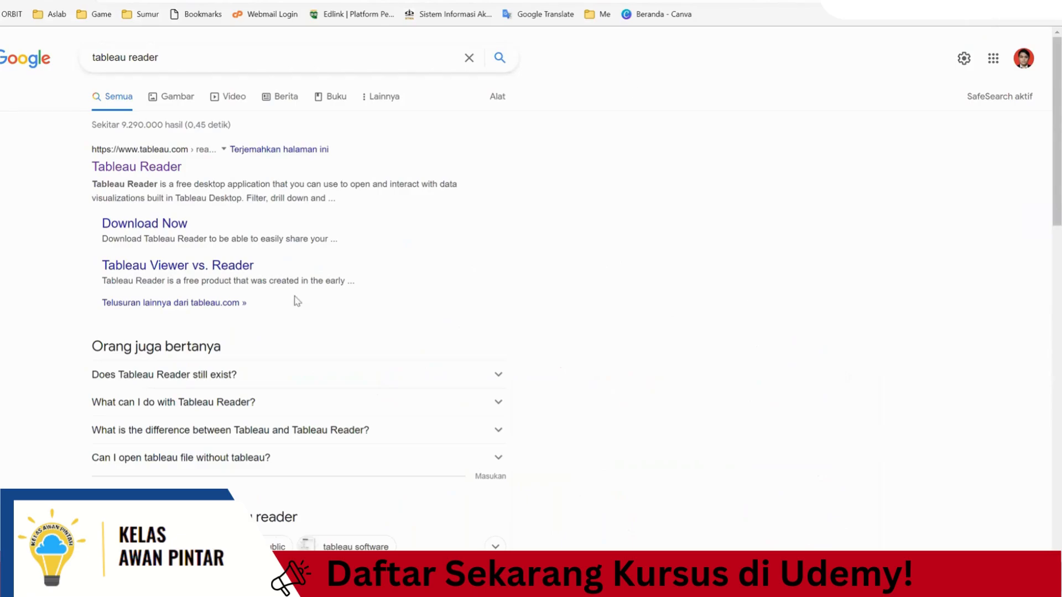
# Open the Tableau Reader page from the search results and mark the word "Reader" in its banner heading.
pyautogui.click(145, 169)
pyautogui.scroll(-3, 639, 476)
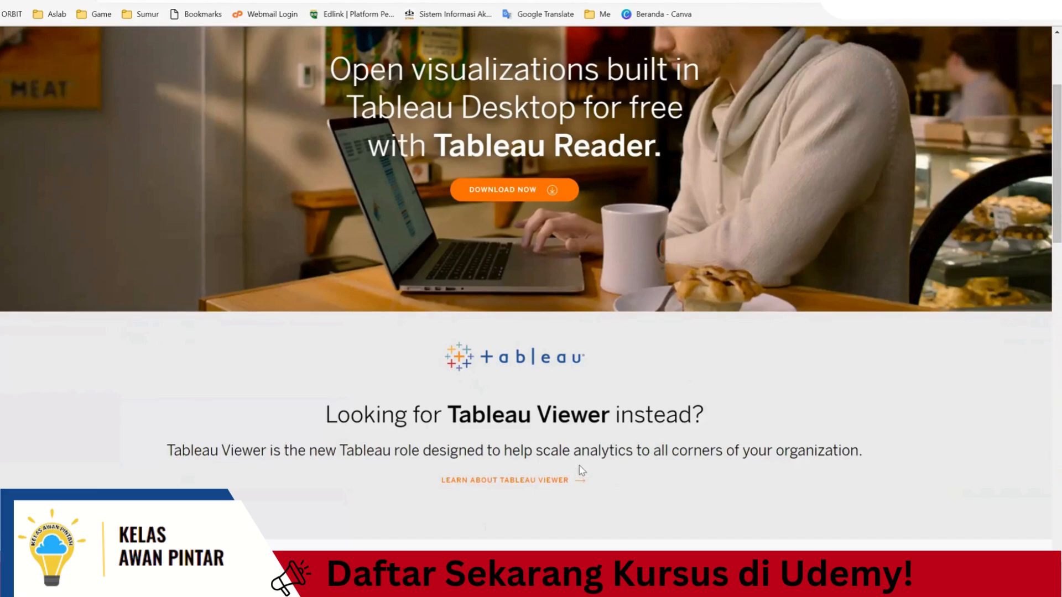
pyautogui.scroll(3, 581, 470)
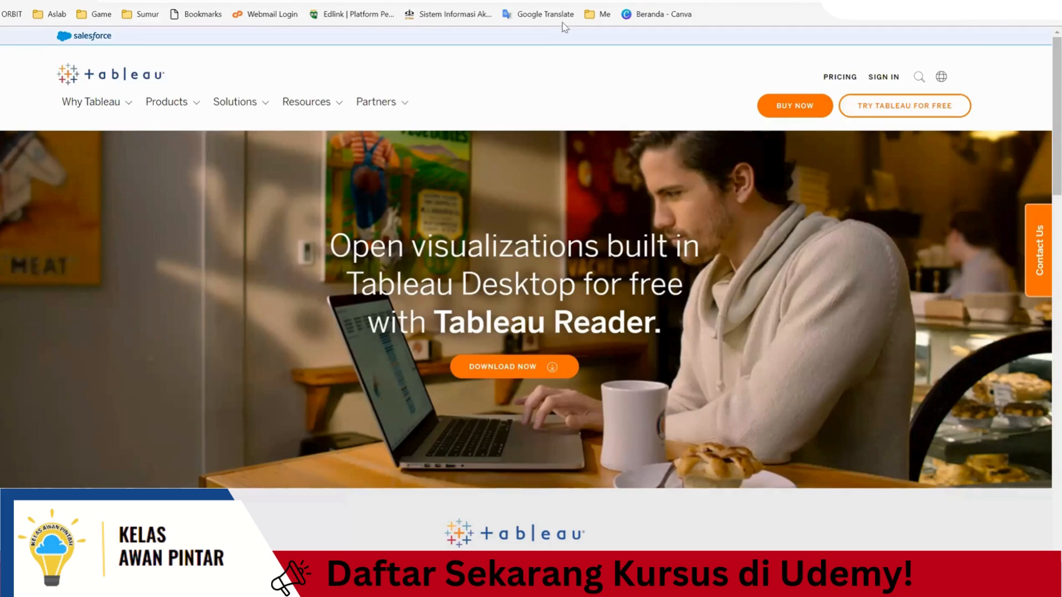
pyautogui.moveTo(556, 313)
pyautogui.mouseDown()
pyautogui.moveTo(675, 320)
pyautogui.moveTo(558, 307)
pyautogui.mouseUp()
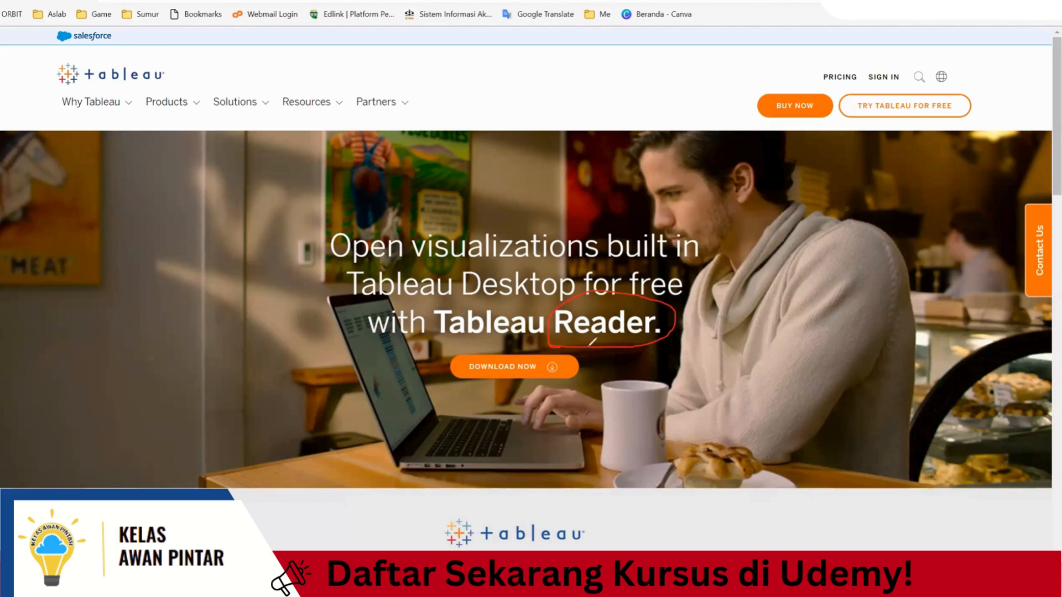
pyautogui.moveTo(558, 347); pyautogui.dragTo(686, 335)
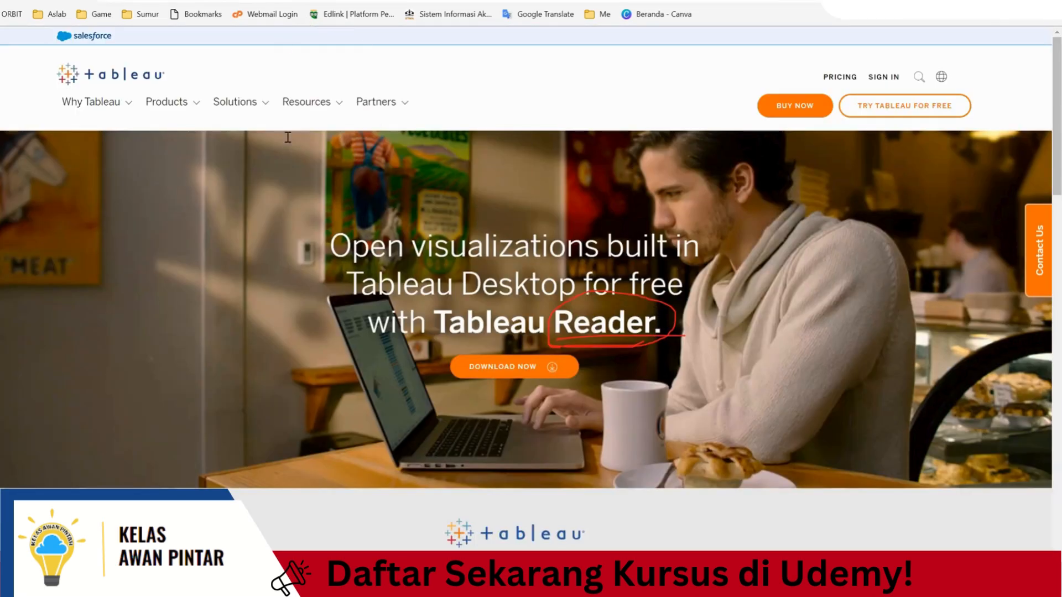
# Switch to AnyChart's Chartopedia page and look over the chart categories grouped by usage type.
pyautogui.hotkey('ctrl', 'Tab')
pyautogui.scroll(-5, 607, 183)
pyautogui.scroll(5, 609, 183)
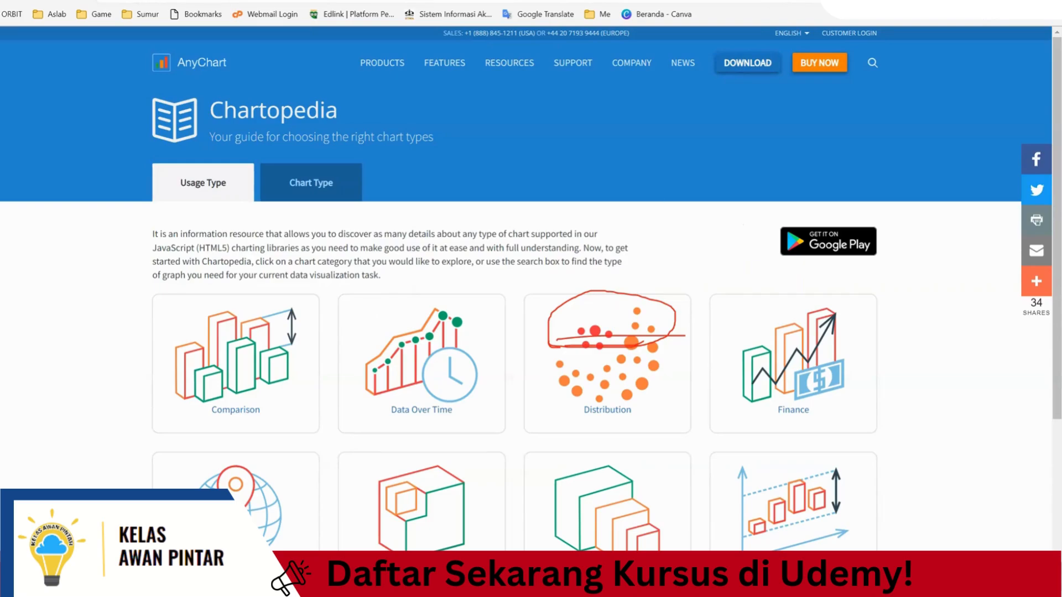
pyautogui.scroll(-2, 607, 298)
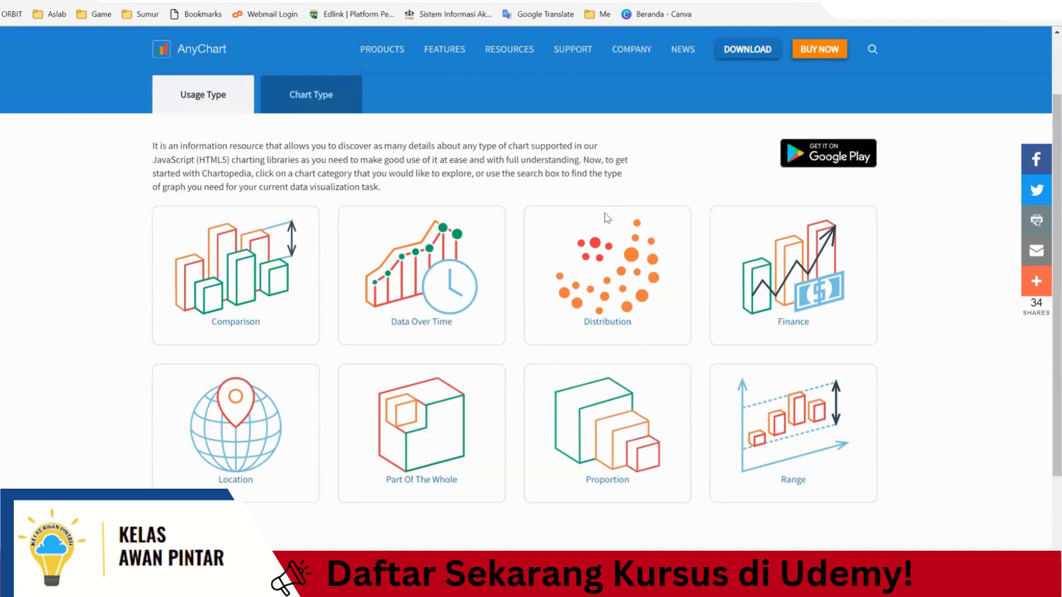
pyautogui.scroll(2, 537, 191)
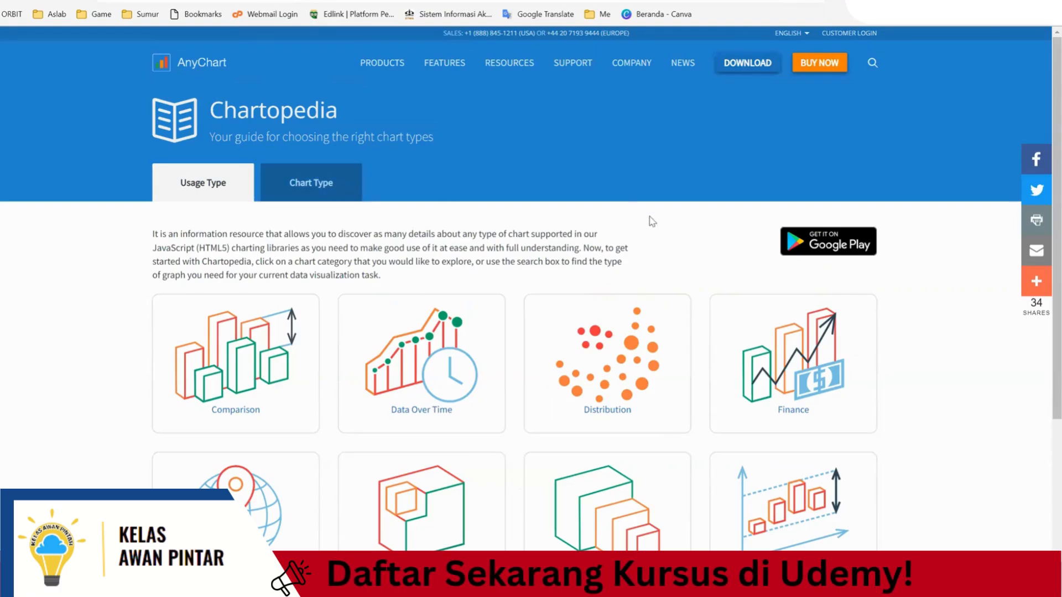
pyautogui.scroll(-2, 652, 222)
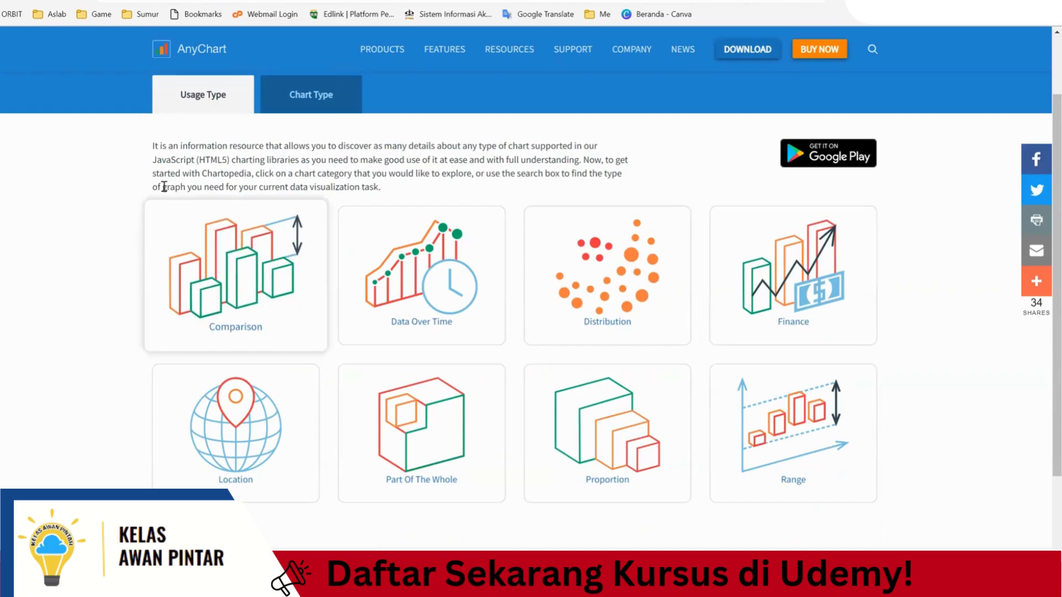
# Open the Comparison category from the Chartopedia usage types.
pyautogui.rightClick(228, 240)
pyautogui.click(470, 268)
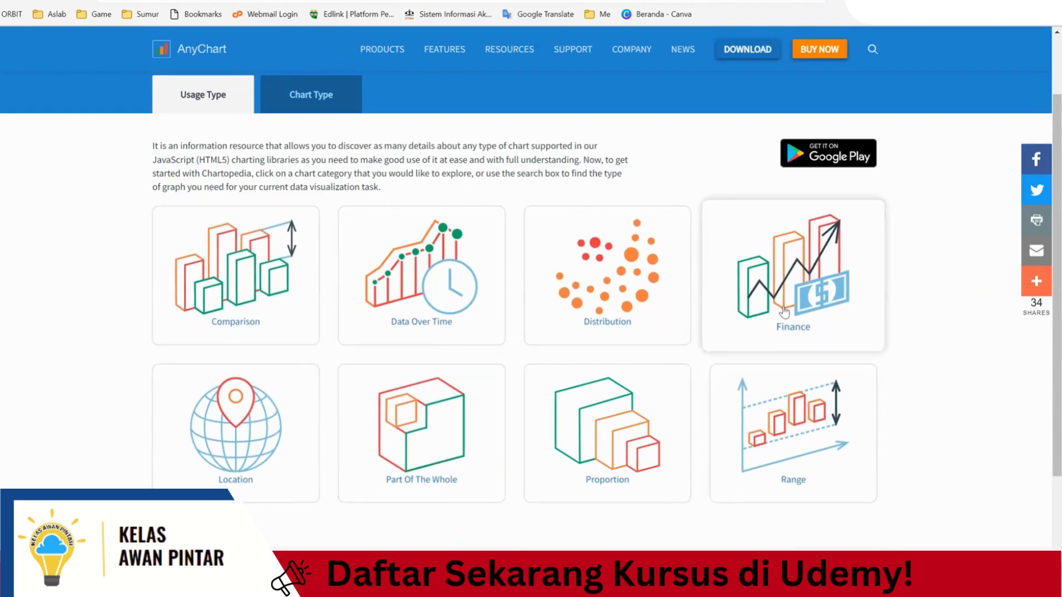
pyautogui.rightClick(247, 256)
pyautogui.click(97, 343)
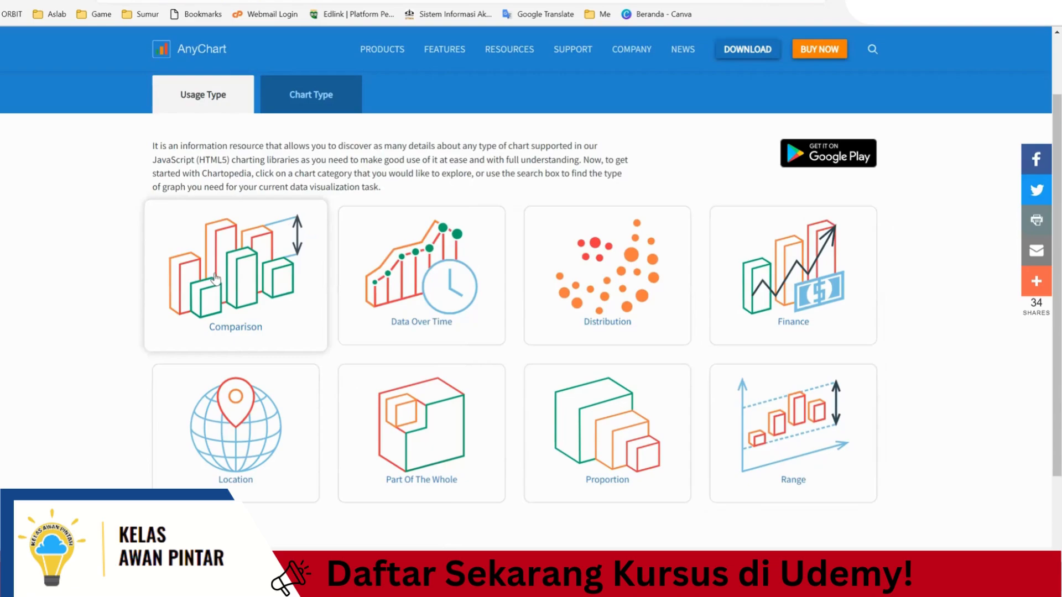
pyautogui.click(308, 348)
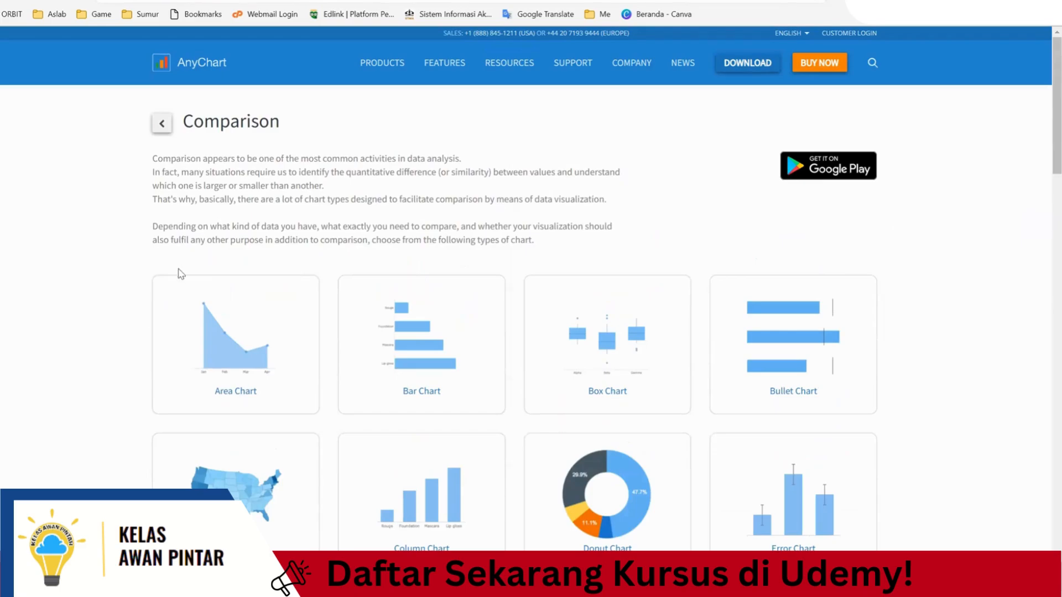
# Examine the introduction and the chart types offered for comparison, from Area Chart to the stacked charts.
pyautogui.scroll(-2, 178, 273)
pyautogui.scroll(2, 213, 150)
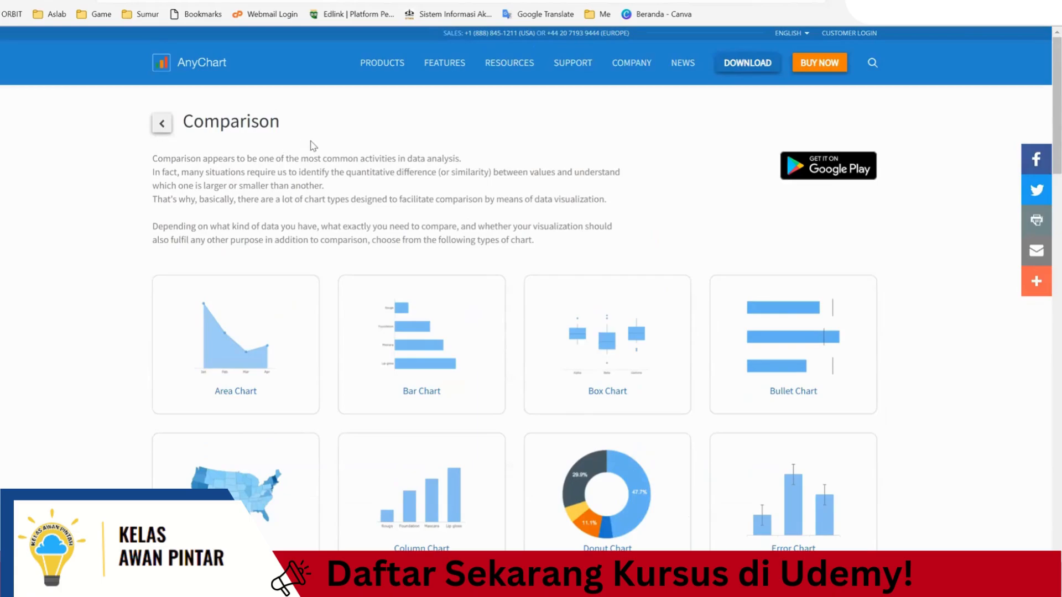
pyautogui.scroll(-2, 327, 210)
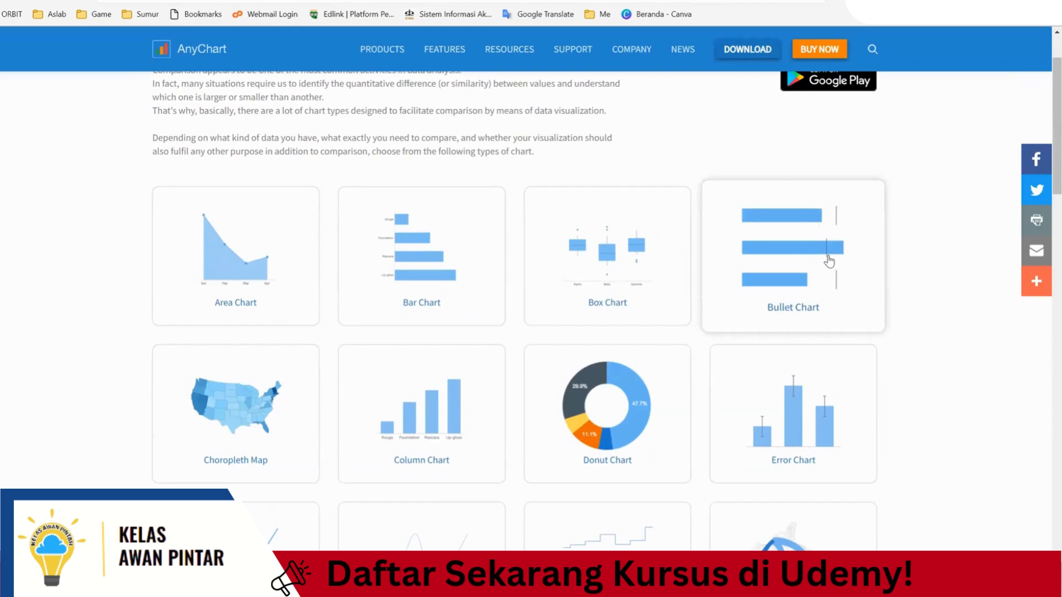
pyautogui.scroll(-2, 807, 260)
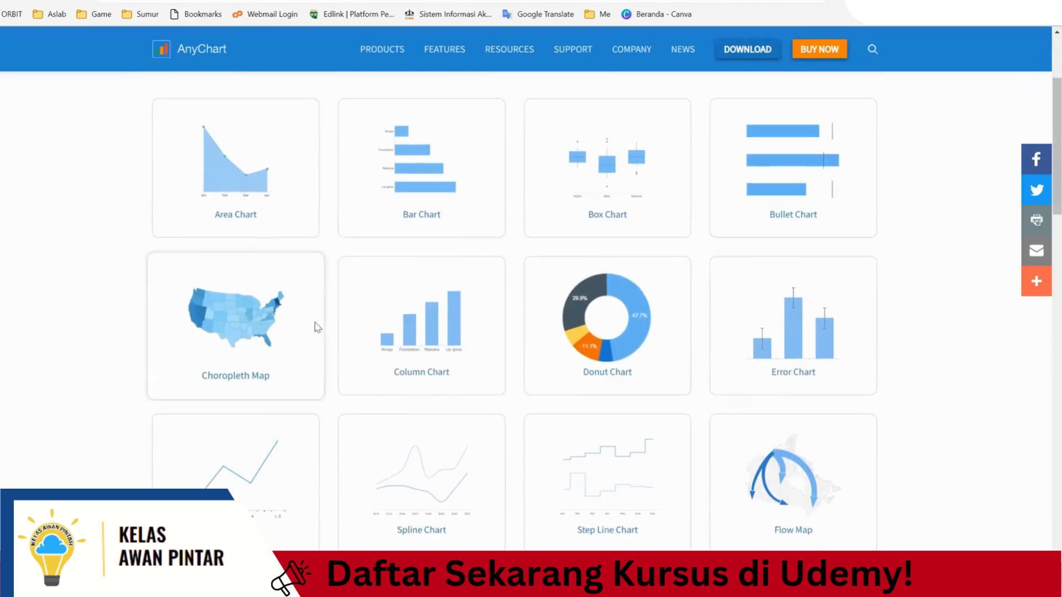
pyautogui.scroll(-15, 827, 310)
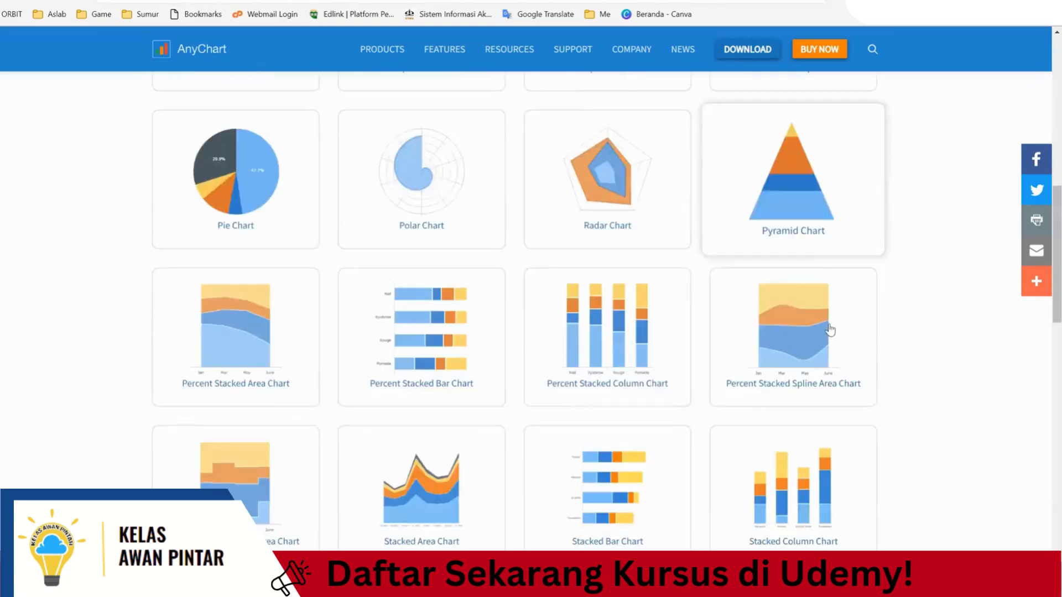
pyautogui.scroll(-5, 832, 332)
pyautogui.scroll(10, 830, 327)
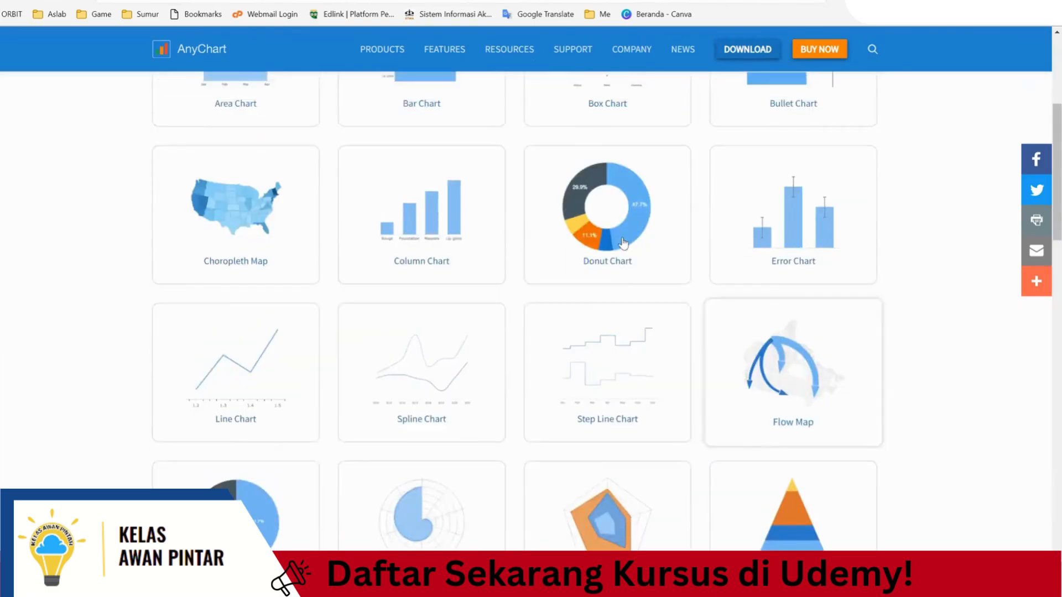
pyautogui.scroll(4, 664, 257)
pyautogui.scroll(-1, 657, 244)
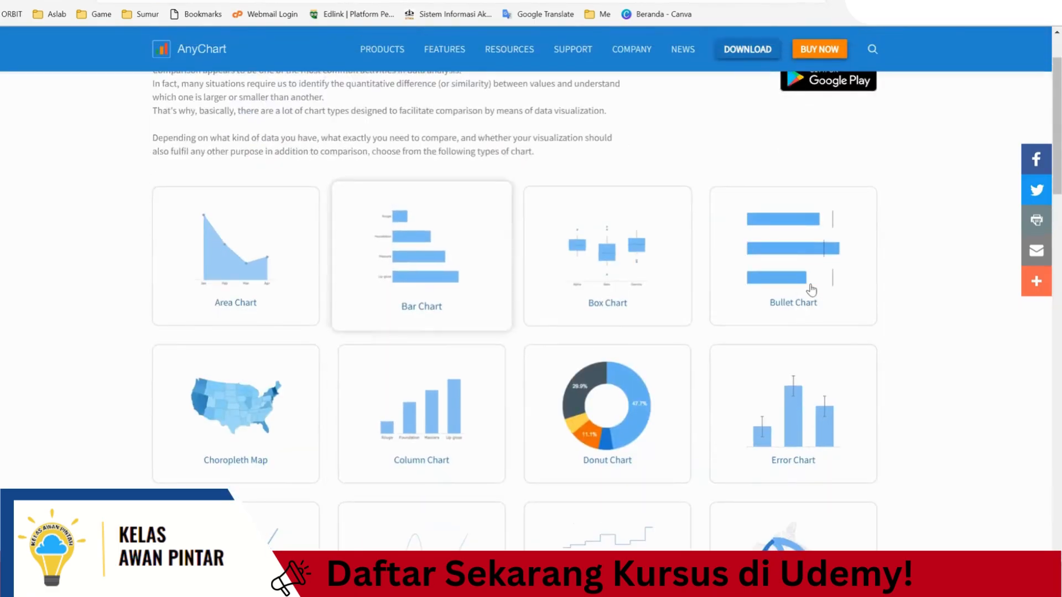
pyautogui.scroll(-2, 437, 343)
# Open the Column Chart entry and review its description, sample chart, similar charts and resources.
pyautogui.click(403, 336)
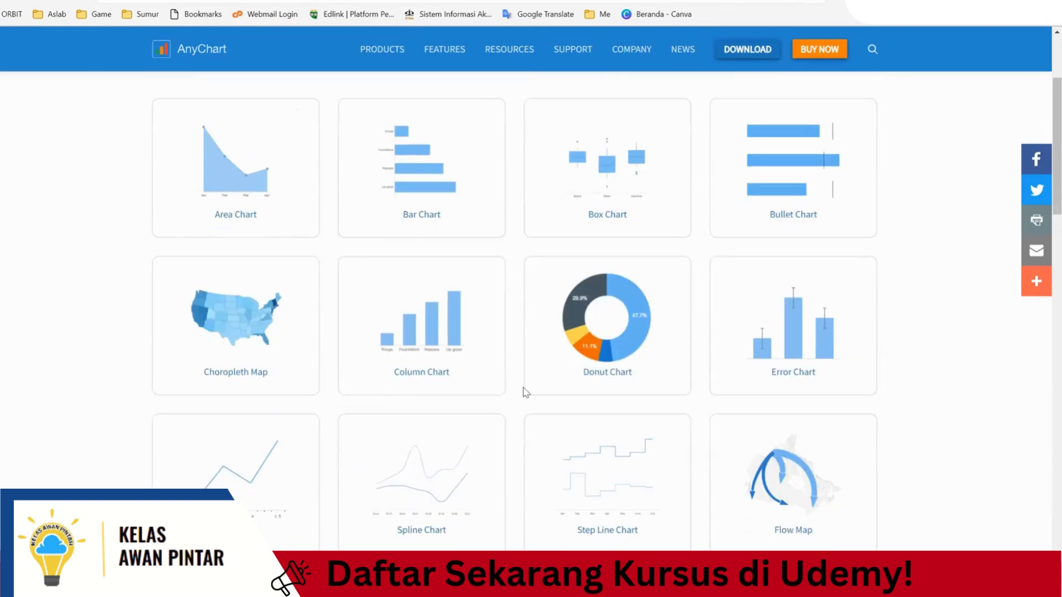
pyautogui.scroll(-7, 221, 202)
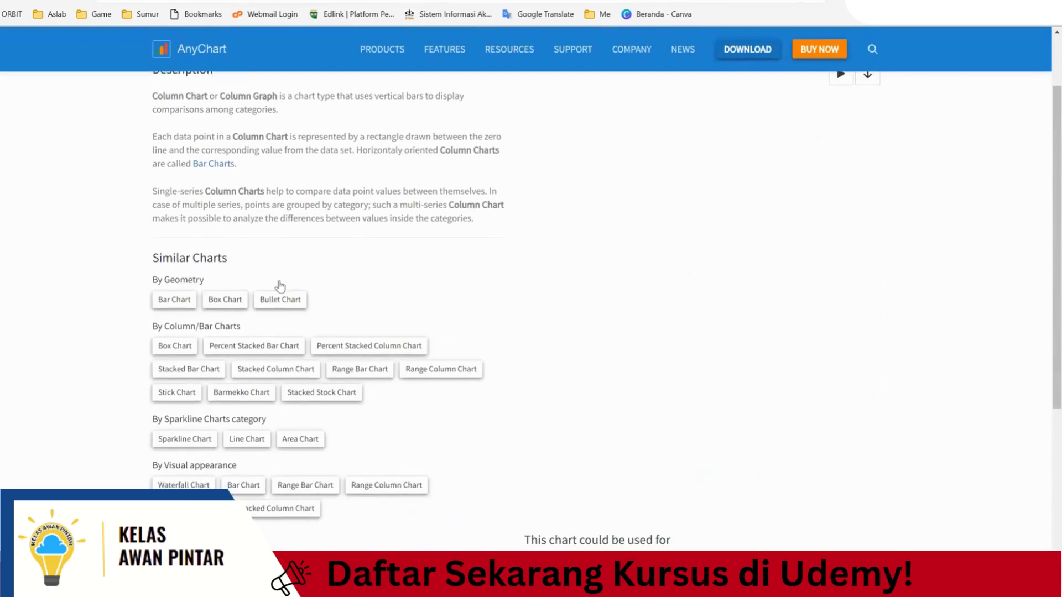
pyautogui.scroll(7, 187, 183)
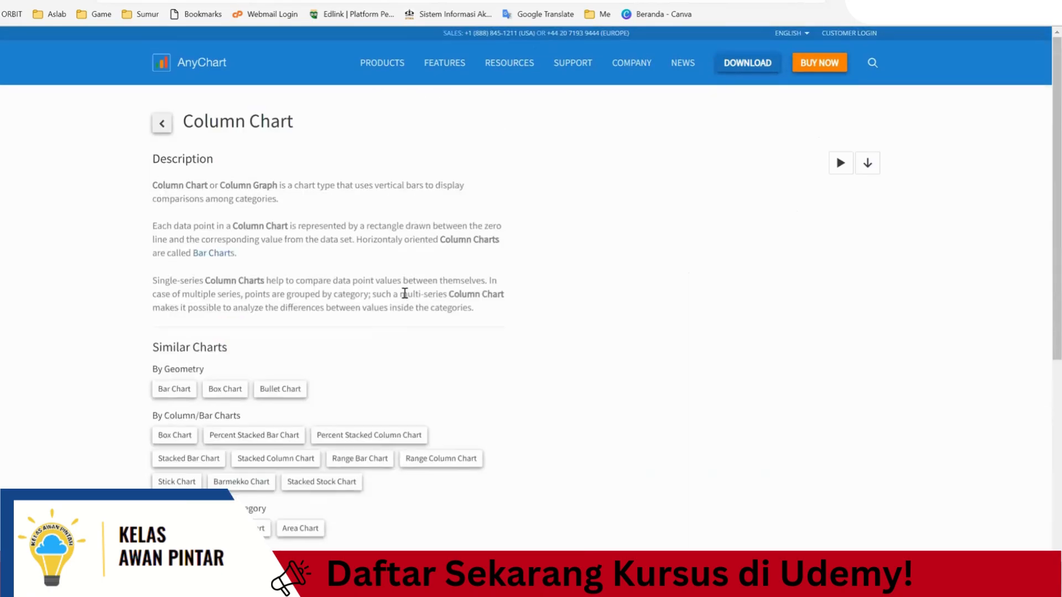
pyautogui.scroll(-3, 393, 328)
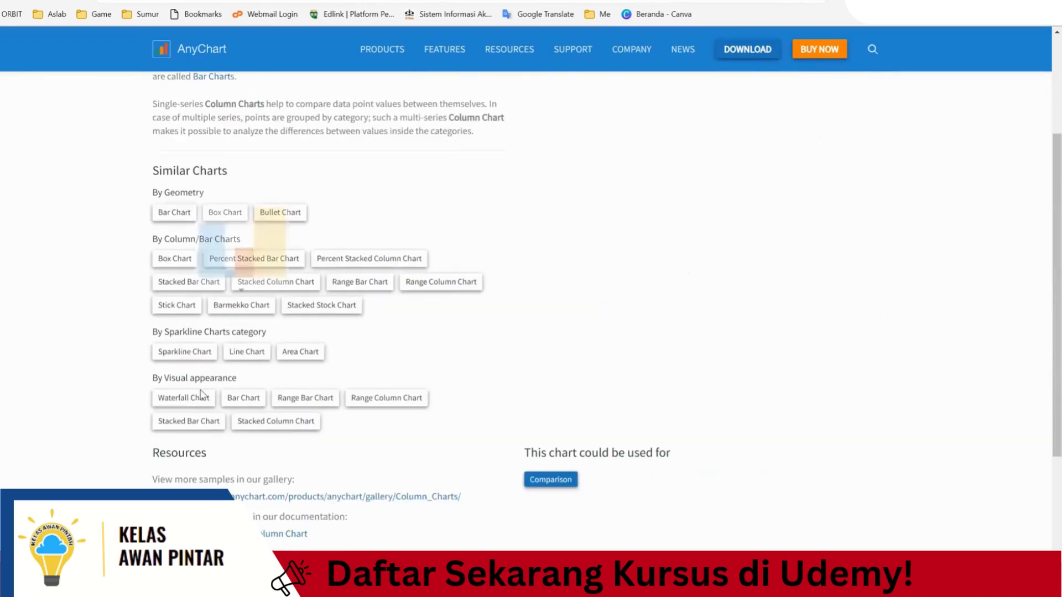
pyautogui.scroll(4, 357, 244)
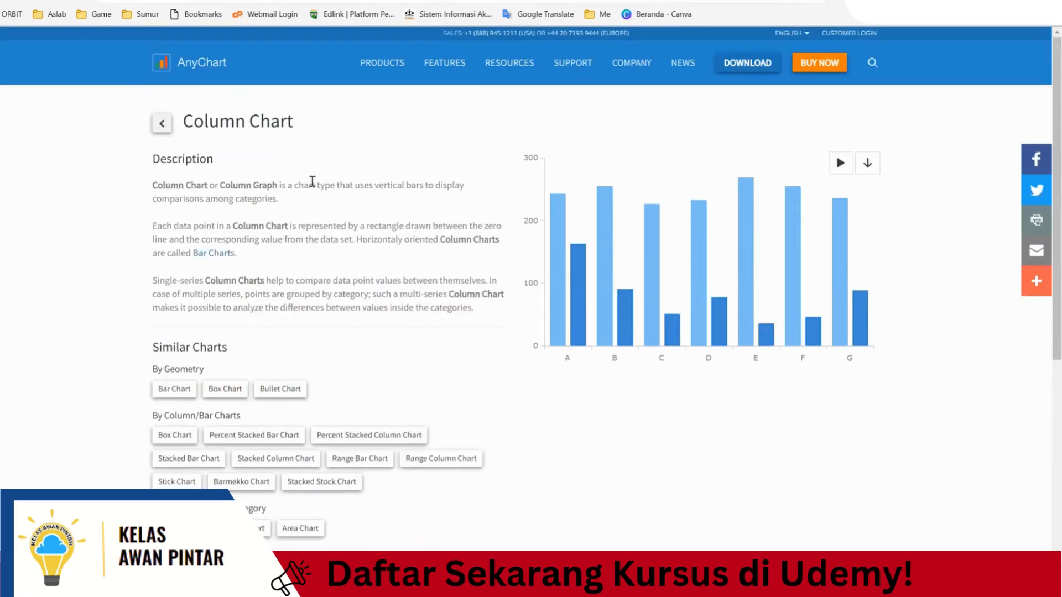
pyautogui.scroll(-1, 287, 100)
pyautogui.scroll(2, 208, 138)
# Return to the Chartopedia overview and browse the charts listed by Chart Type.
pyautogui.hotkey('alt', 'Left')
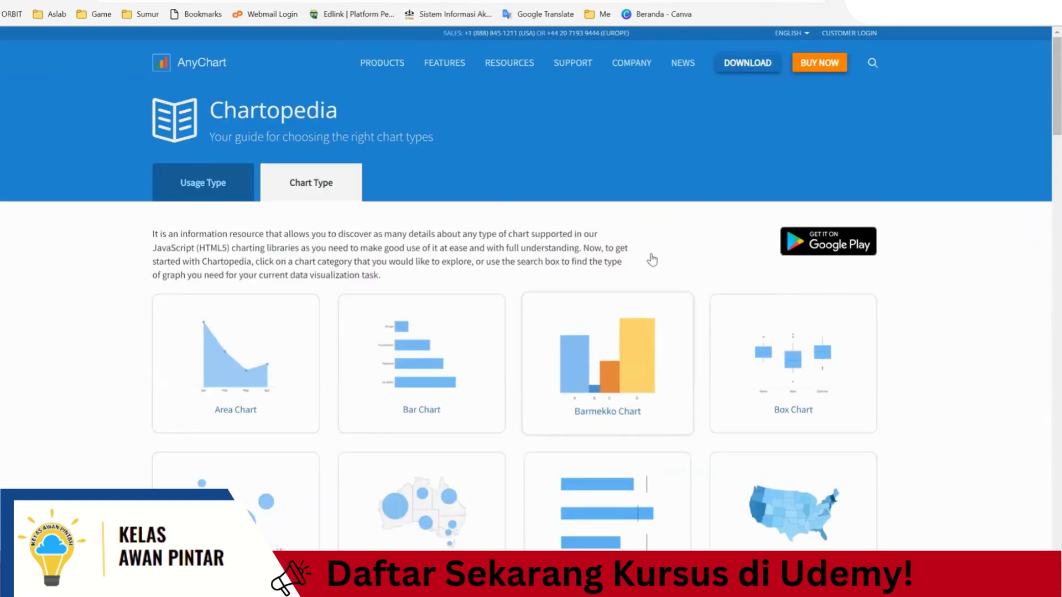
pyautogui.scroll(-2, 642, 245)
pyautogui.scroll(-5, 719, 260)
pyautogui.scroll(8, 427, 161)
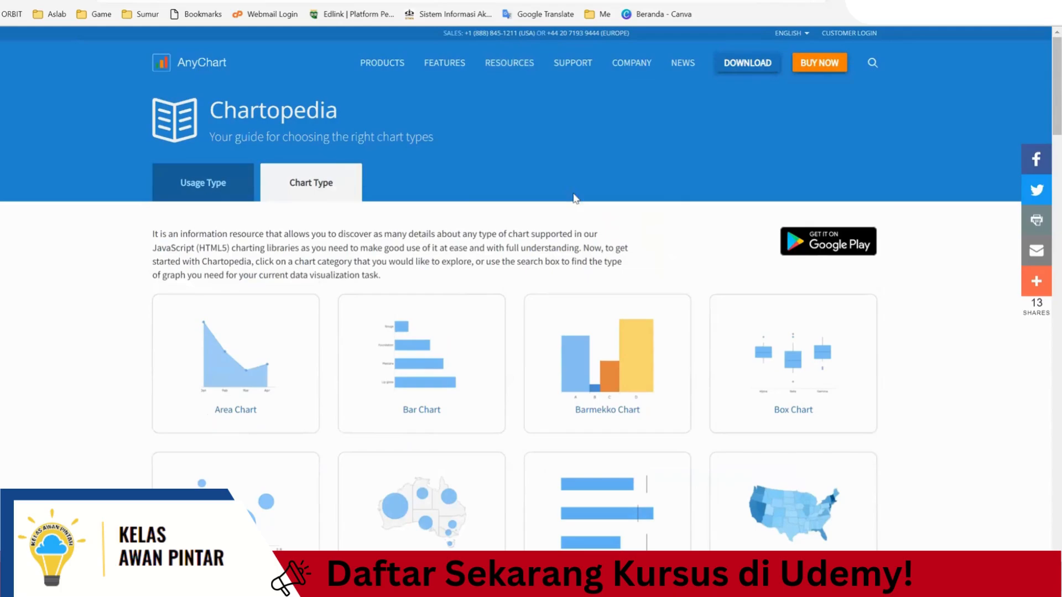
pyautogui.scroll(-6, 668, 227)
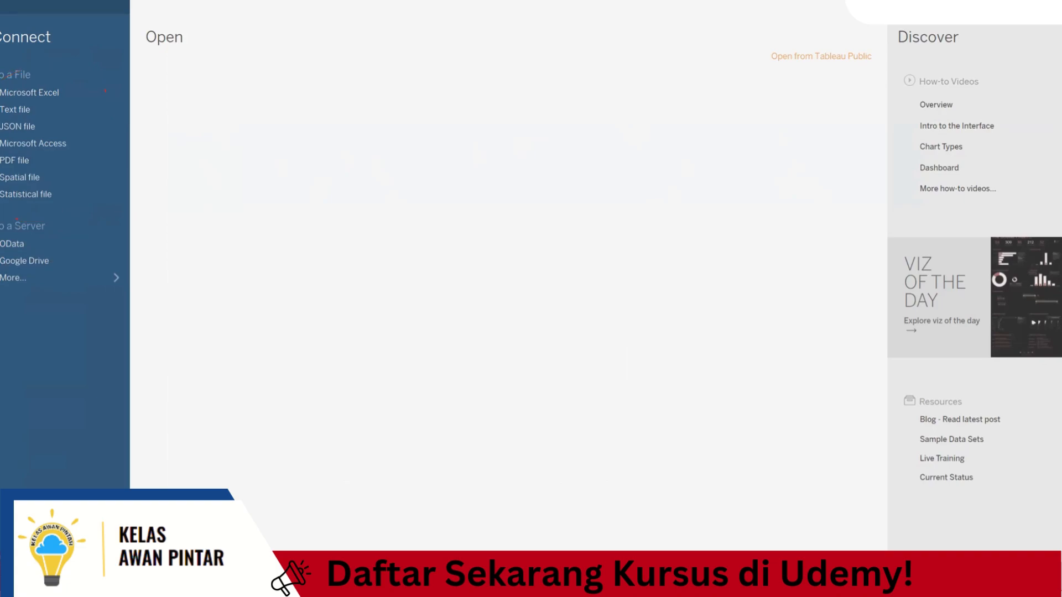
pyautogui.rightClick(547, 133)
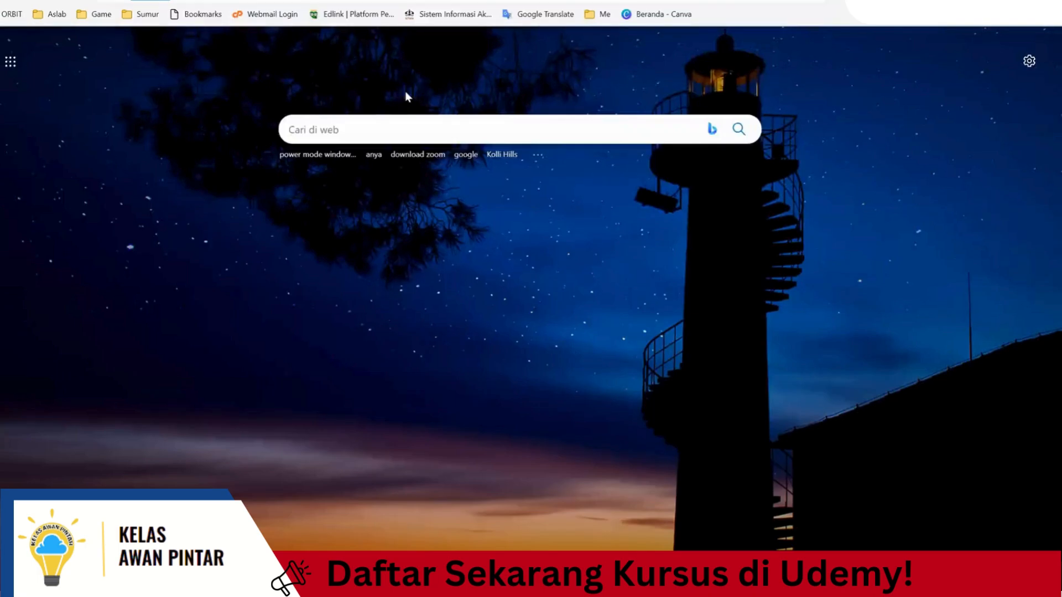
pyautogui.write('recor')
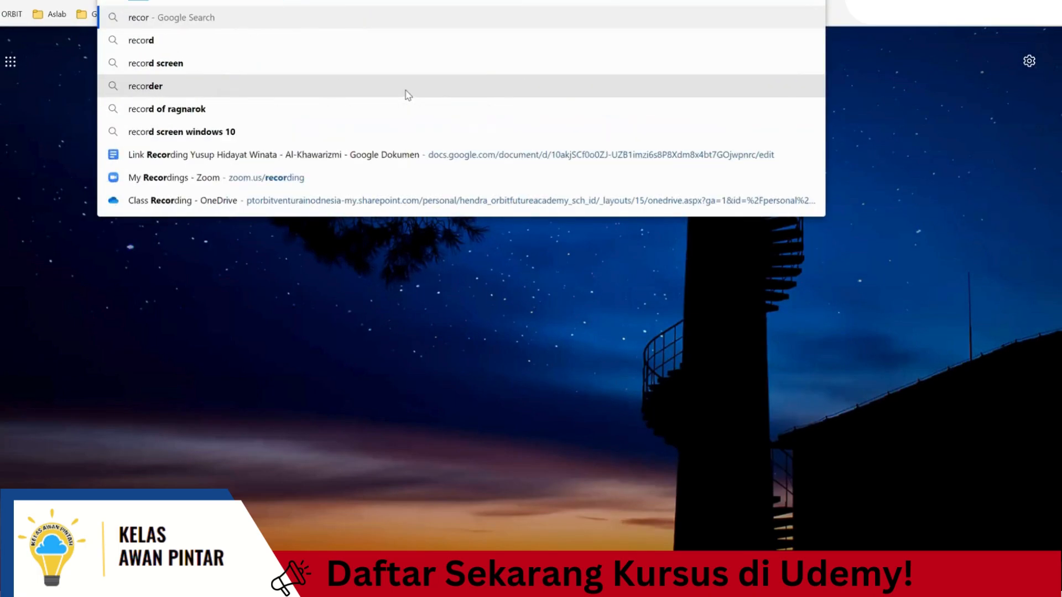
pyautogui.press('BackSpace')
pyautogui.press('BackSpace')
pyautogui.press('BackSpace')
pyautogui.press('BackSpace')
pyautogui.press('BackSpace')
# Look up "tot" in the browser and open the suggested Google Drive folder "Rekaman ToT Foundation (ToT Gen-Z) Batch 3".
pyautogui.write('tot')
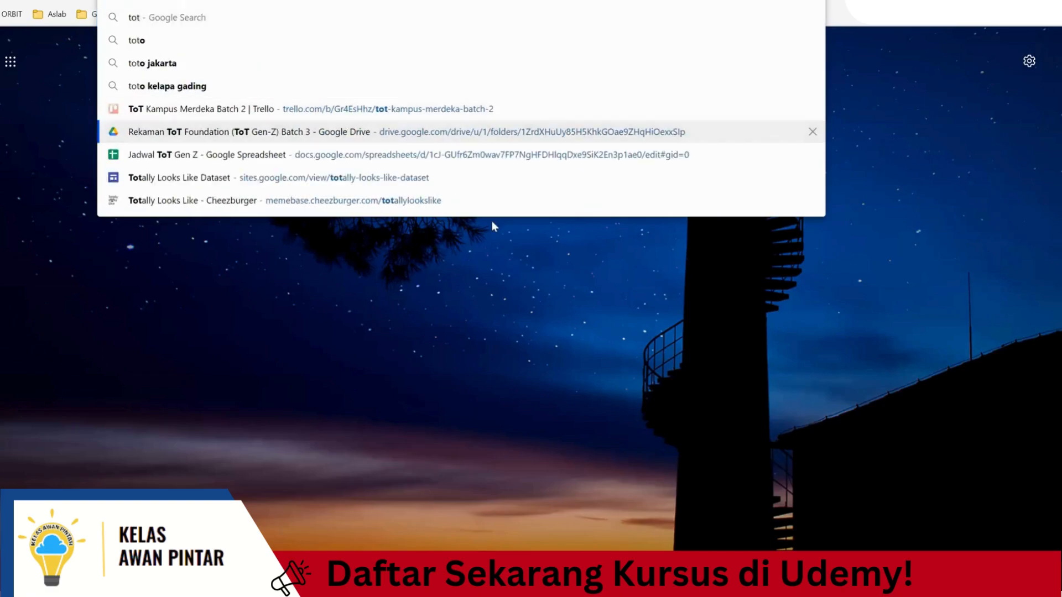
pyautogui.click(410, 133)
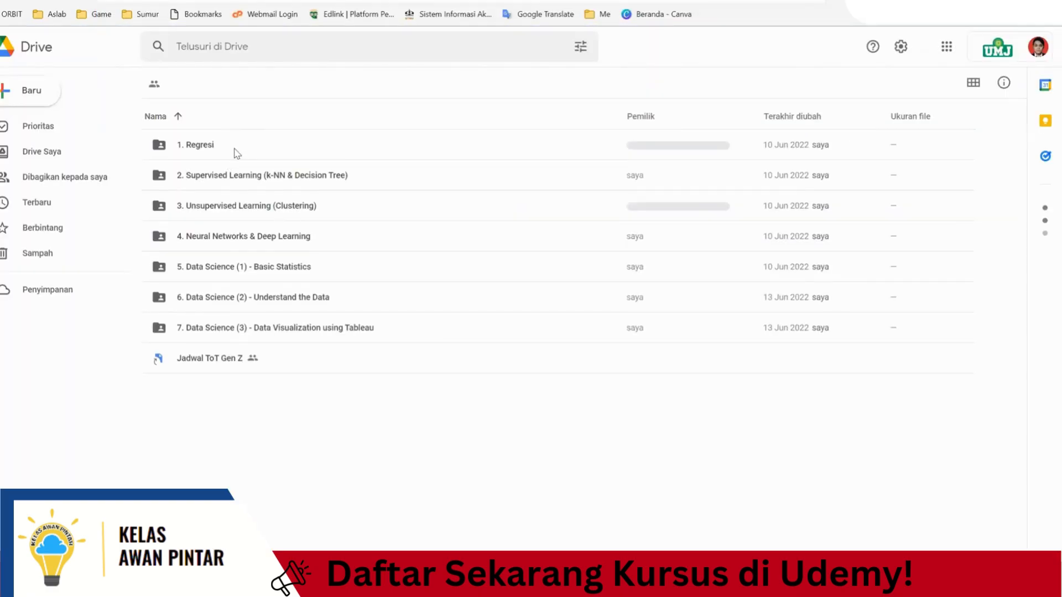
pyautogui.click(216, 149)
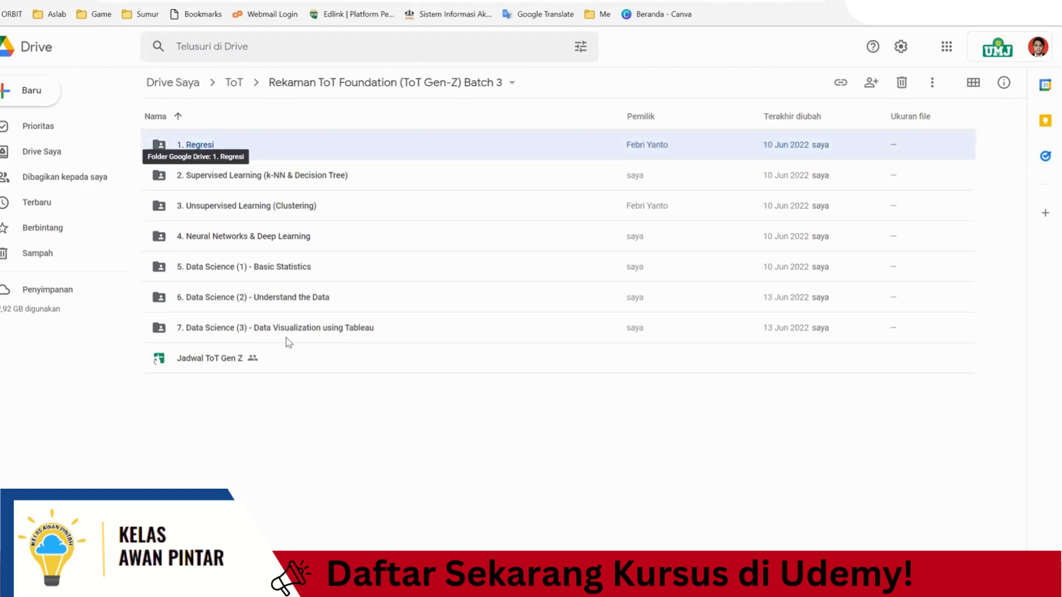
# Open the "file penunjang Tableau" subfolder inside "7. Data Science (3) - Data Visualization using Tableau" and look at its Netflix files.
pyautogui.click(260, 330)
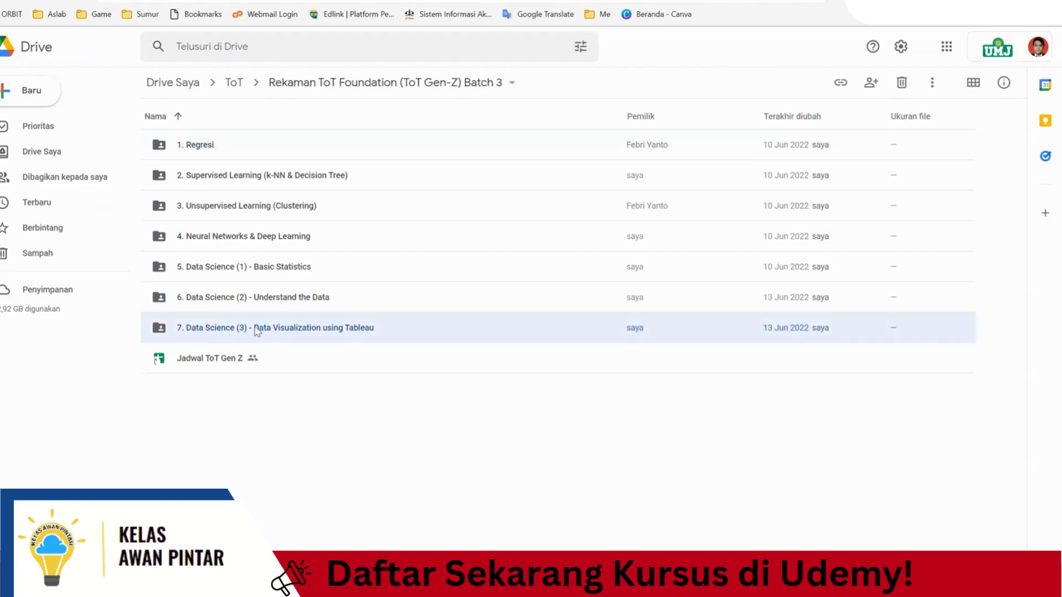
pyautogui.doubleClick(308, 335)
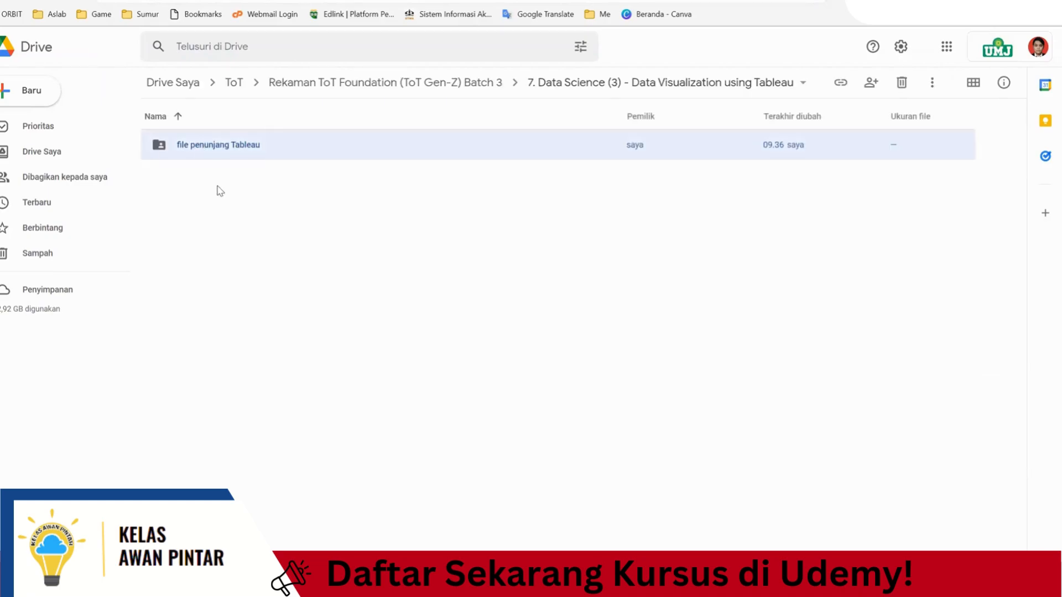
pyautogui.doubleClick(226, 146)
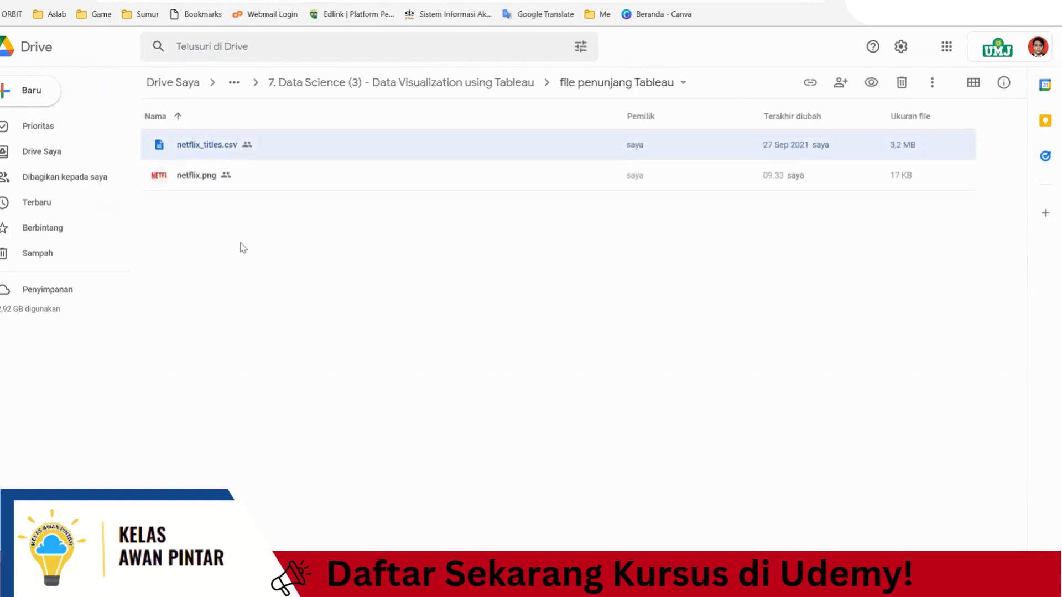
pyautogui.click(224, 176)
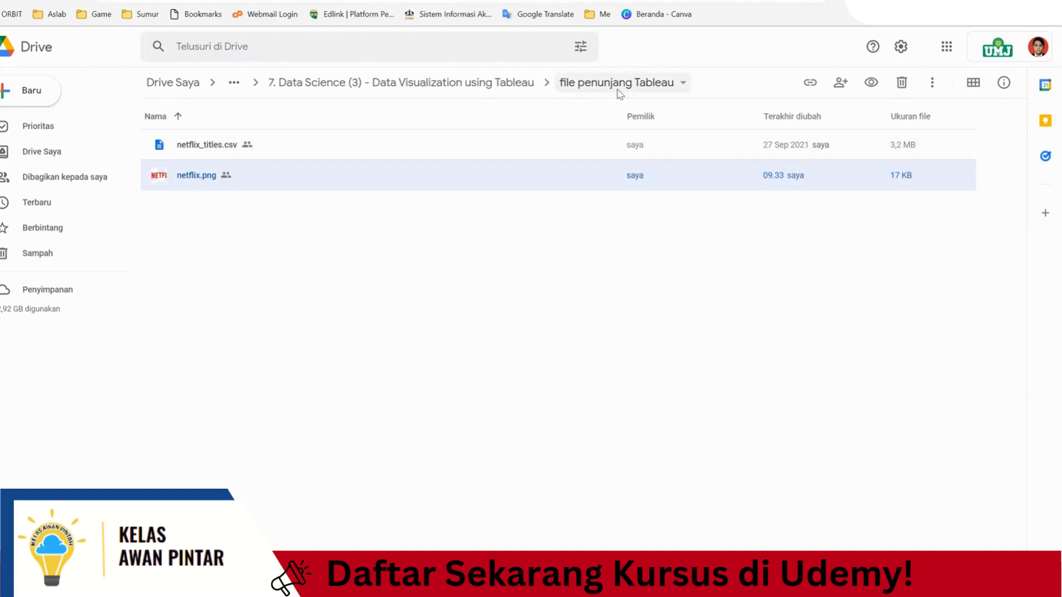
pyautogui.click(216, 266)
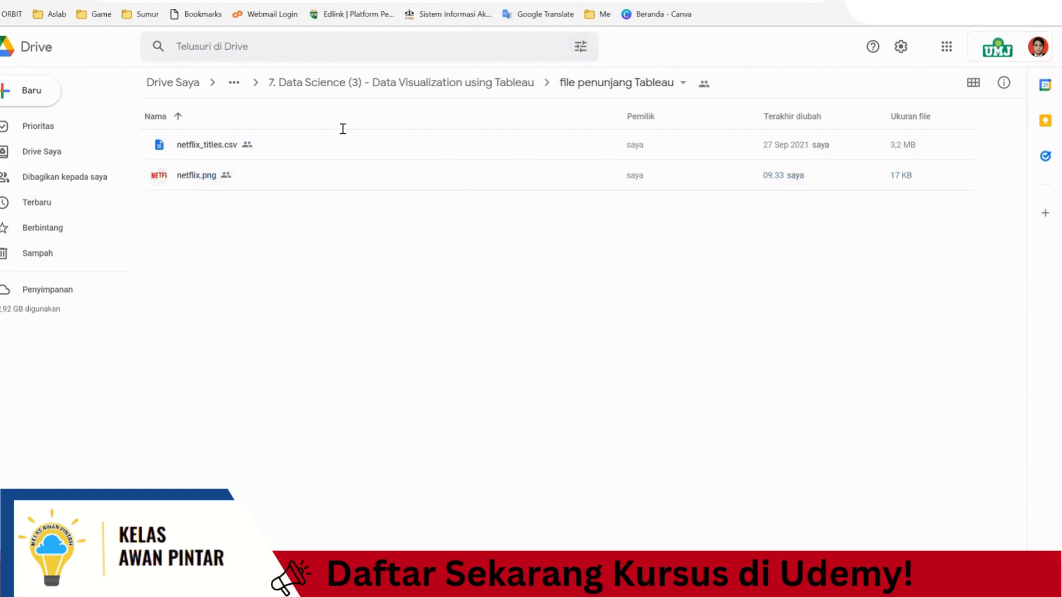
# Preview netflix_titles.csv in Google Drive, look through its columns and rows, and close the preview.
pyautogui.click(219, 146)
pyautogui.doubleClick(220, 147)
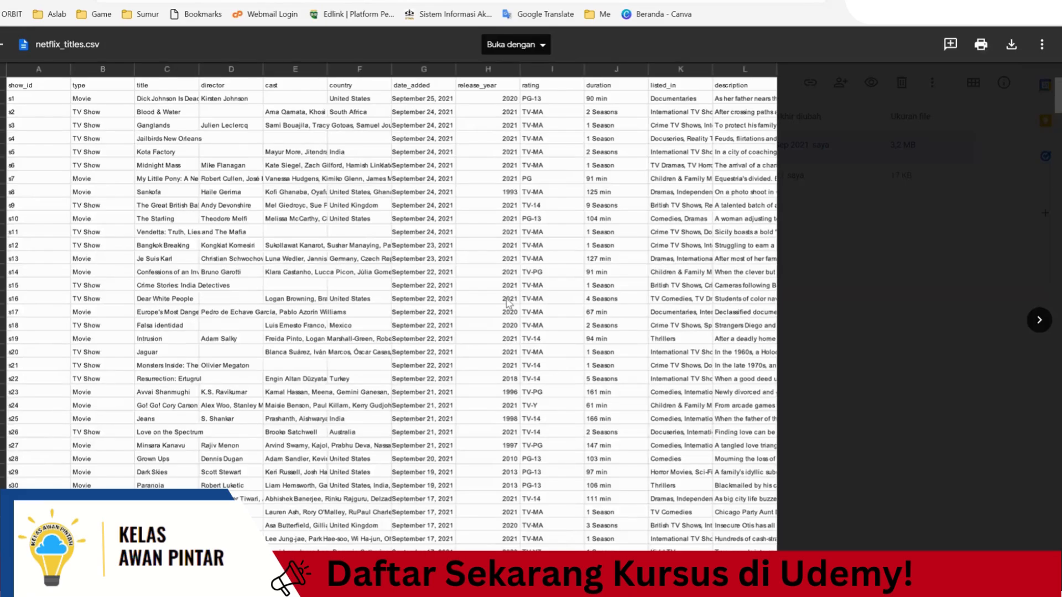
pyautogui.scroll(-5, 501, 255)
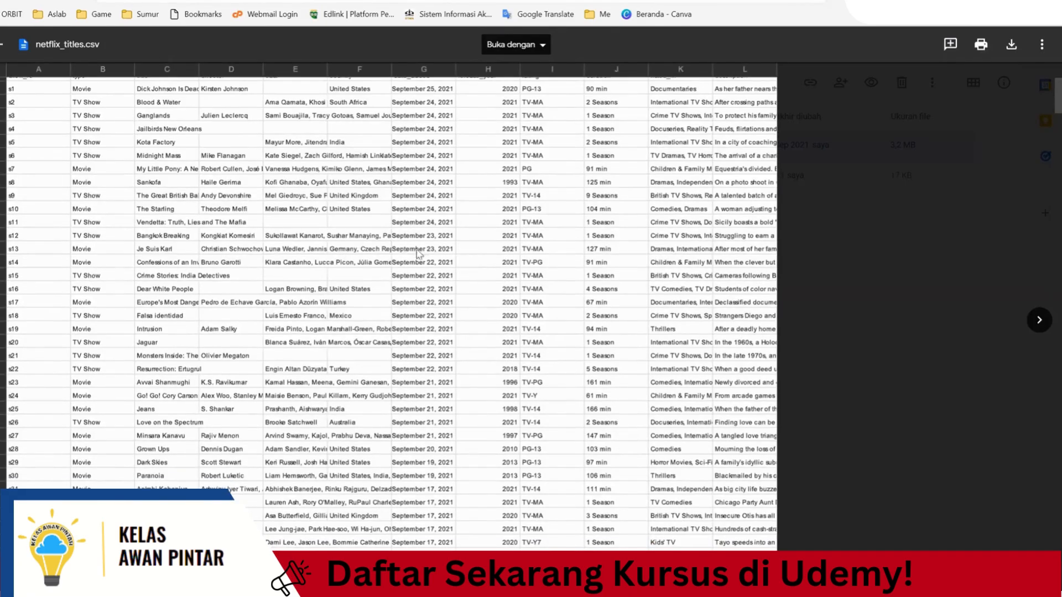
pyautogui.scroll(5, 332, 227)
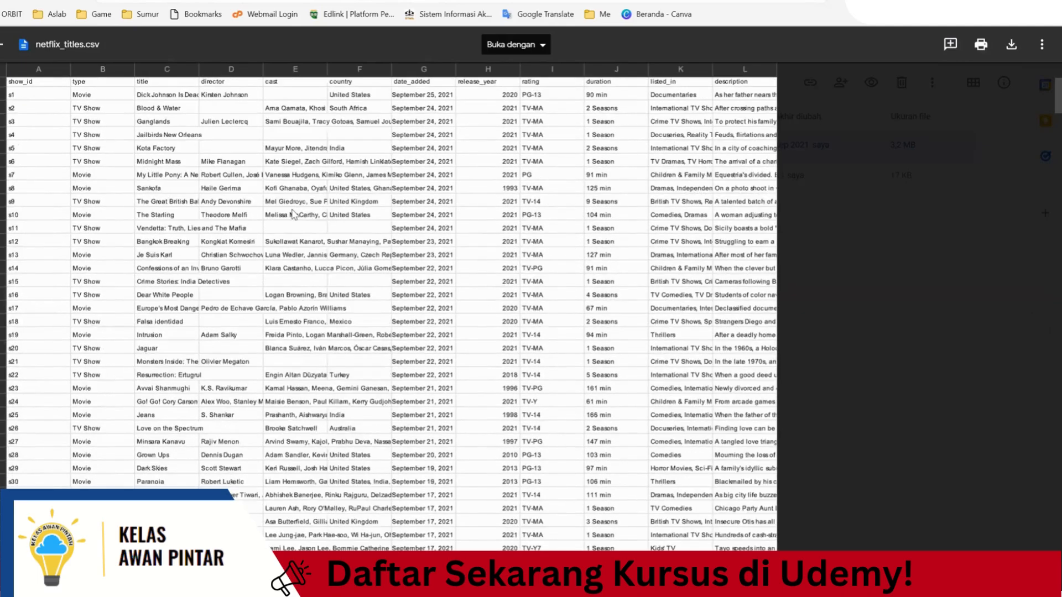
pyautogui.scroll(-15, 329, 205)
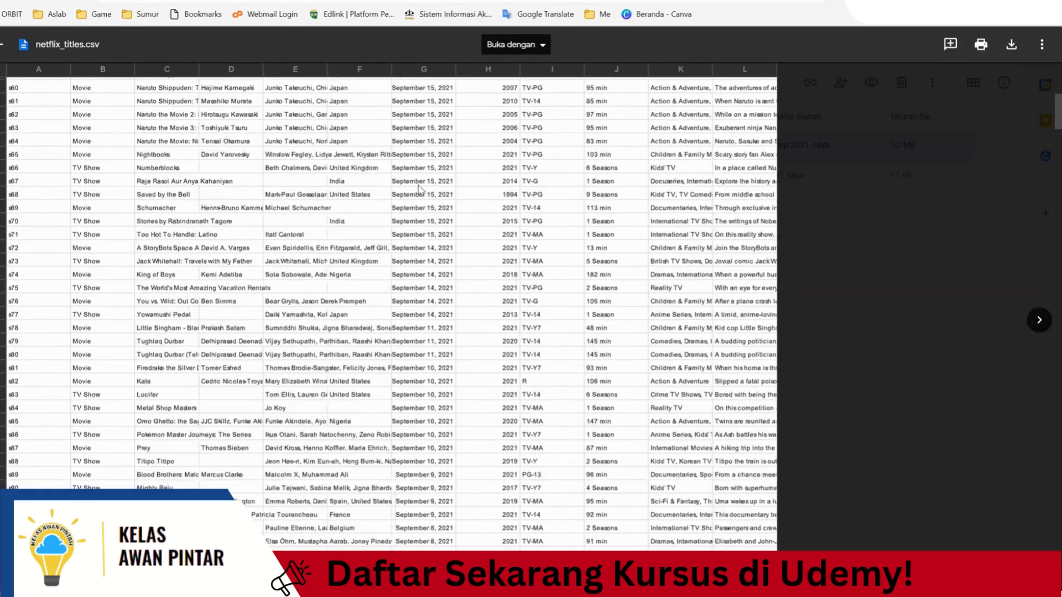
pyautogui.scroll(-11, 308, 198)
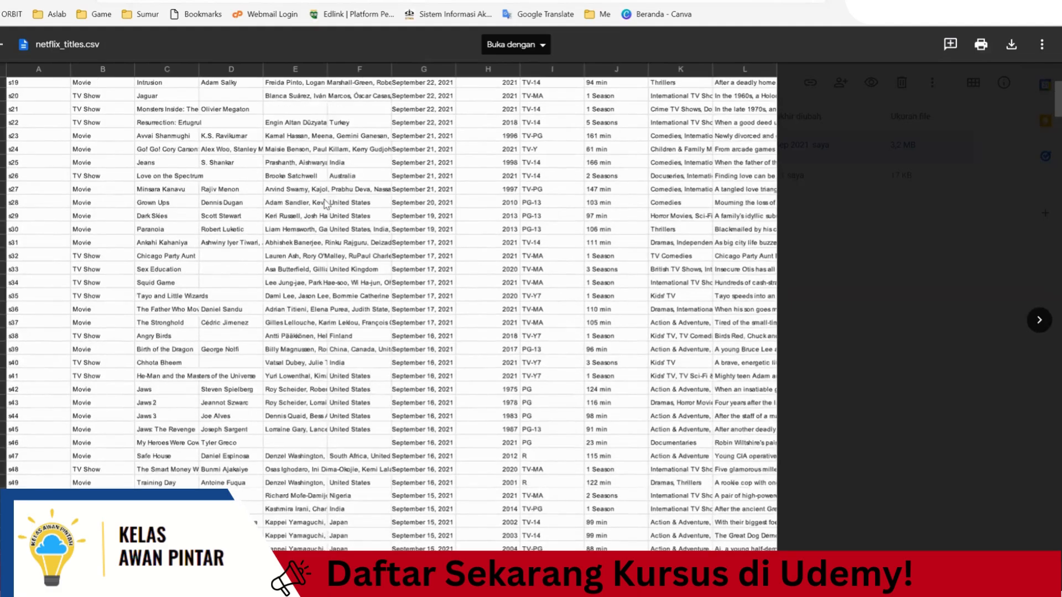
pyautogui.scroll(-15, 388, 310)
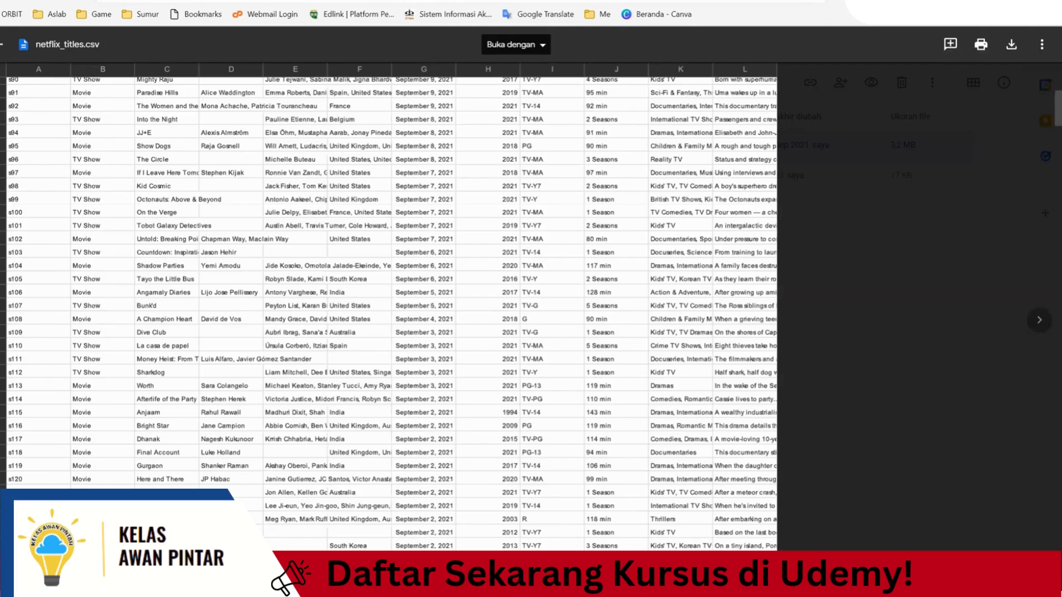
pyautogui.scroll(8, 471, 337)
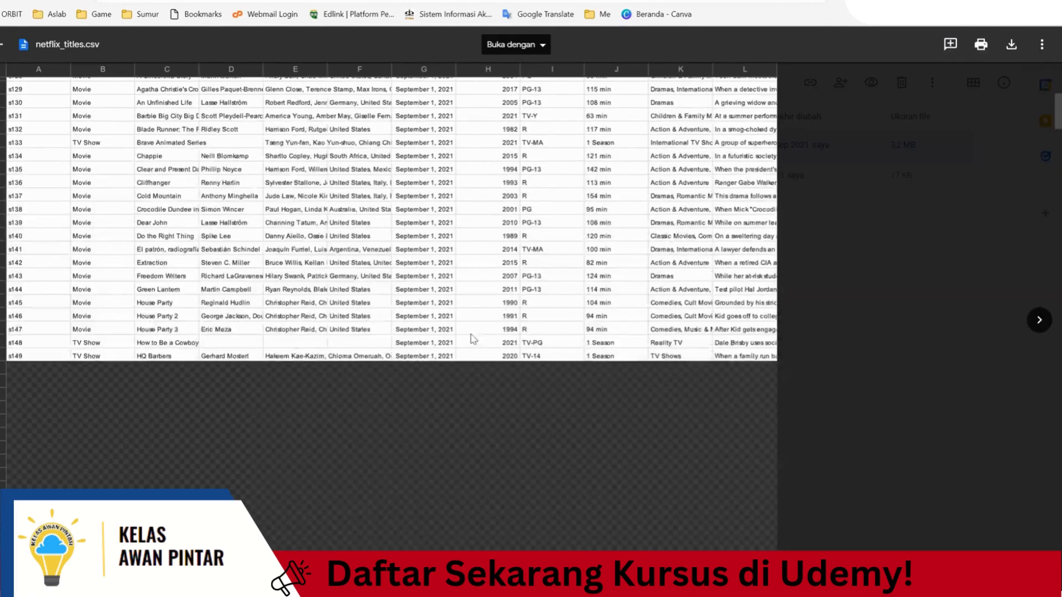
pyautogui.scroll(12, 506, 215)
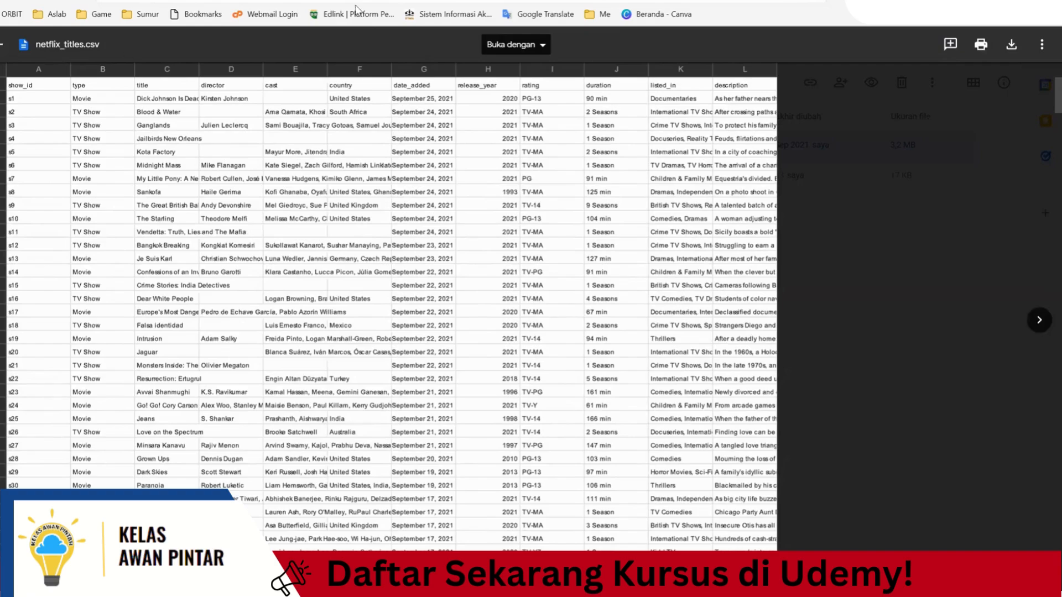
pyautogui.press('Escape')
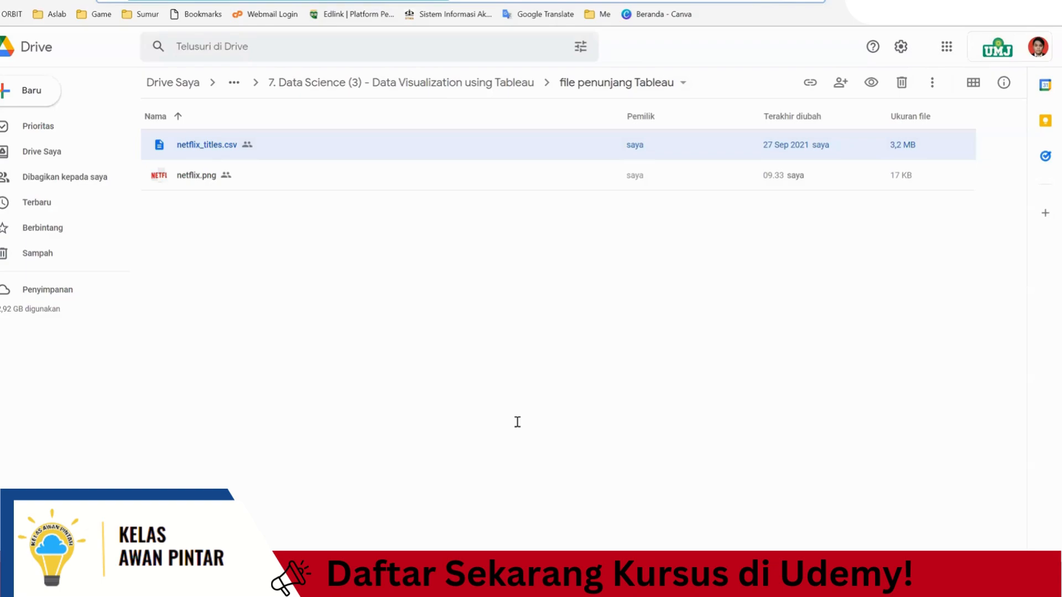
pyautogui.click(430, 232)
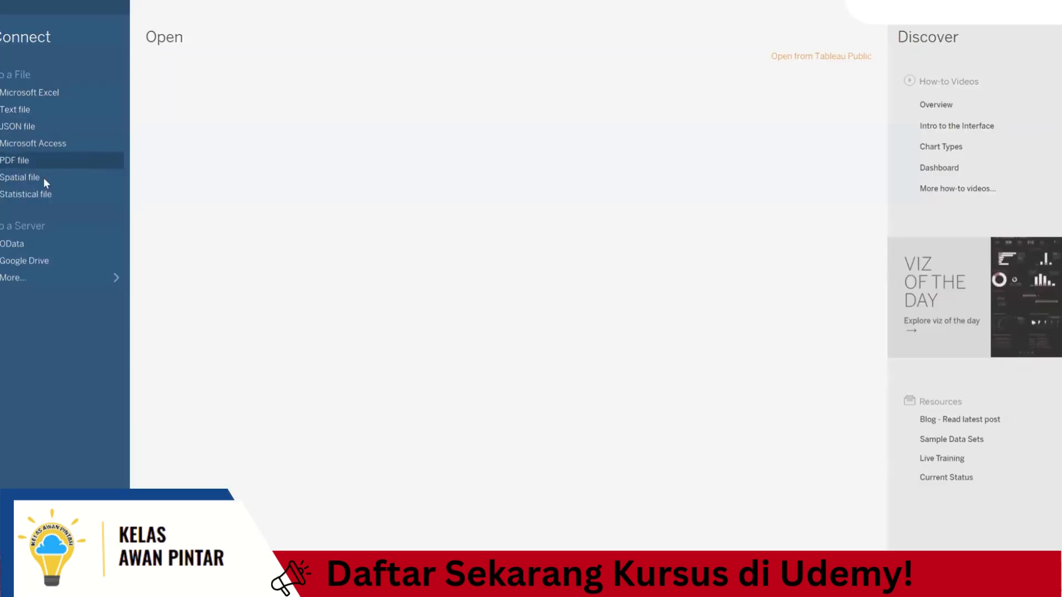
pyautogui.click(43, 110)
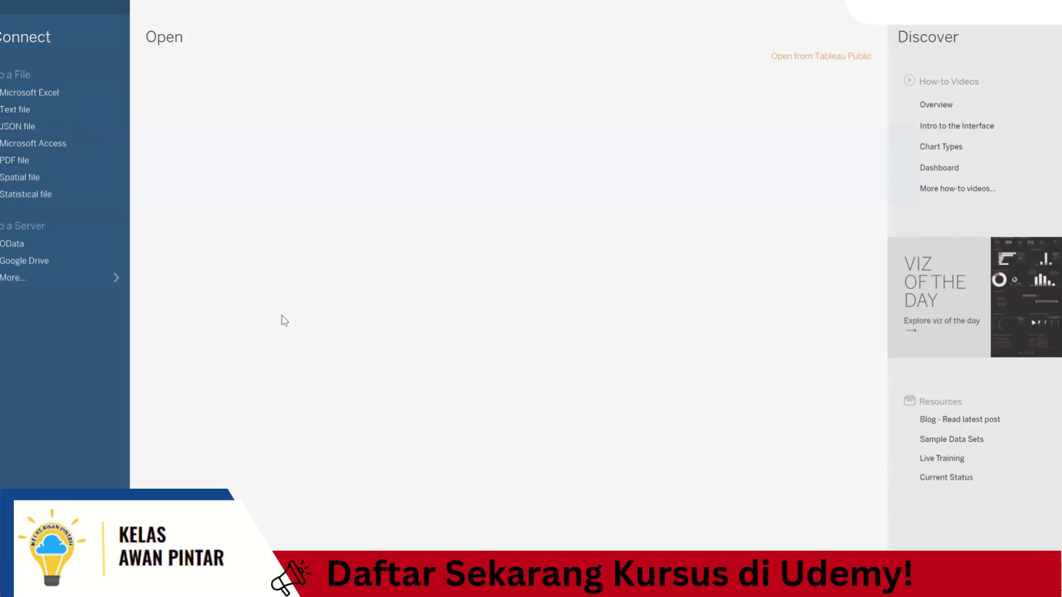
pyautogui.click(467, 169)
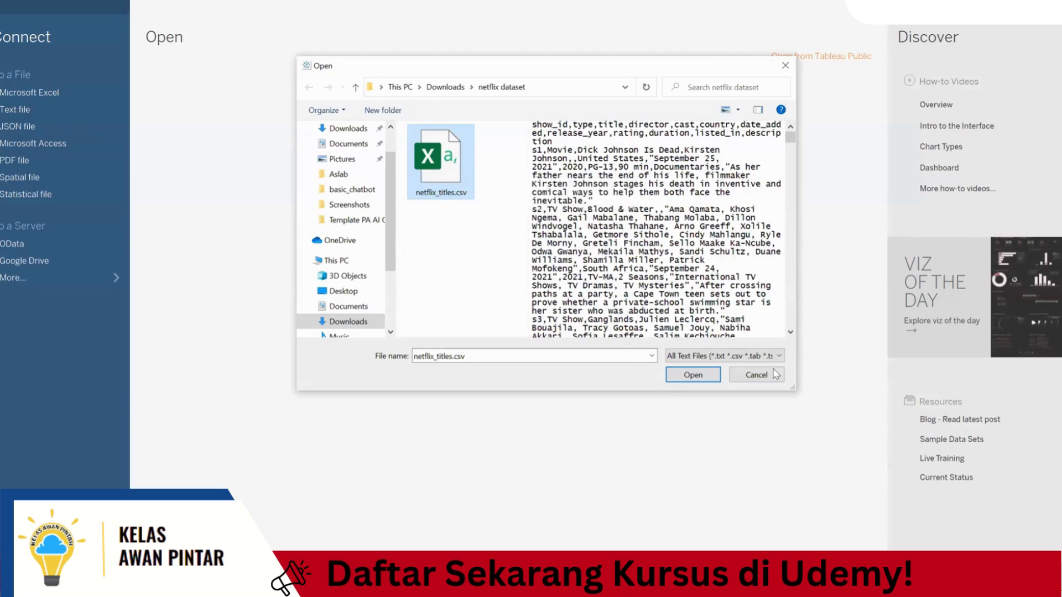
pyautogui.click(693, 375)
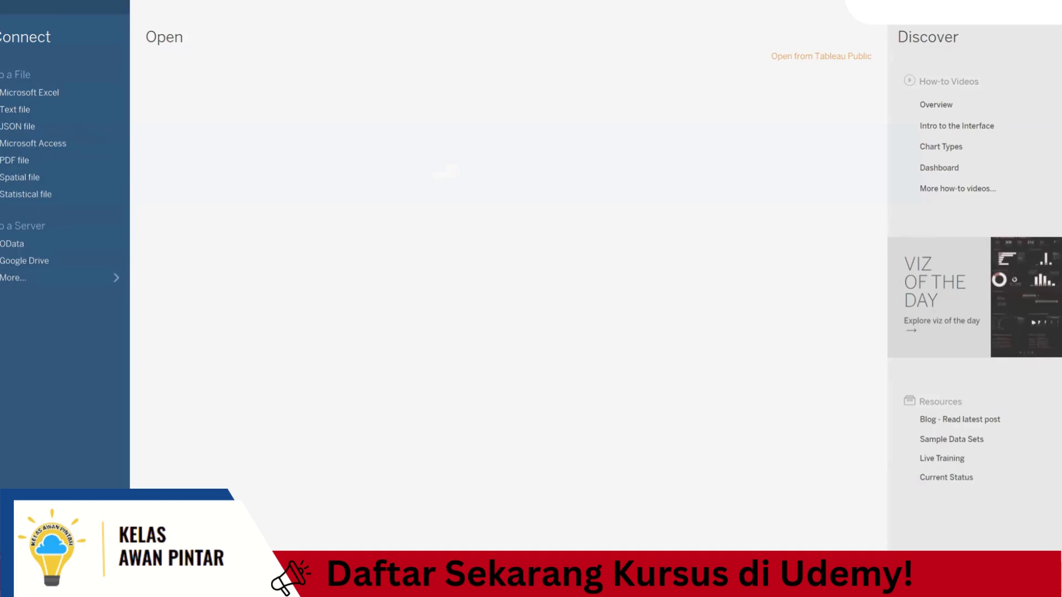
# Switch to Tableau, start a Google Drive server connection and allow Tableau to access the university Google account.
pyautogui.click(73, 278)
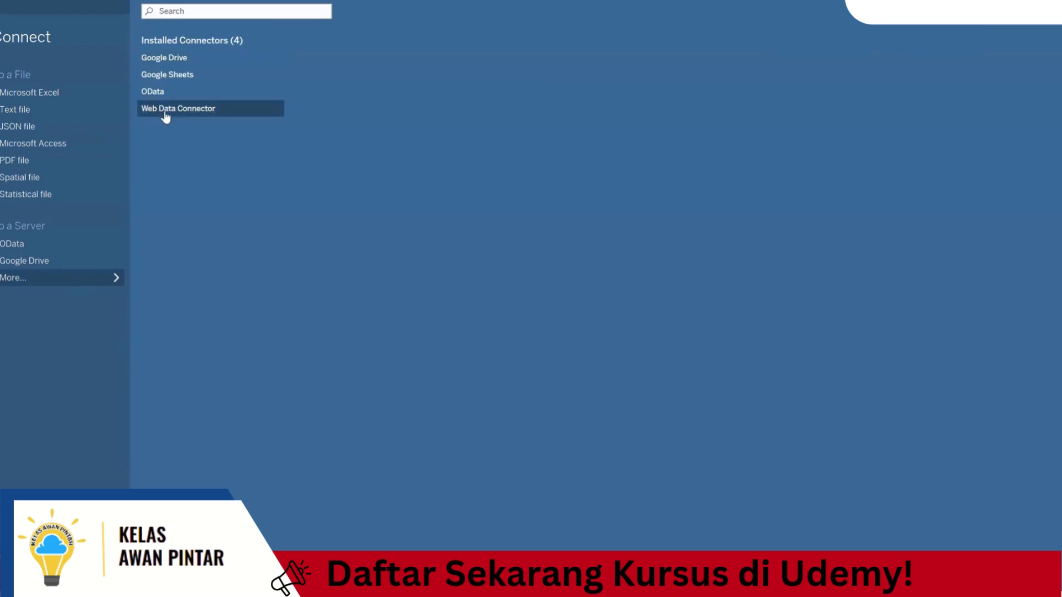
pyautogui.click(182, 58)
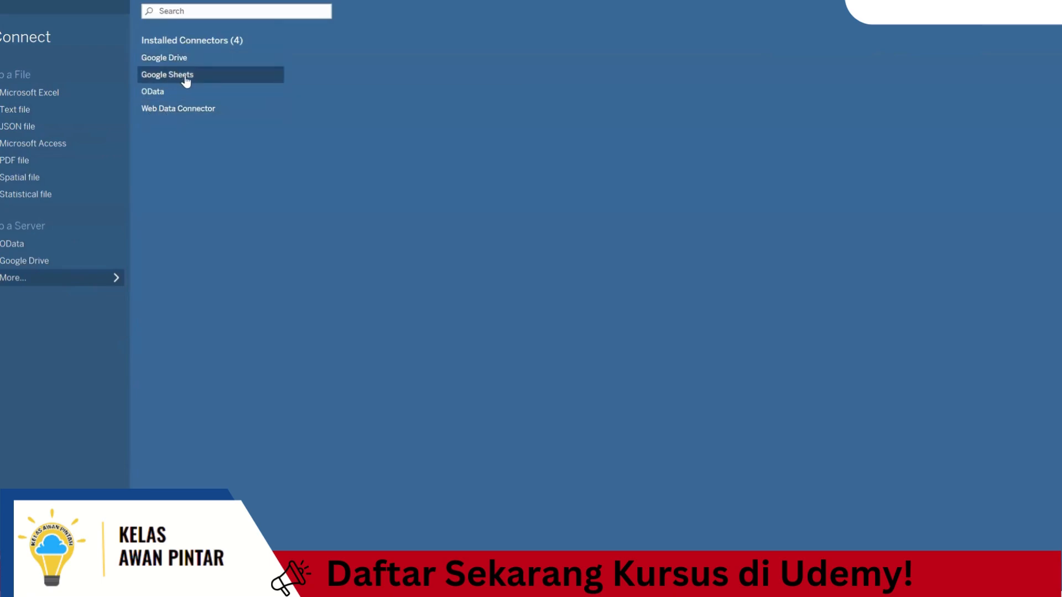
pyautogui.click(196, 59)
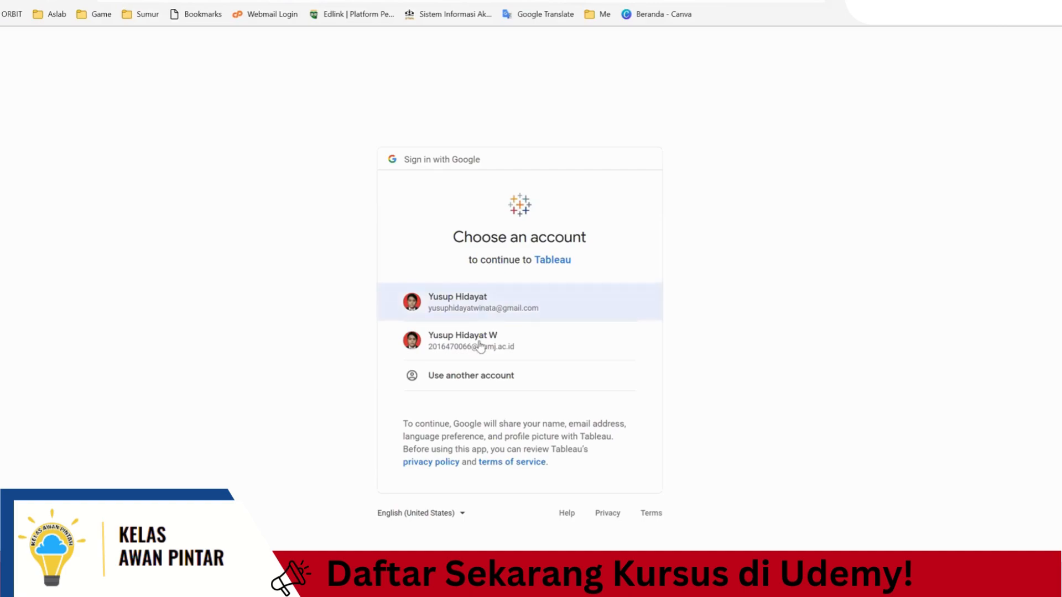
pyautogui.click(509, 351)
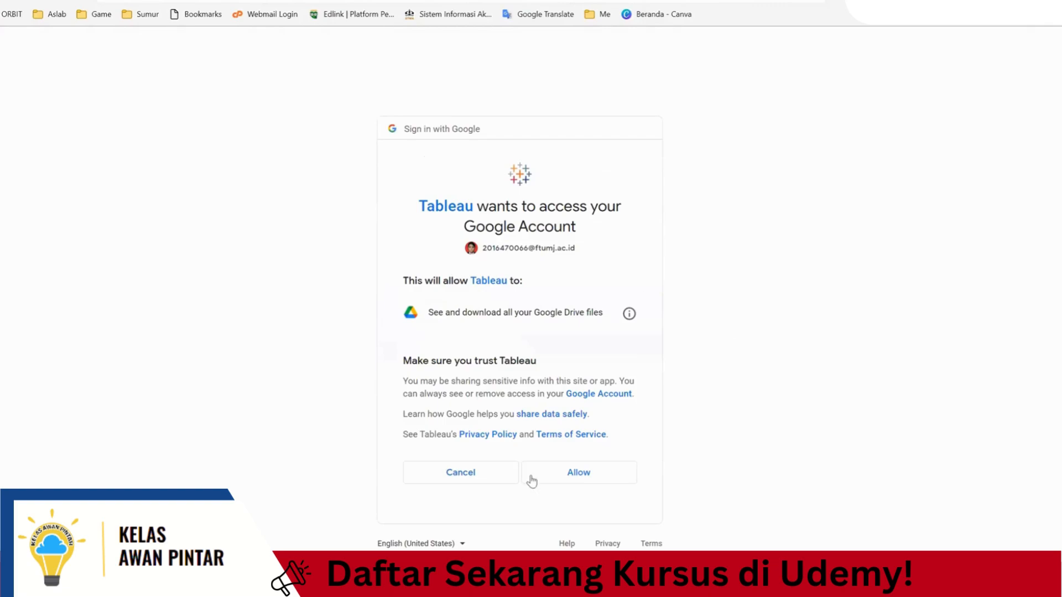
pyautogui.click(577, 474)
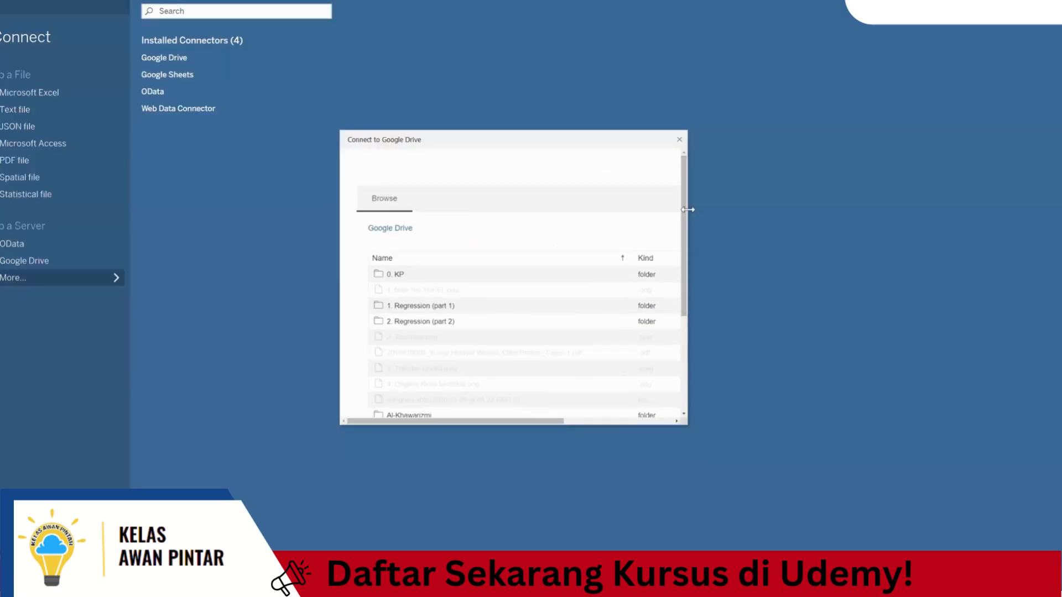
# Widen the Google Drive connection dialog and open the "ToT" folder.
pyautogui.moveTo(689, 207); pyautogui.dragTo(968, 218)
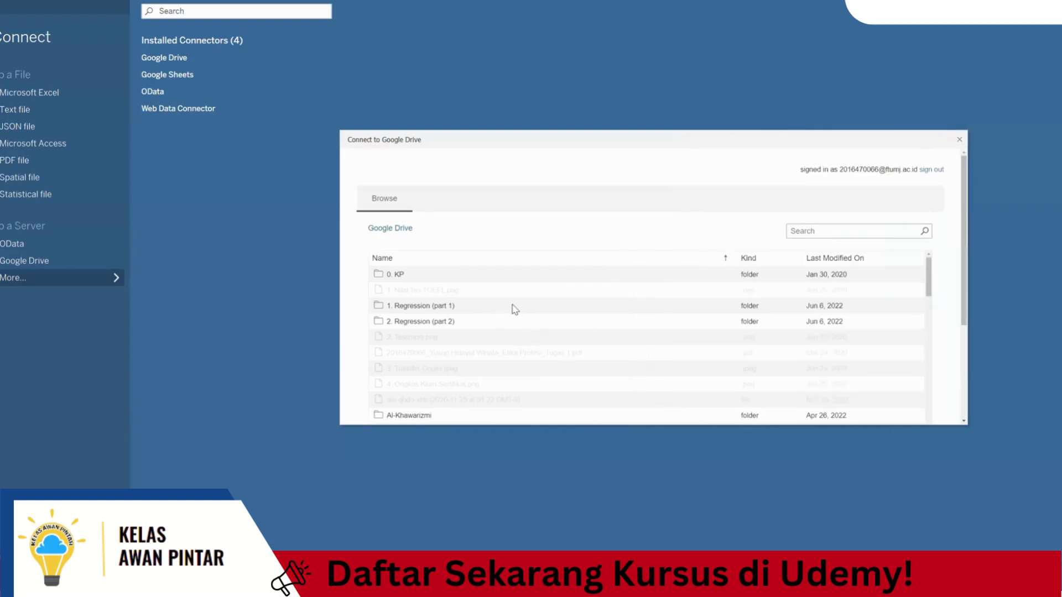
pyautogui.scroll(-1, 509, 319)
pyautogui.scroll(1, 480, 317)
pyautogui.scroll(-6, 514, 321)
pyautogui.scroll(-8, 505, 337)
pyautogui.scroll(-5, 472, 332)
pyautogui.scroll(-6, 463, 356)
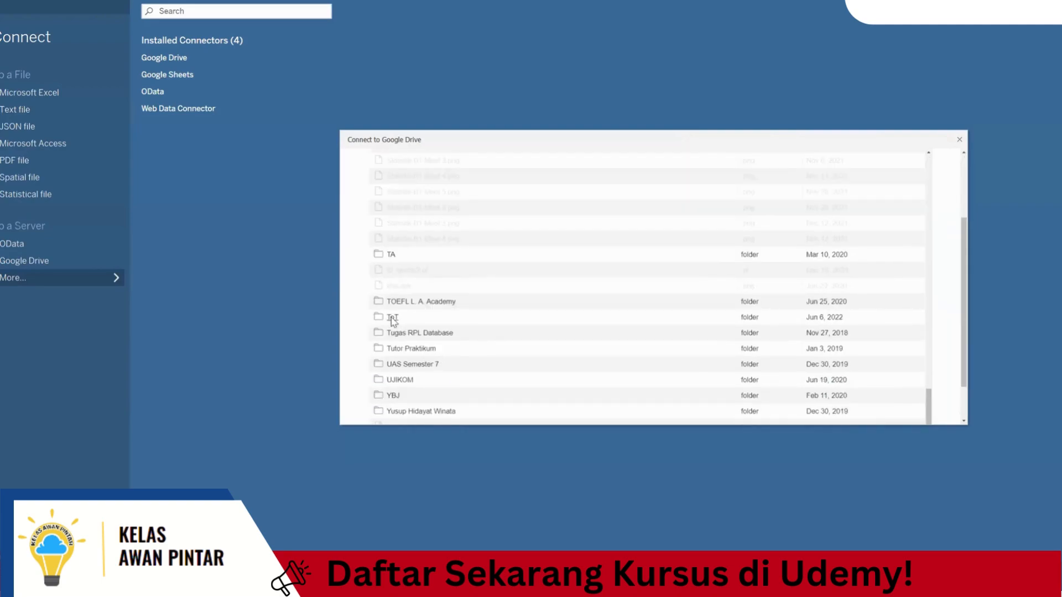
pyautogui.doubleClick(393, 319)
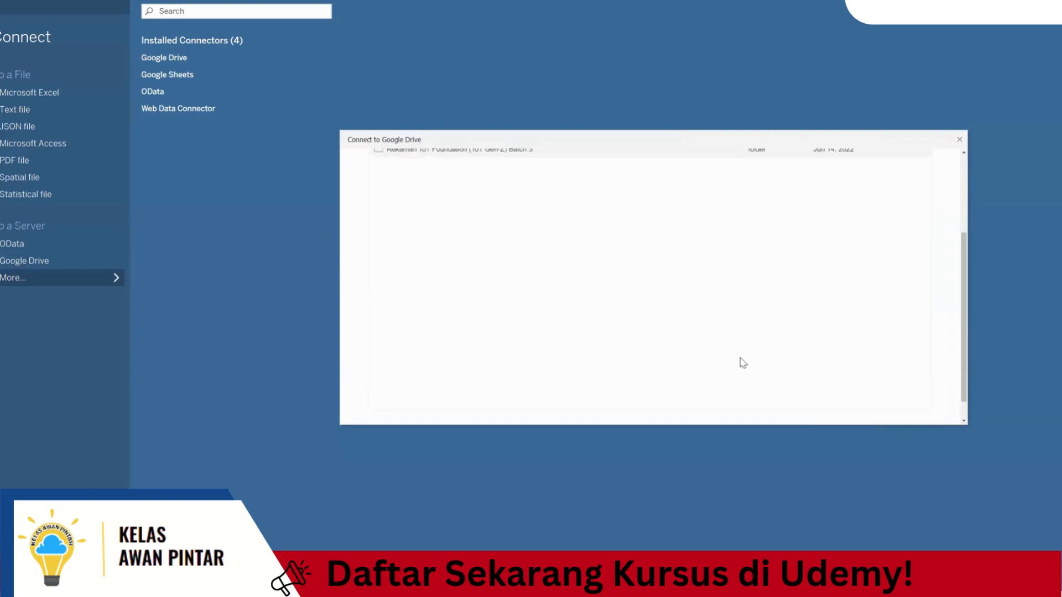
# Connect to netflix_titles.csv in "file penunjang Tableau", inside the Rekaman ToT Foundation folder's "7. Data Science (3) - Data Visualization using Tableau".
pyautogui.scroll(3, 739, 354)
pyautogui.doubleClick(500, 230)
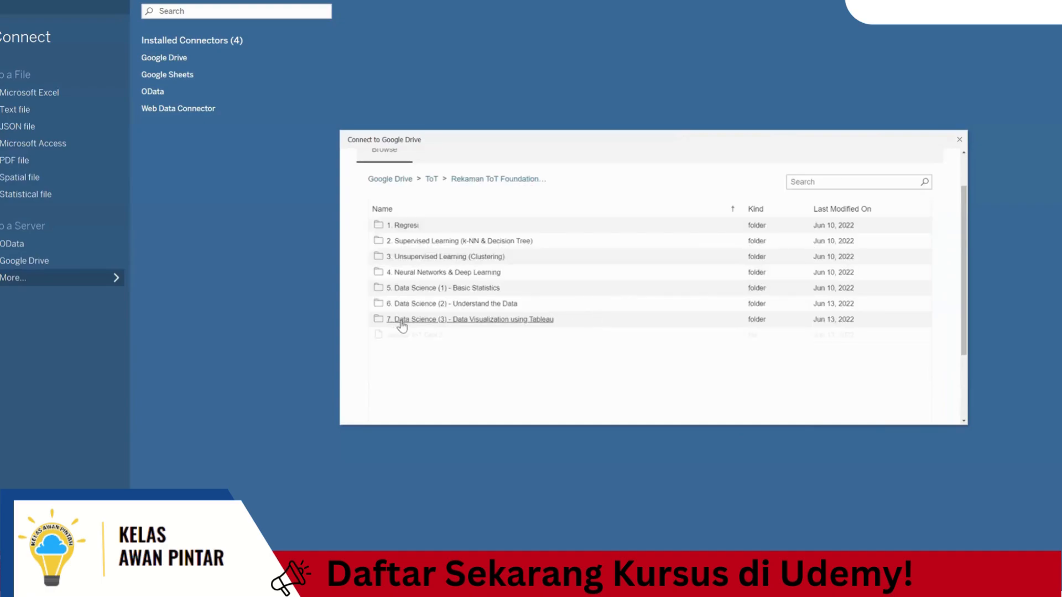
pyautogui.doubleClick(434, 321)
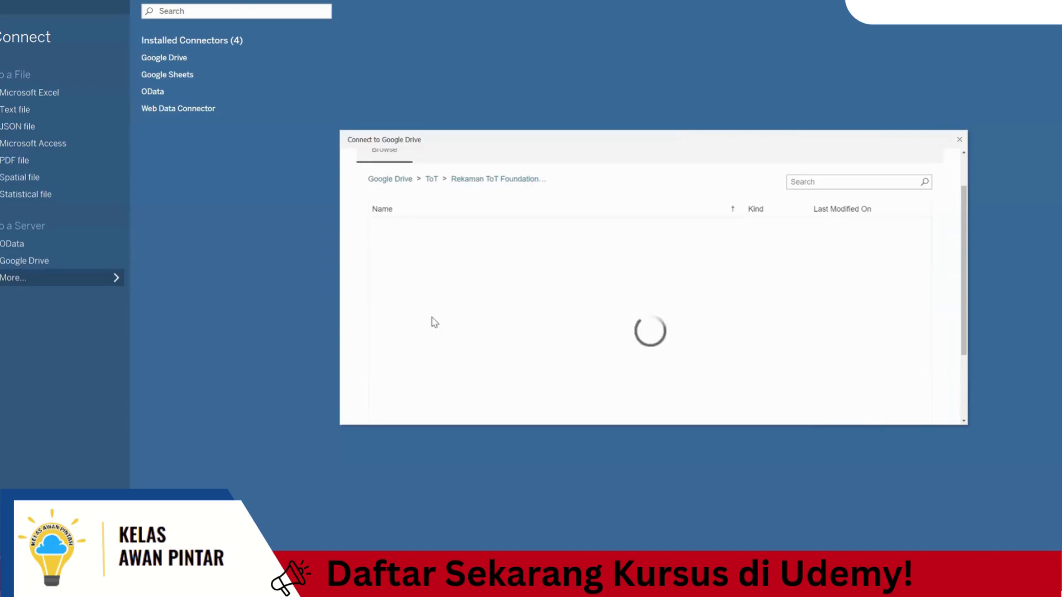
pyautogui.doubleClick(421, 225)
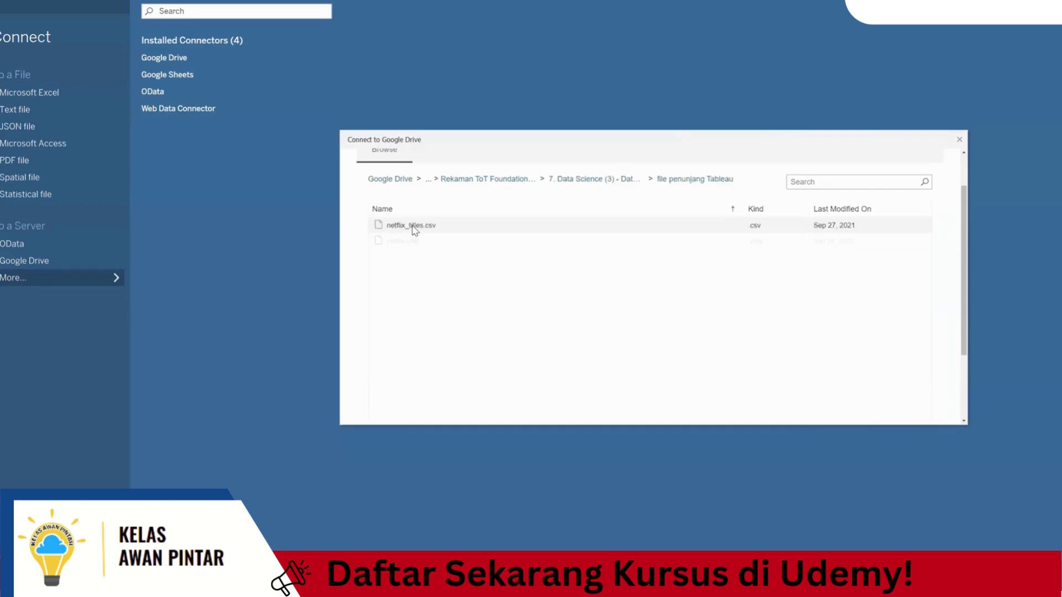
pyautogui.click(434, 231)
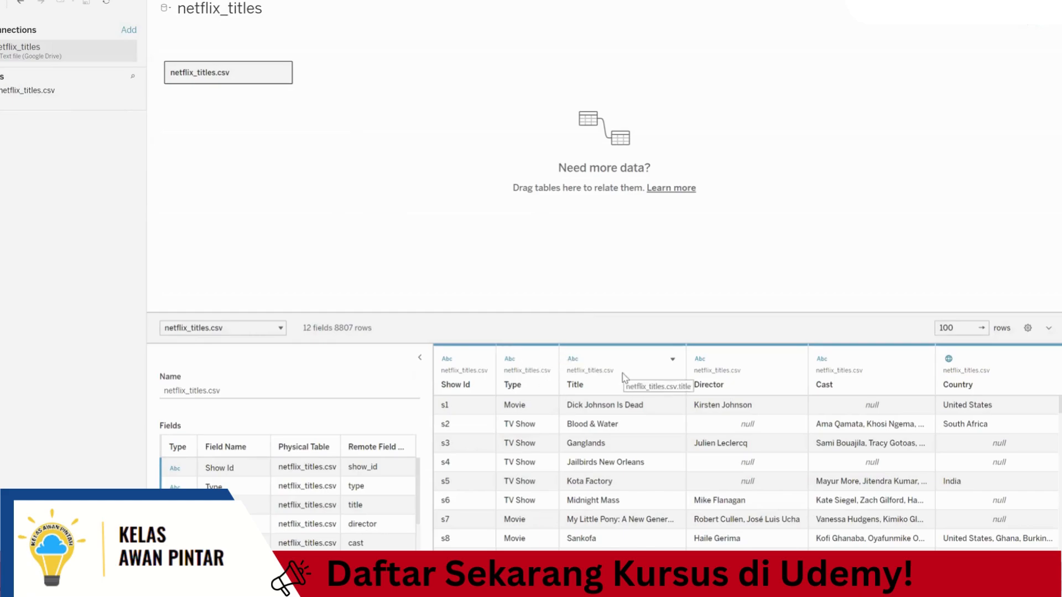
# Look over the rows and columns of netflix_titles.csv in the data source preview.
pyautogui.scroll(-1, 609, 440)
pyautogui.scroll(1, 553, 435)
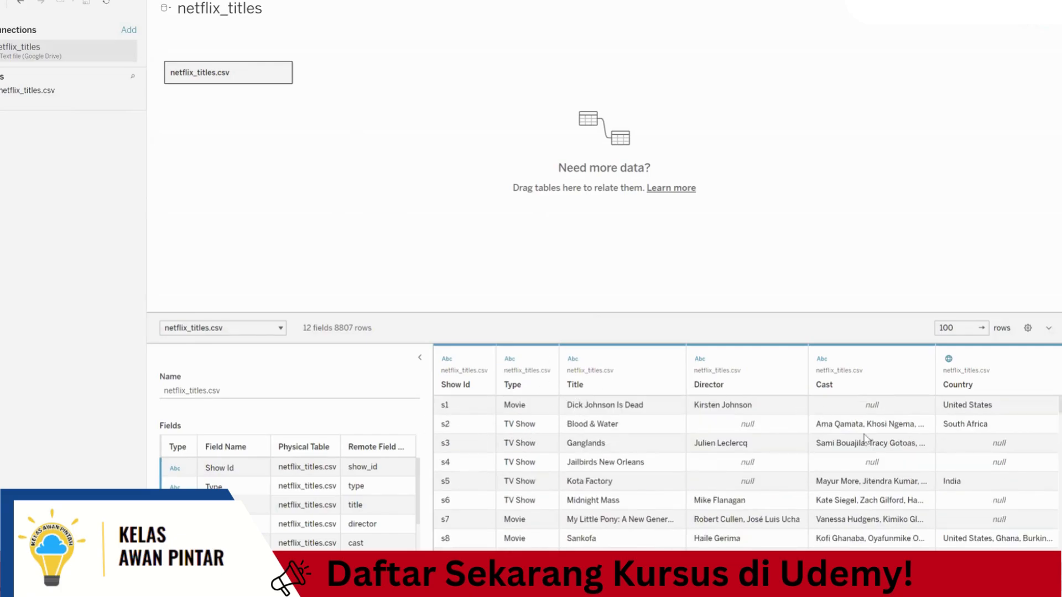
pyautogui.hscroll(10, 747, 470)
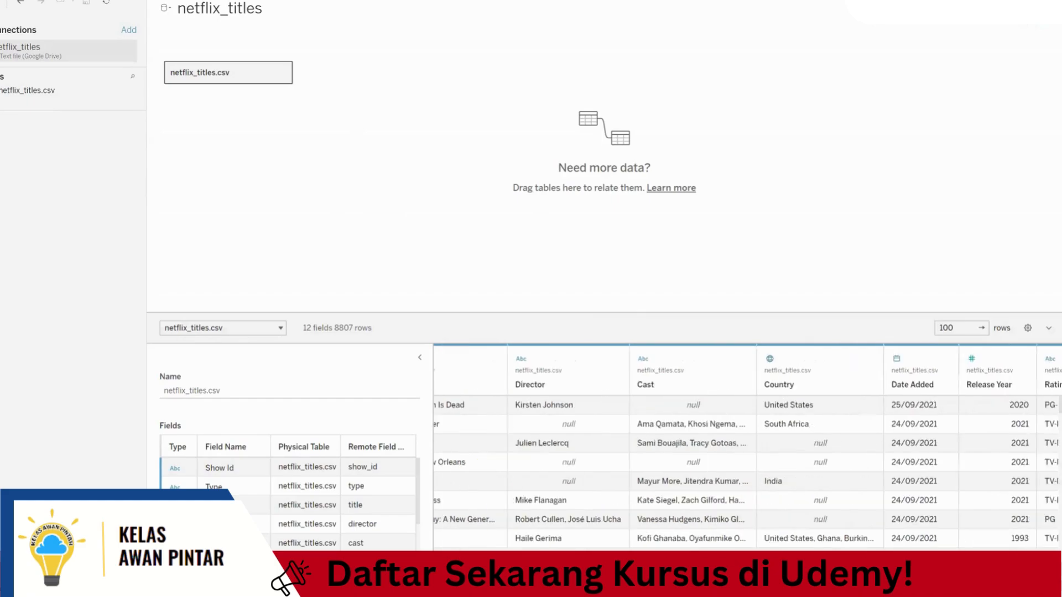
pyautogui.hscroll(-6, 747, 470)
pyautogui.hscroll(-4, 661, 354)
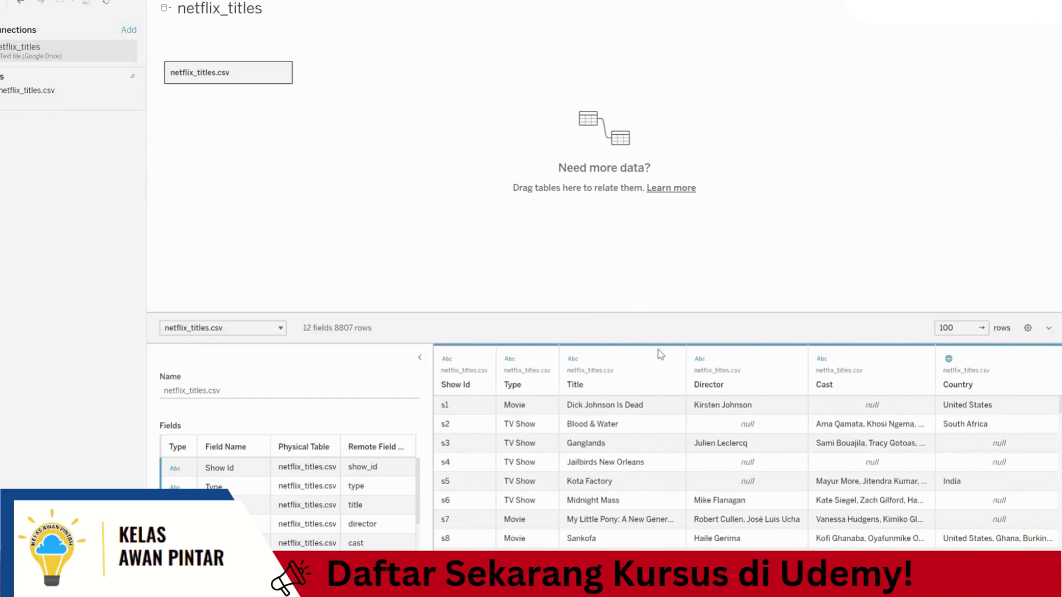
# Check the assigned data type and available type options for the Country, Release Year and Date Added columns.
pyautogui.click(447, 360)
pyautogui.click(531, 304)
pyautogui.hscroll(5, 652, 346)
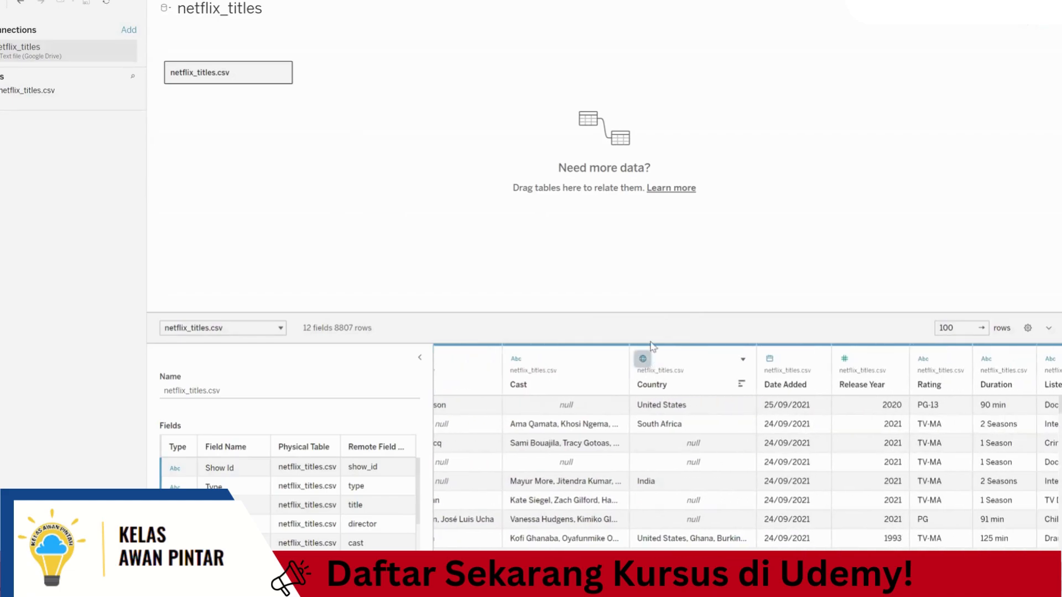
pyautogui.click(643, 359)
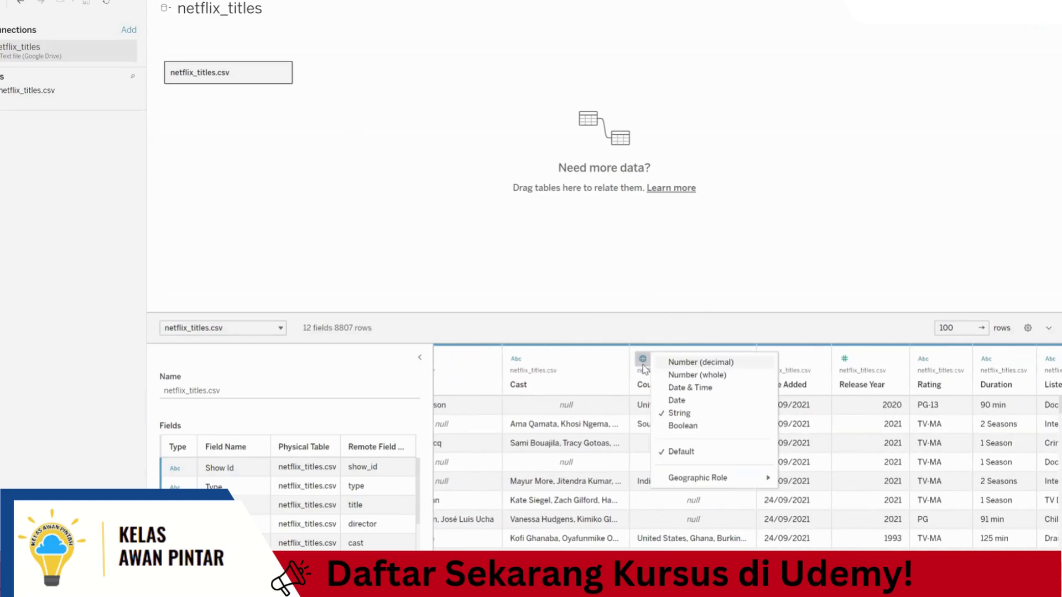
pyautogui.click(671, 299)
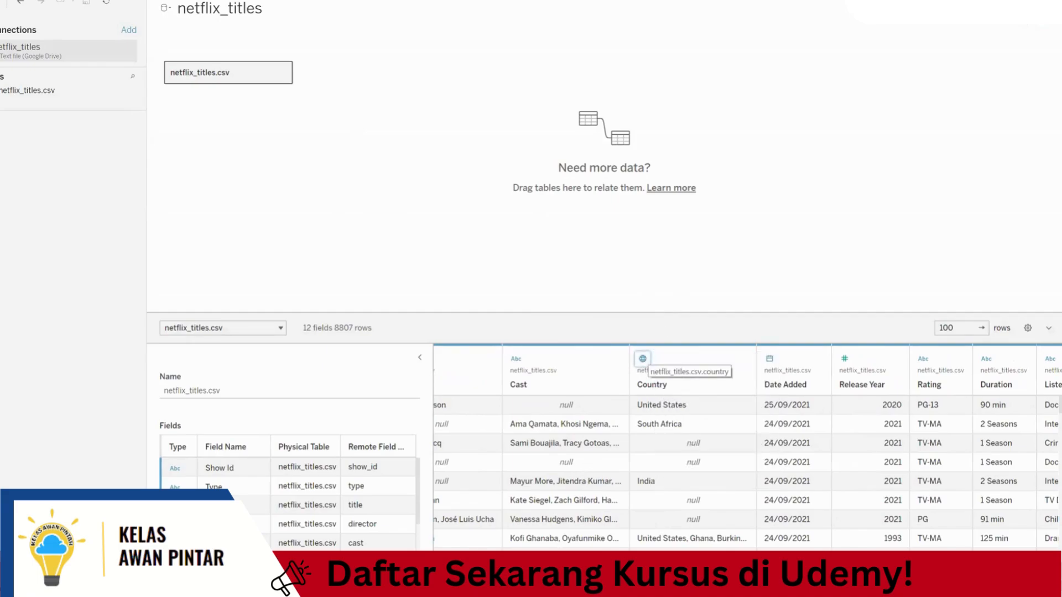
pyautogui.moveTo(626, 560); pyautogui.dragTo(699, 560)
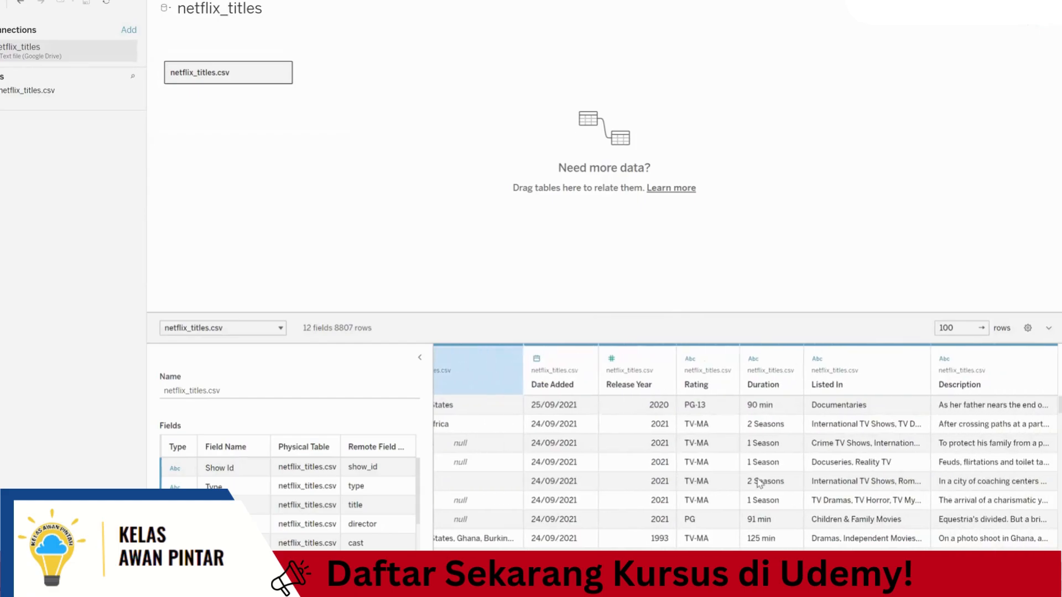
pyautogui.click(612, 359)
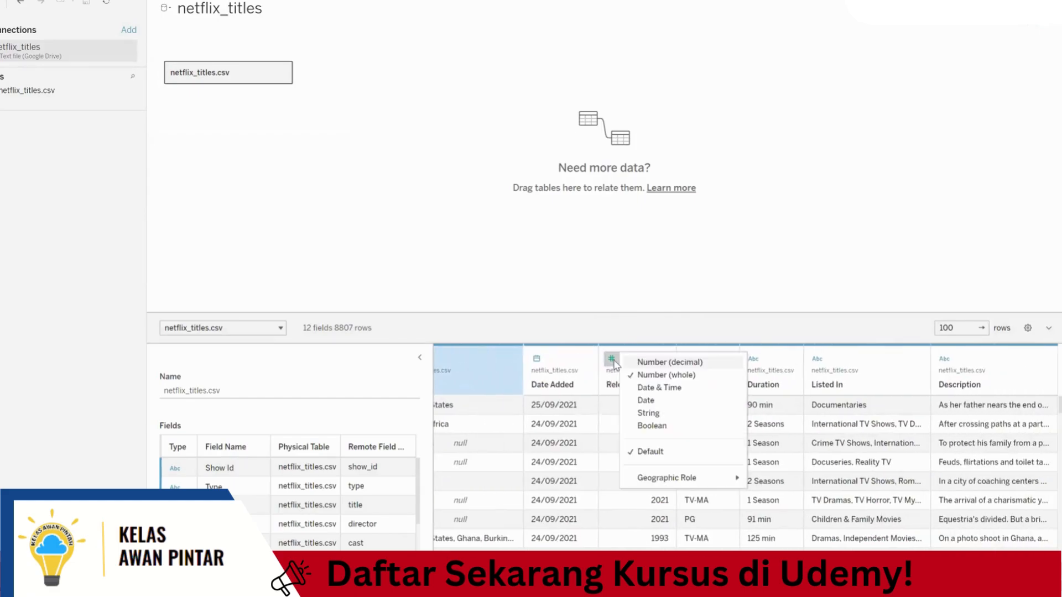
pyautogui.click(612, 359)
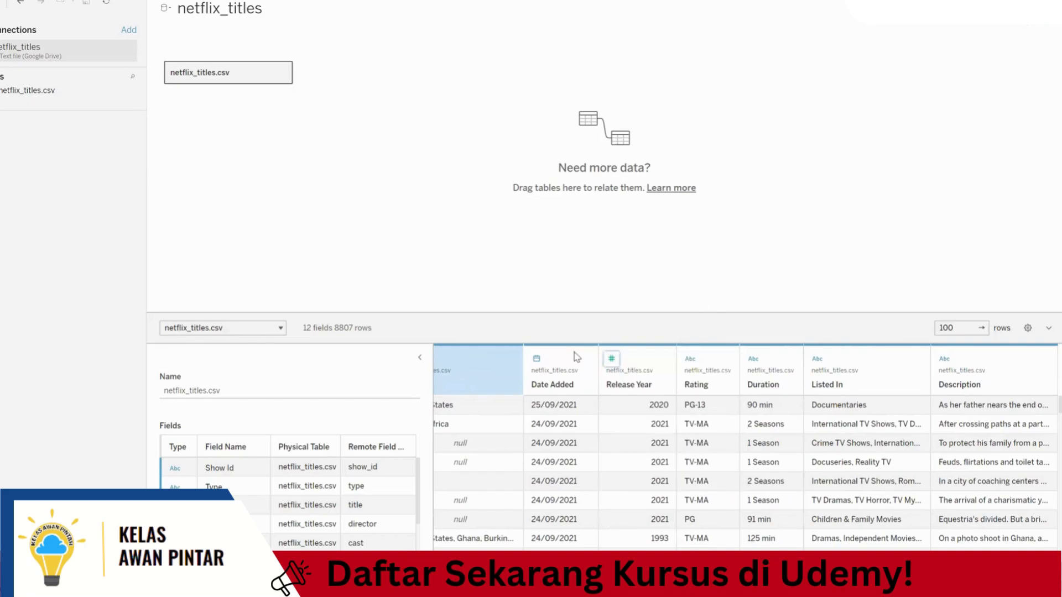
pyautogui.click(537, 359)
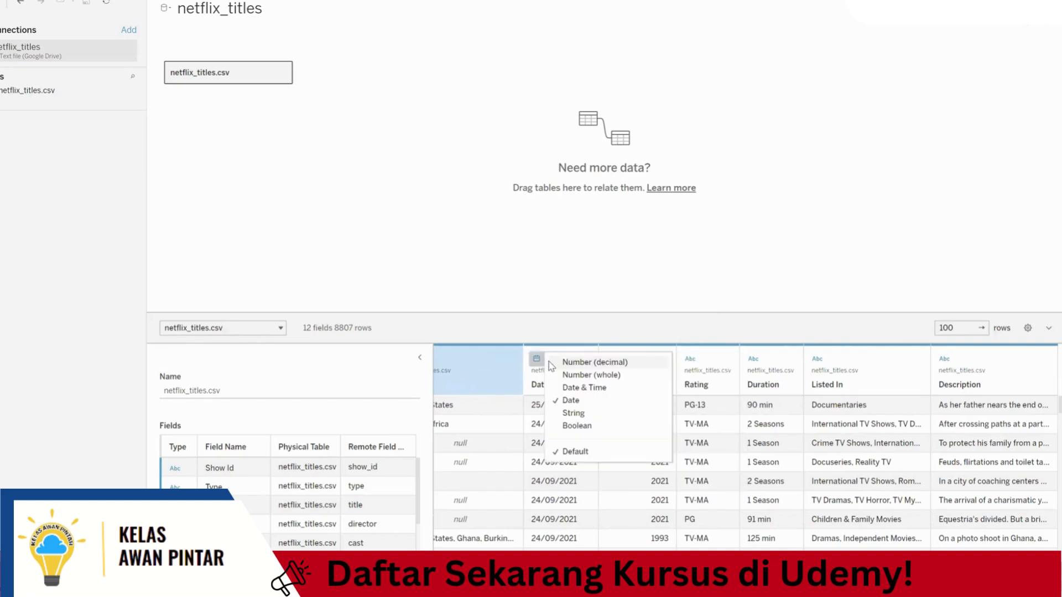
pyautogui.click(761, 293)
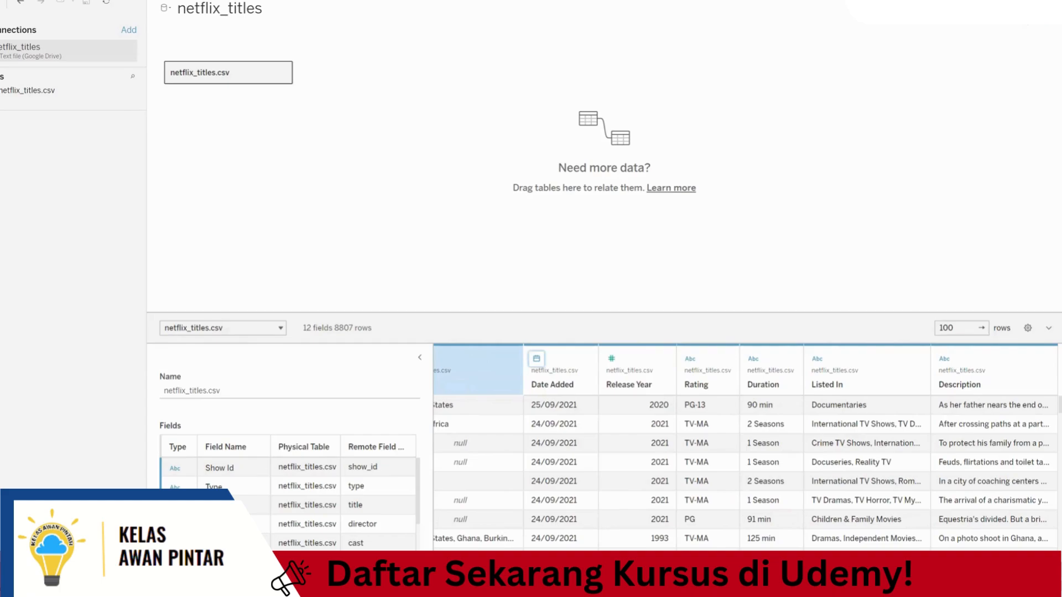
# Examine the preview rows for missing values, particularly in the Director and Country columns.
pyautogui.hscroll(-10, 613, 453)
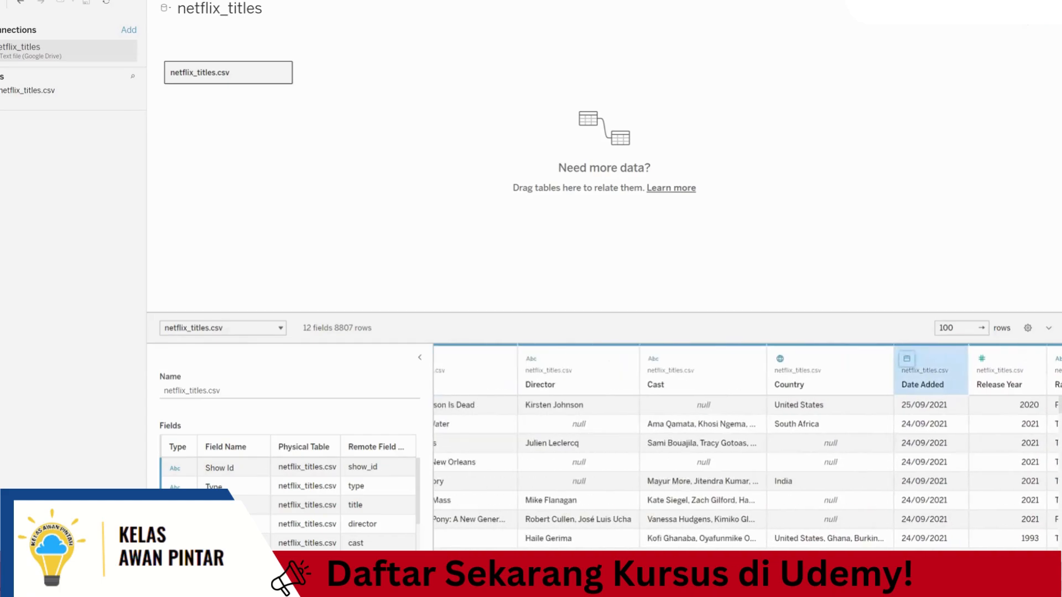
pyautogui.scroll(-1, 613, 454)
pyautogui.scroll(-3, 613, 453)
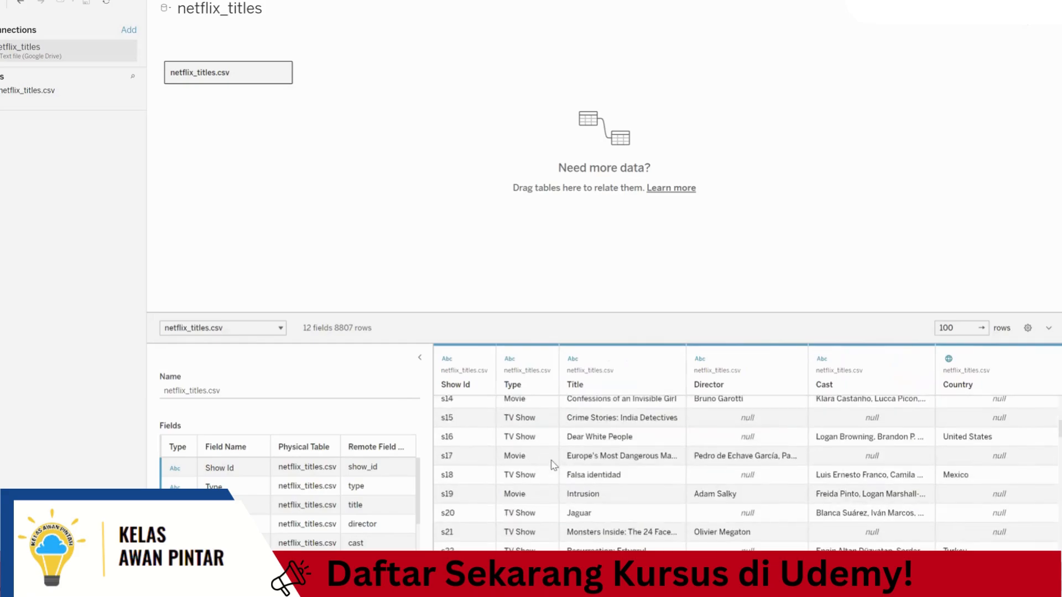
pyautogui.scroll(5, 665, 469)
pyautogui.click(754, 425)
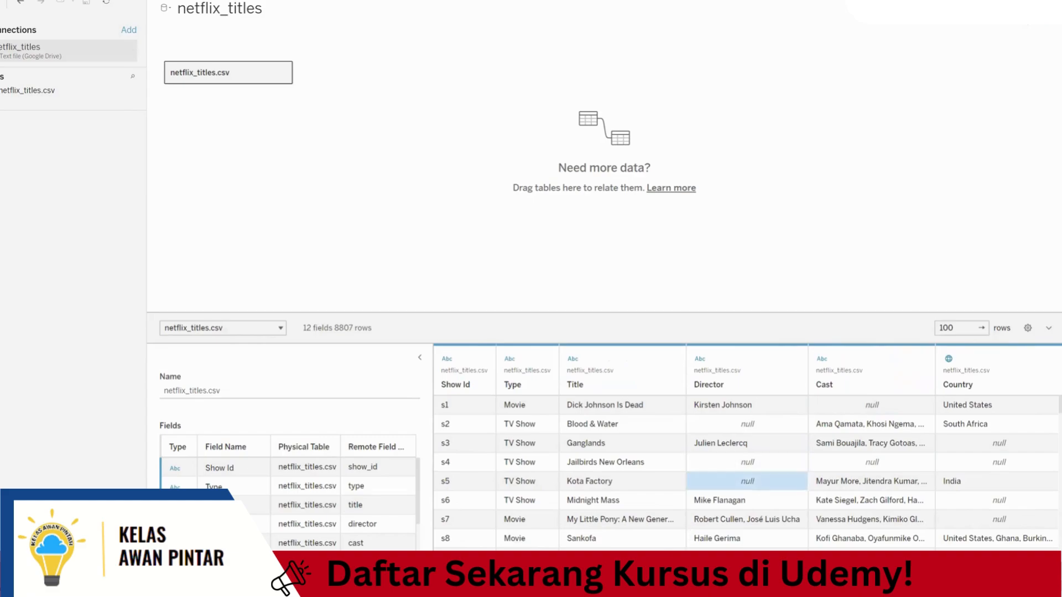
pyautogui.hscroll(3, 748, 482)
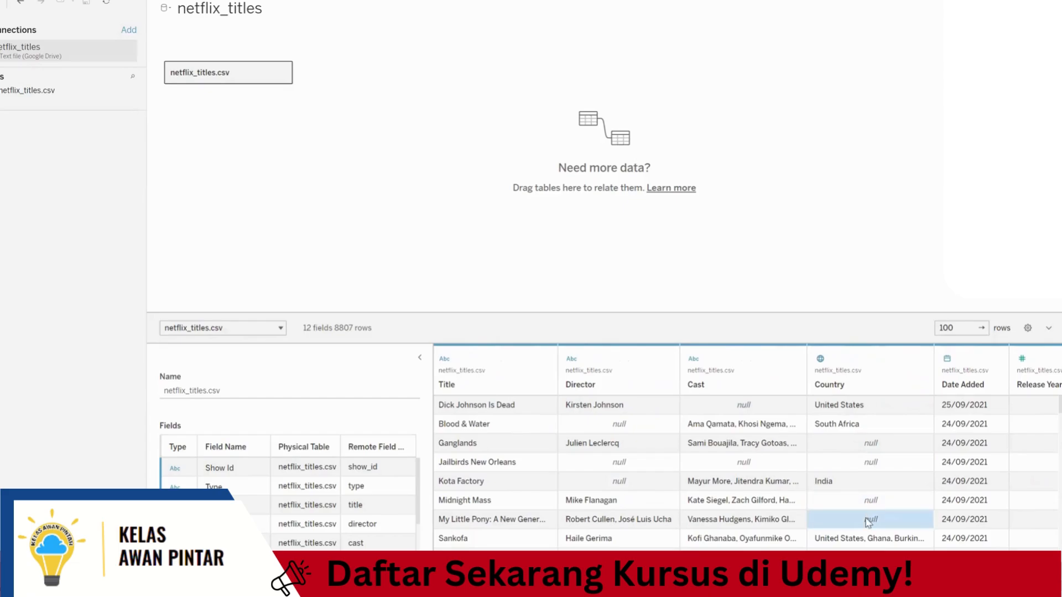
pyautogui.scroll(-10, 811, 455)
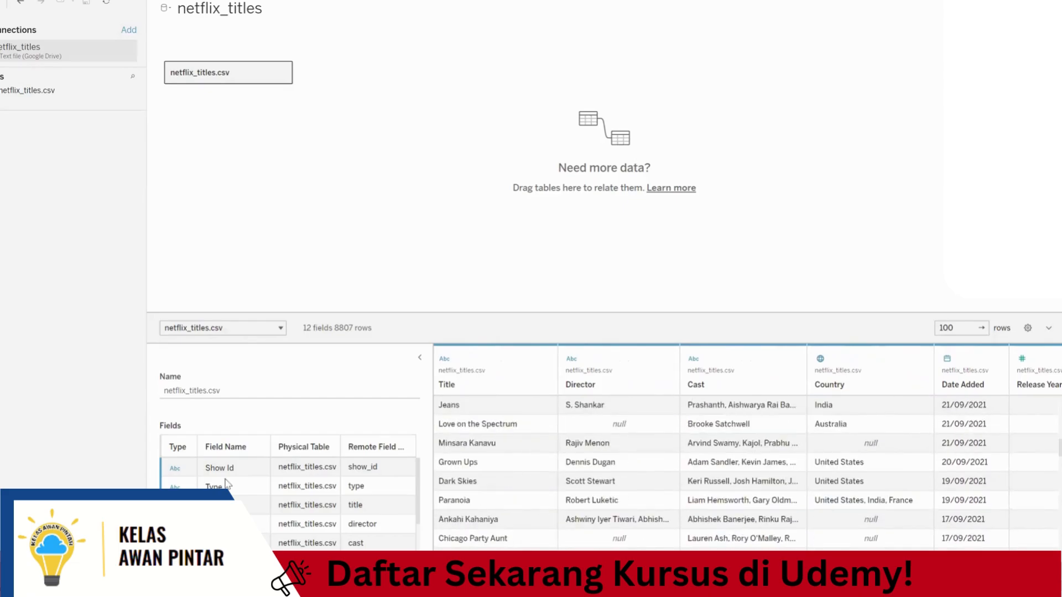
# Review the metadata list of netflix_titles.csv, comparing each field name with its physical table and remote field name.
pyautogui.scroll(-3, 228, 485)
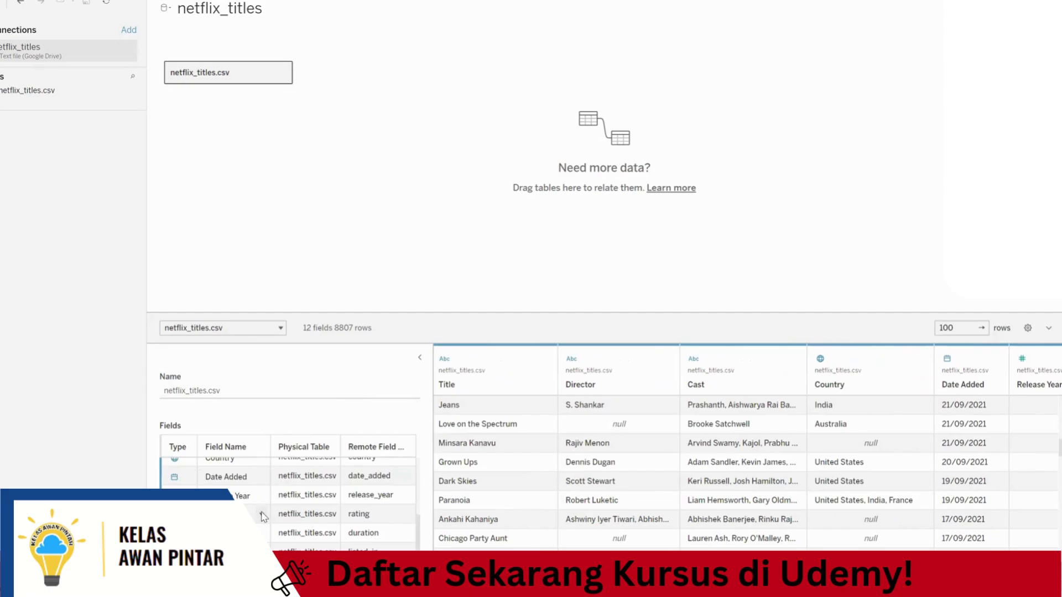
pyautogui.scroll(3, 275, 536)
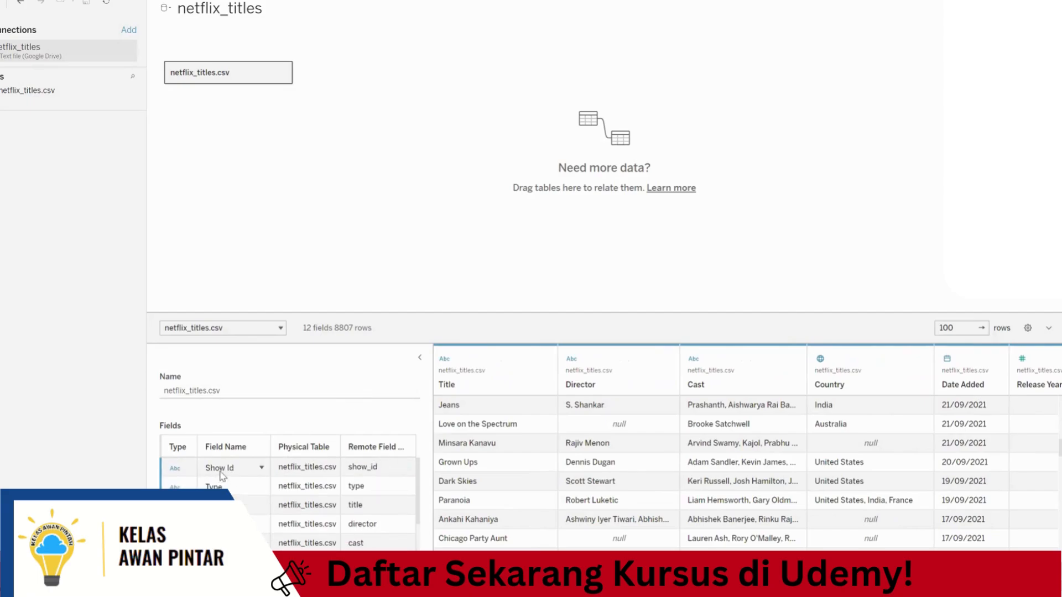
pyautogui.scroll(-1, 221, 479)
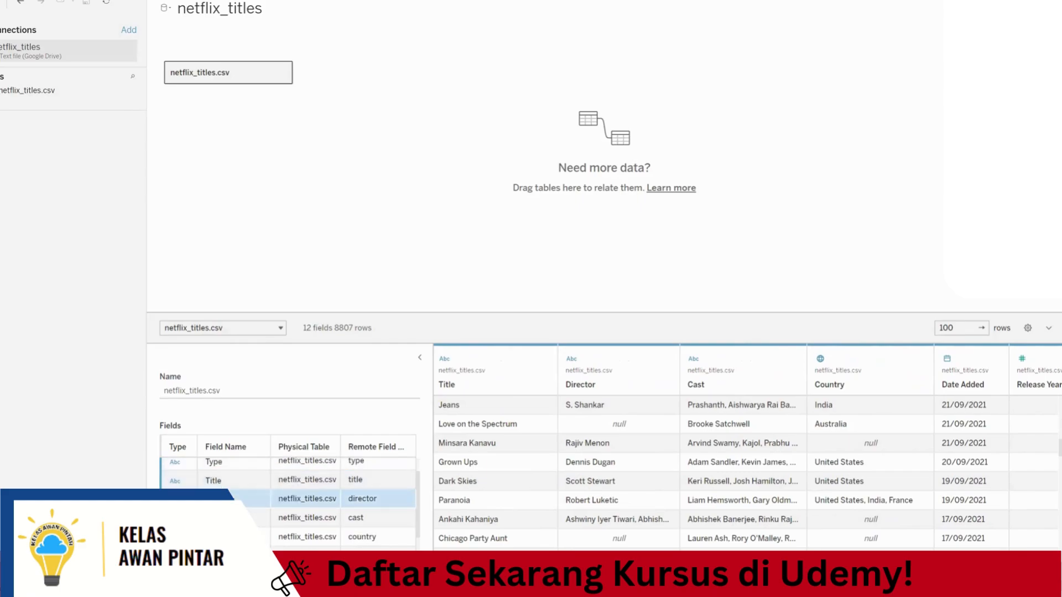
pyautogui.scroll(-2, 221, 487)
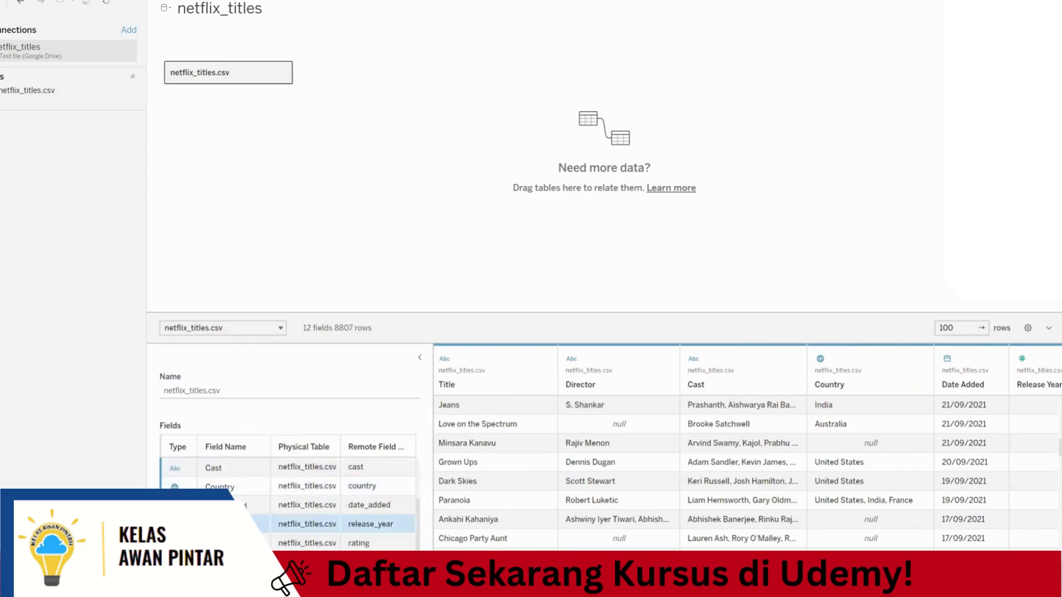
pyautogui.scroll(-1, 221, 531)
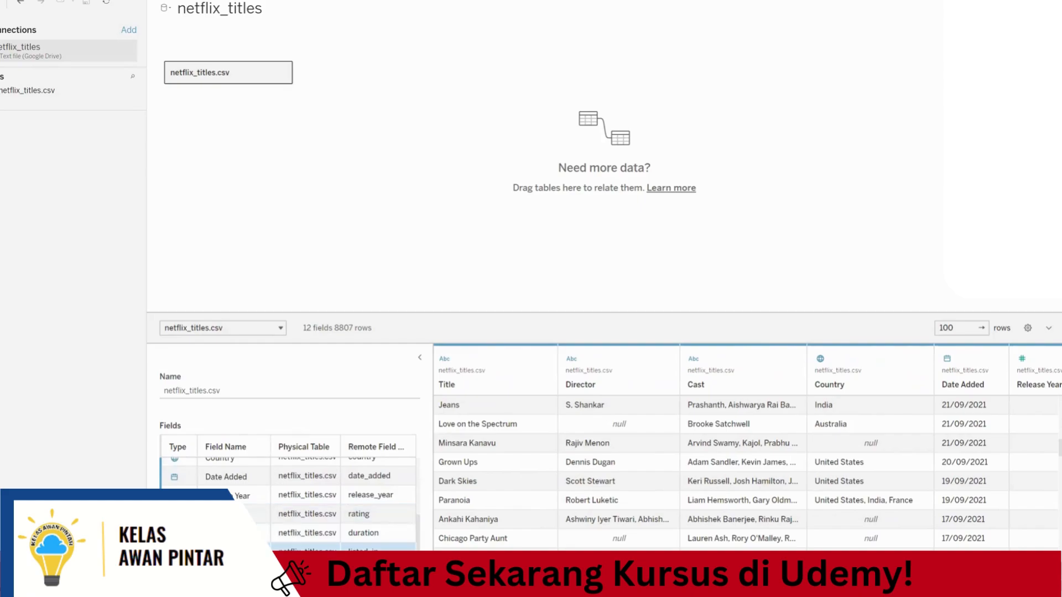
pyautogui.scroll(4, 377, 502)
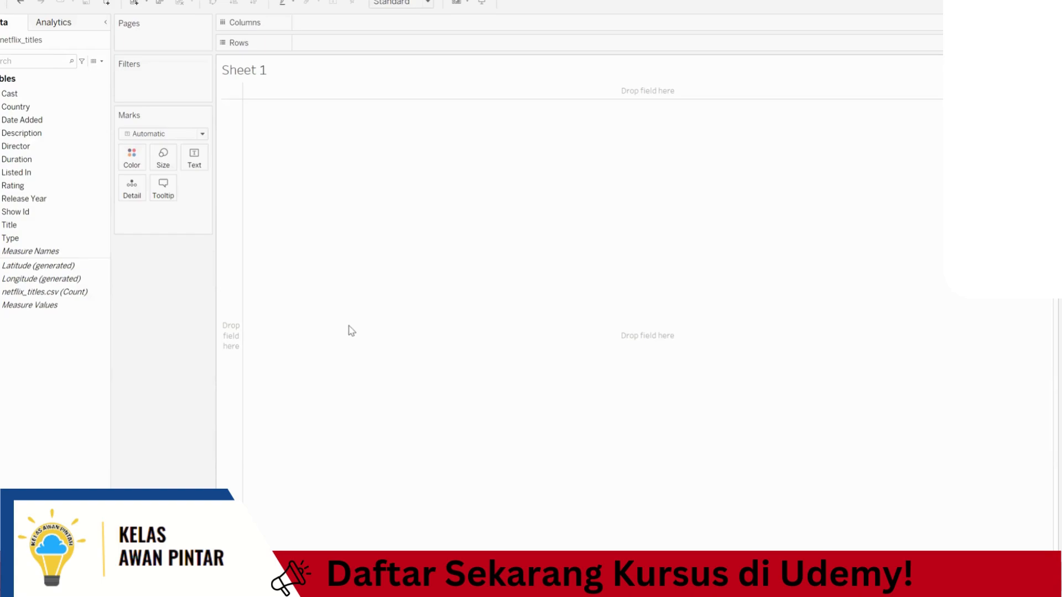
# Rename the worksheet Sheet 1 as "Total Film".
pyautogui.press('Return')
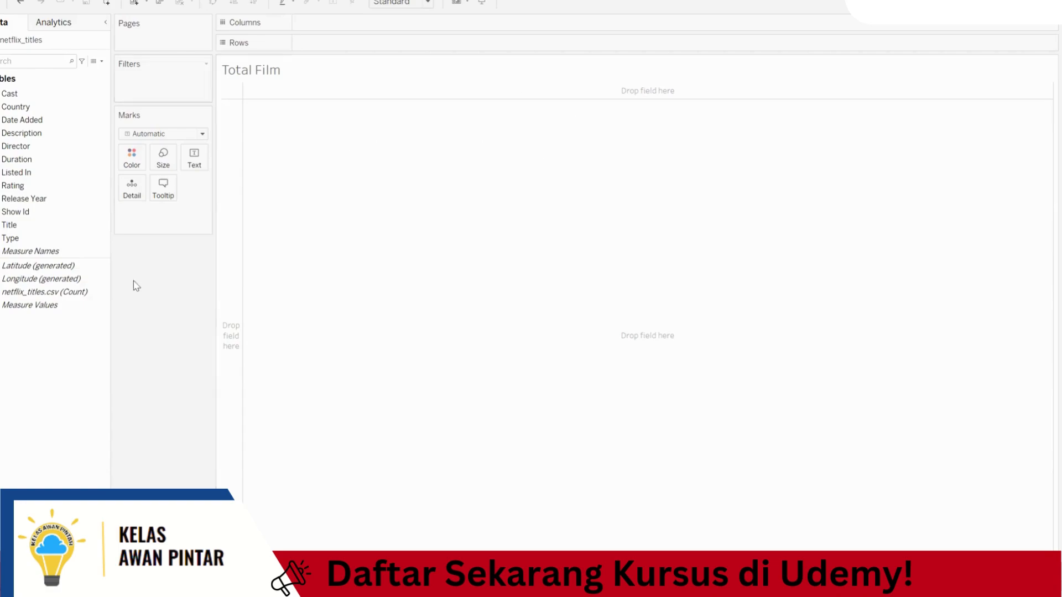
pyautogui.click(76, 199)
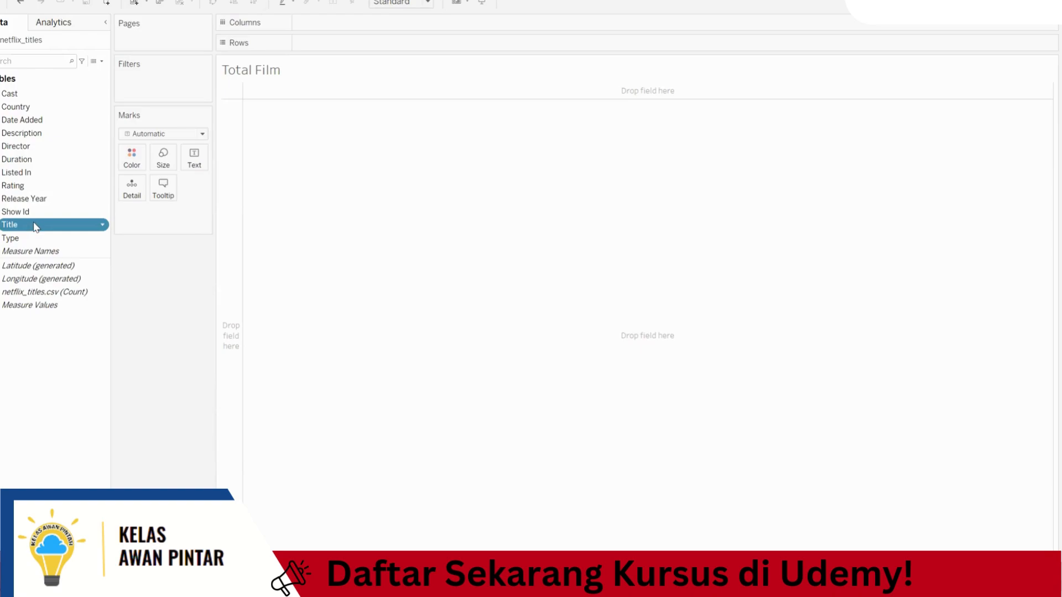
pyautogui.moveTo(38, 226); pyautogui.dragTo(331, 41)
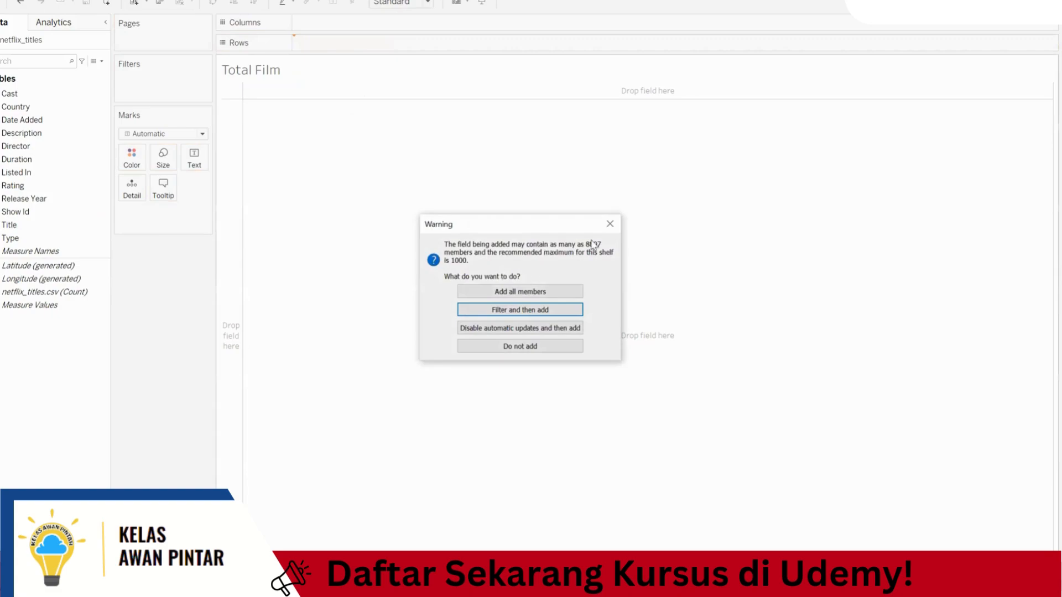
pyautogui.click(617, 224)
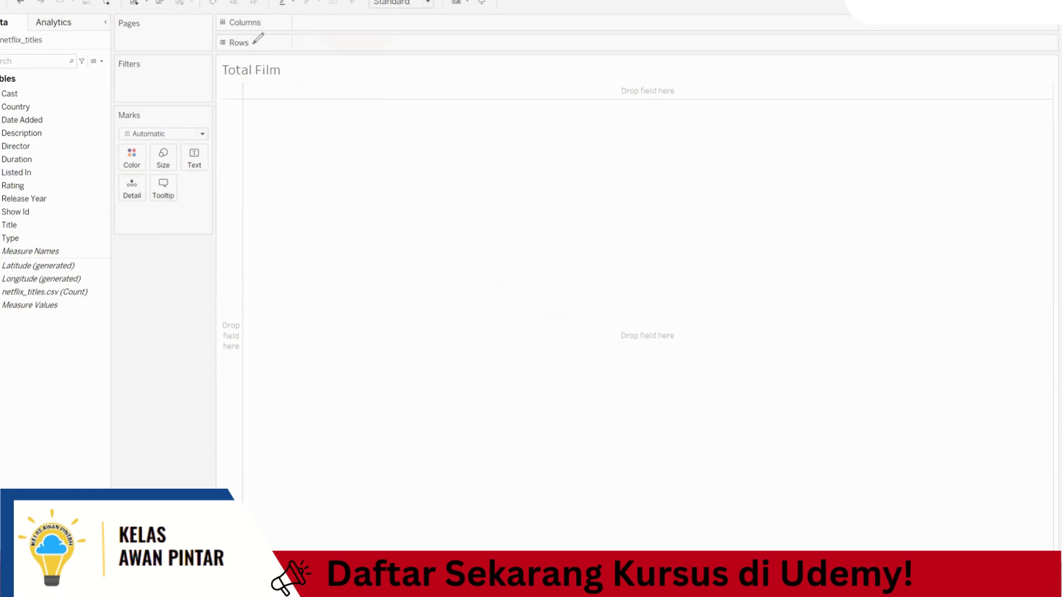
# Sketch chart axes over the empty sheet, label the vertical one "rows" and the horizontal one "columns", and clear the drawing.
pyautogui.moveTo(409, 139)
pyautogui.mouseDown()
pyautogui.moveTo(417, 385)
pyautogui.moveTo(736, 370)
pyautogui.mouseUp()
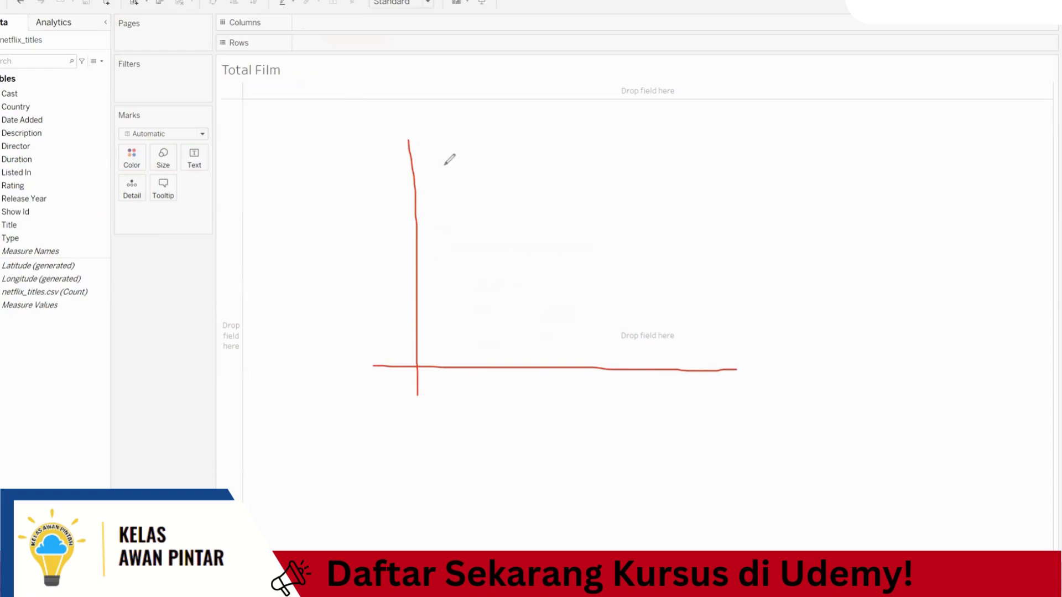
pyautogui.moveTo(349, 233)
pyautogui.mouseDown()
pyautogui.moveTo(384, 239)
pyautogui.moveTo(398, 227)
pyautogui.moveTo(396, 243)
pyautogui.mouseUp()
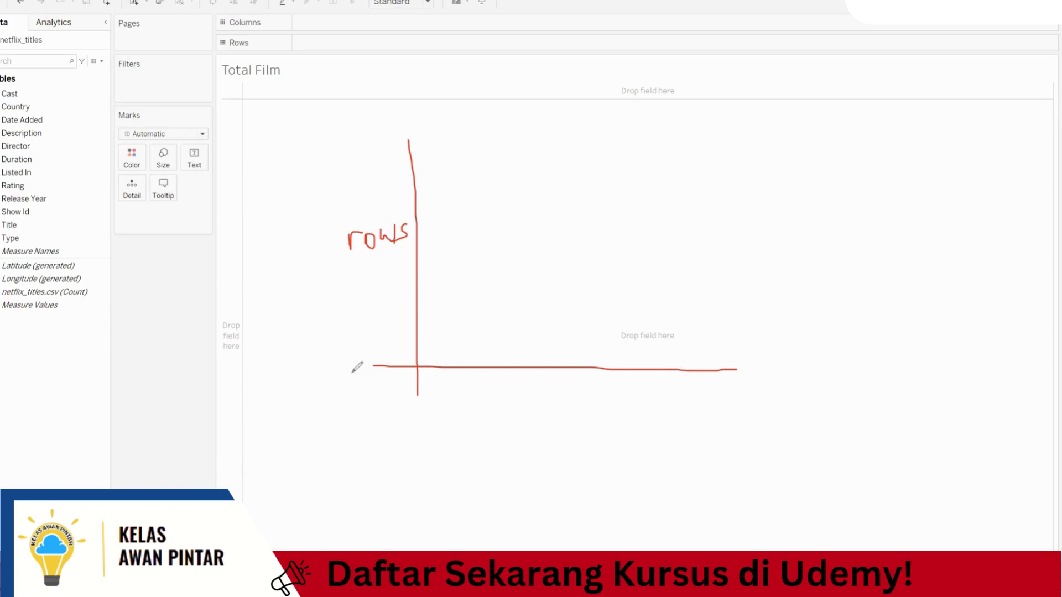
pyautogui.moveTo(525, 389)
pyautogui.mouseDown()
pyautogui.moveTo(526, 399)
pyautogui.moveTo(537, 386)
pyautogui.moveTo(547, 398)
pyautogui.mouseUp()
pyautogui.moveTo(551, 389)
pyautogui.mouseDown()
pyautogui.moveTo(588, 377)
pyautogui.moveTo(595, 391)
pyautogui.mouseUp()
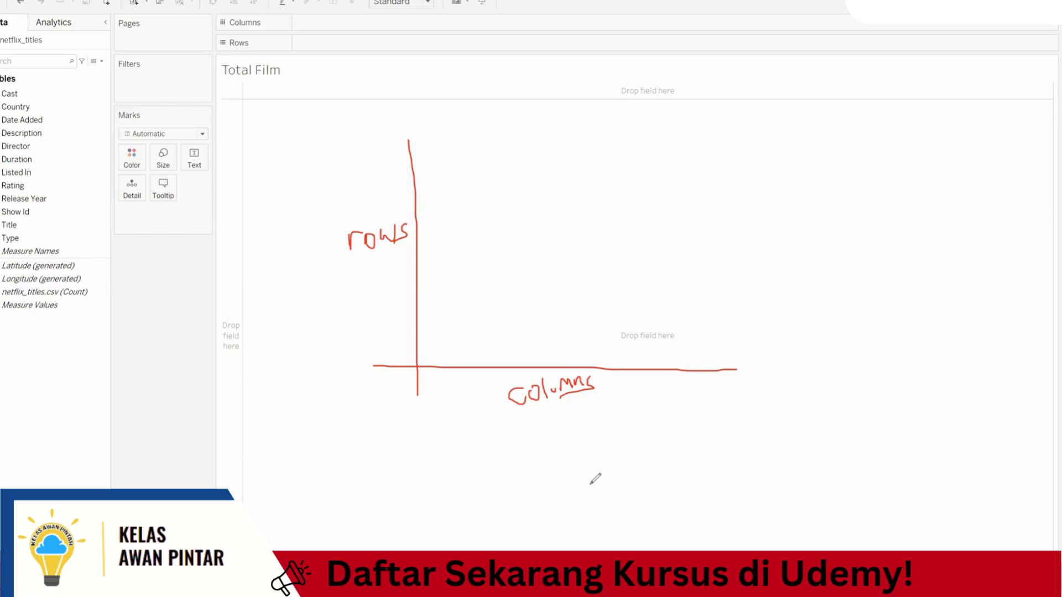
pyautogui.press('Escape')
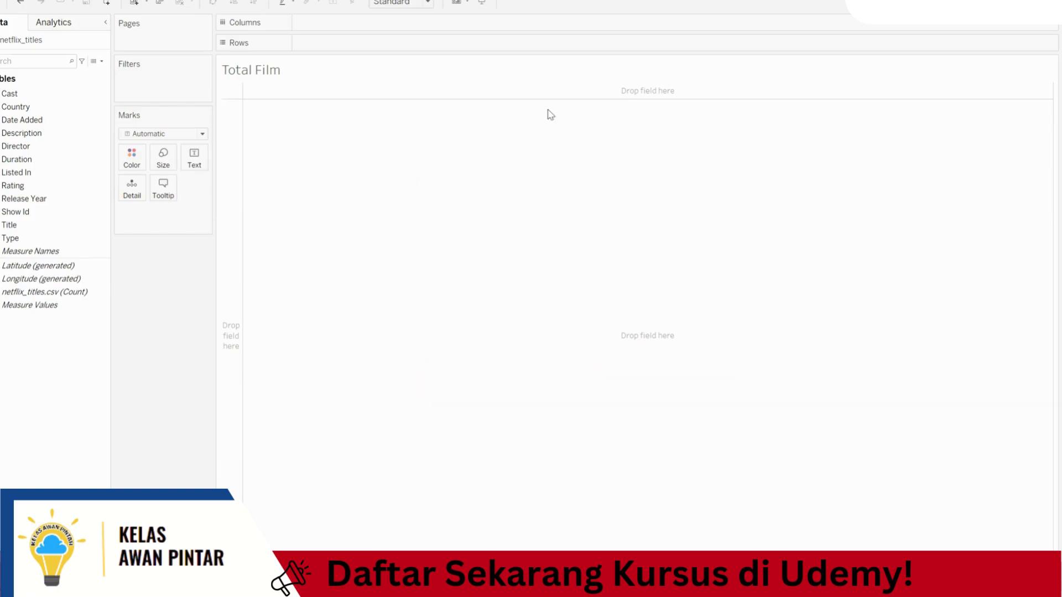
# Place the Title field on Rows of the Total Film sheet and add all of its members.
pyautogui.click(76, 202)
pyautogui.click(24, 226)
pyautogui.moveTo(23, 227); pyautogui.dragTo(348, 43)
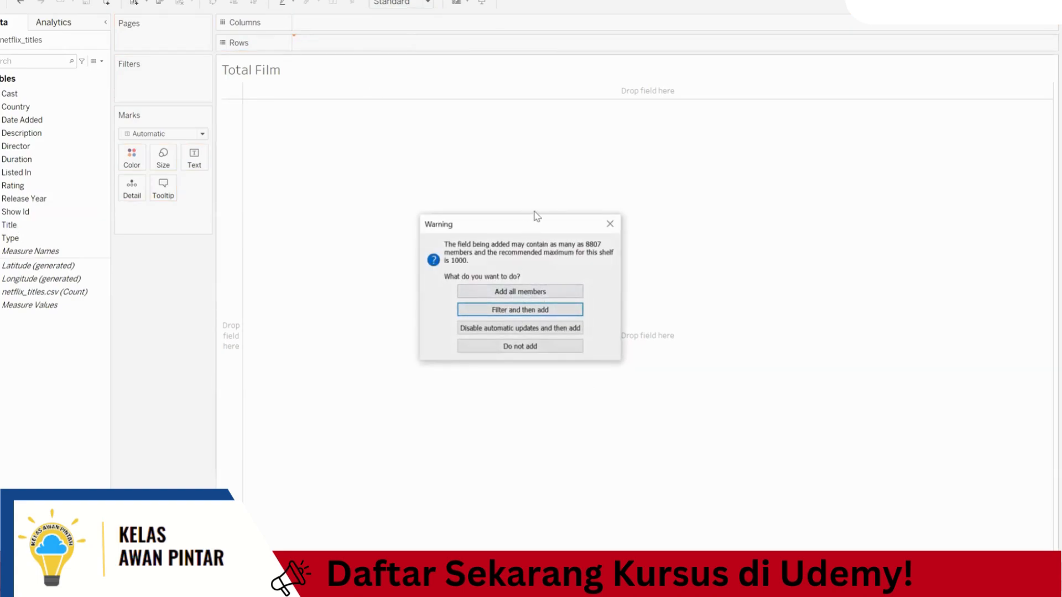
pyautogui.moveTo(536, 217); pyautogui.dragTo(538, 207)
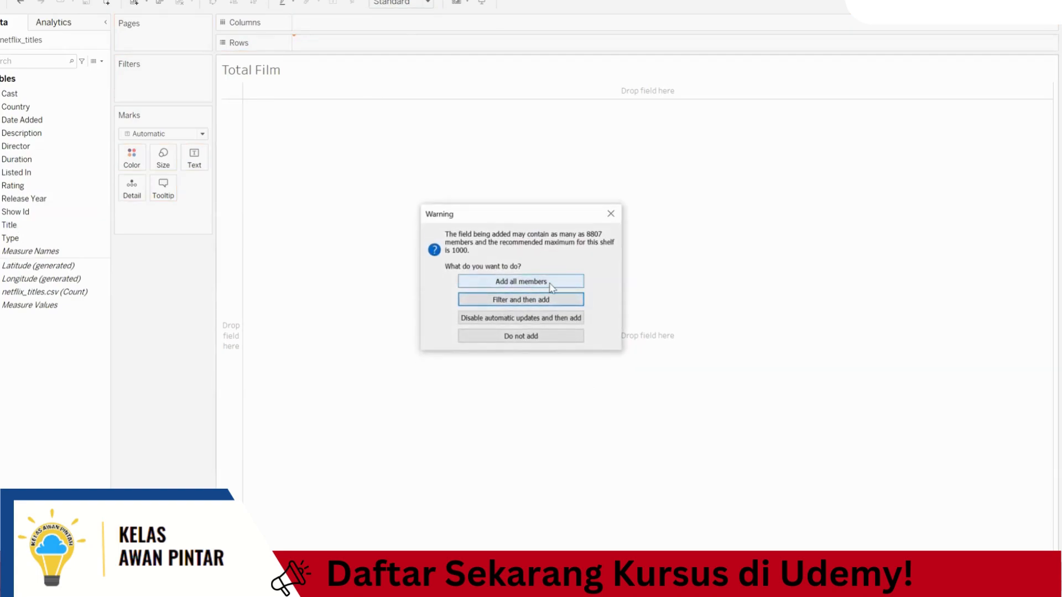
pyautogui.click(551, 283)
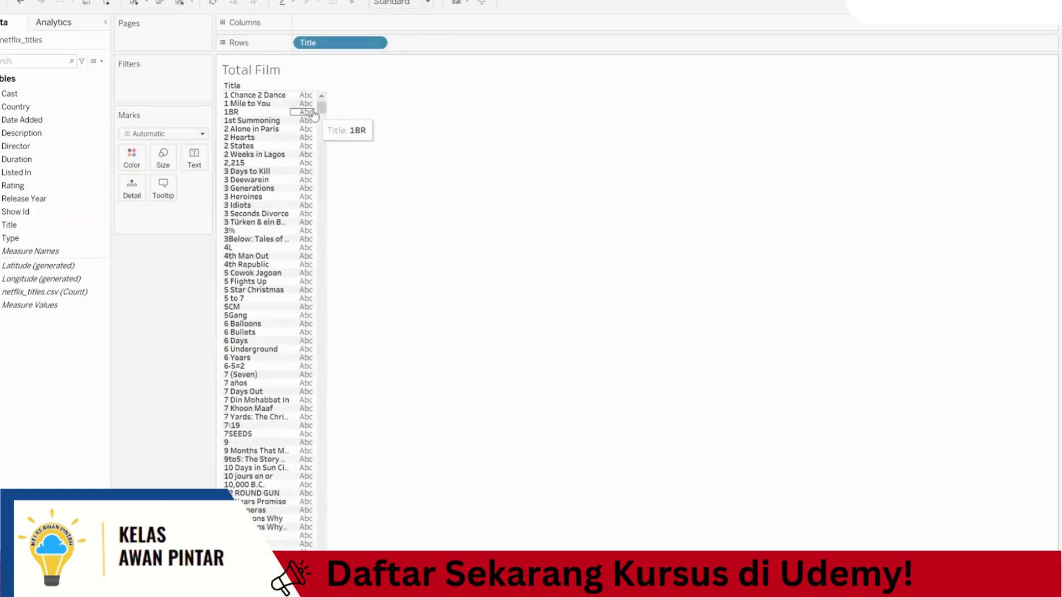
# Look through the alphabetical list of titles and circle the Title field's options arrow on Rows.
pyautogui.moveTo(323, 109)
pyautogui.mouseDown()
pyautogui.moveTo(323, 519)
pyautogui.moveTo(324, 97)
pyautogui.mouseUp()
pyautogui.scroll(-20, 311, 367)
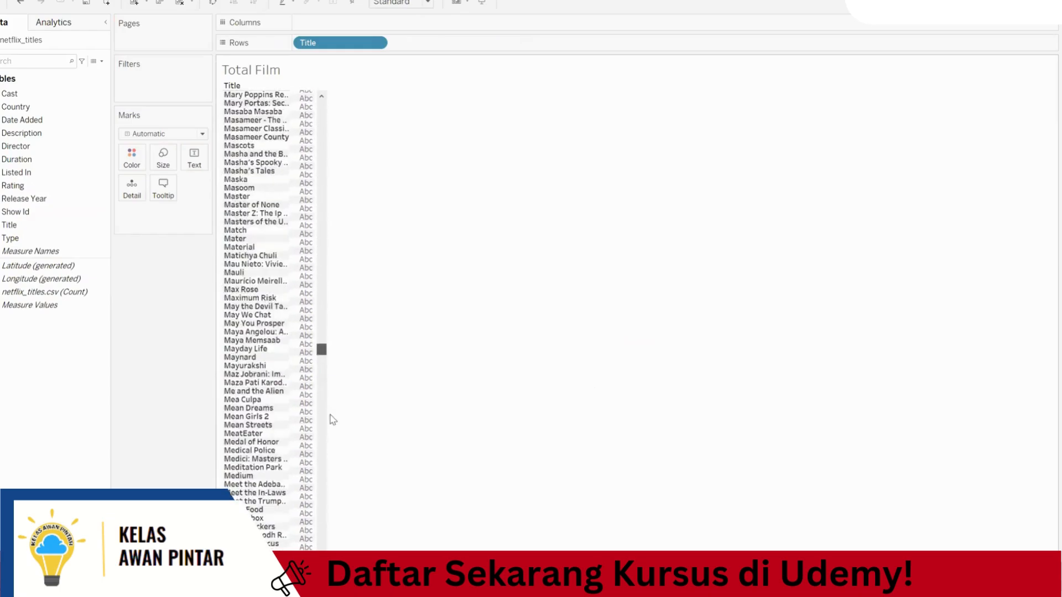
pyautogui.scroll(-10, 332, 127)
pyautogui.scroll(20, 284, 272)
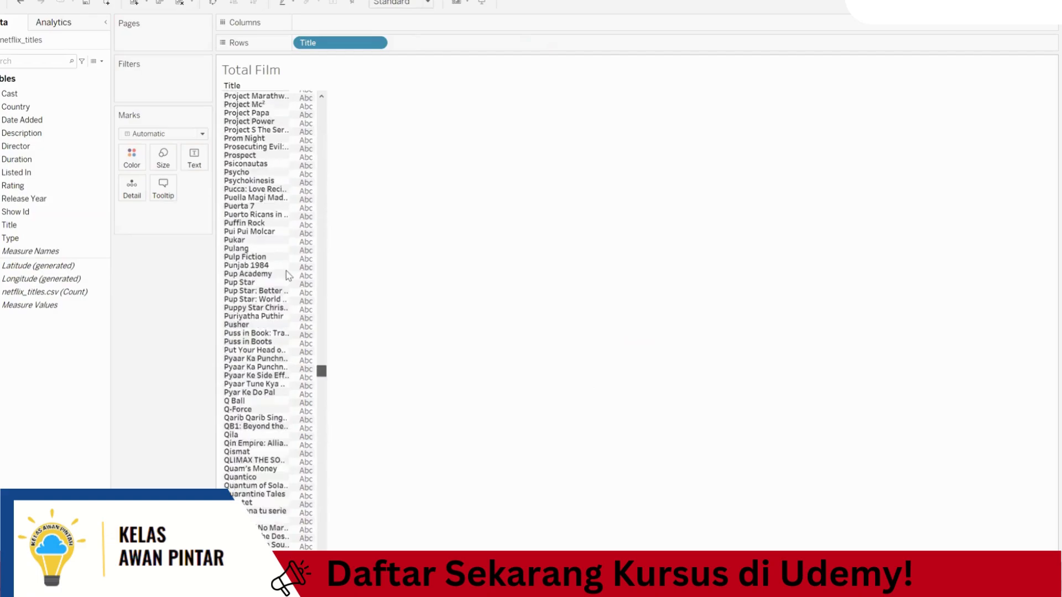
pyautogui.moveTo(287, 275); pyautogui.dragTo(322, 104)
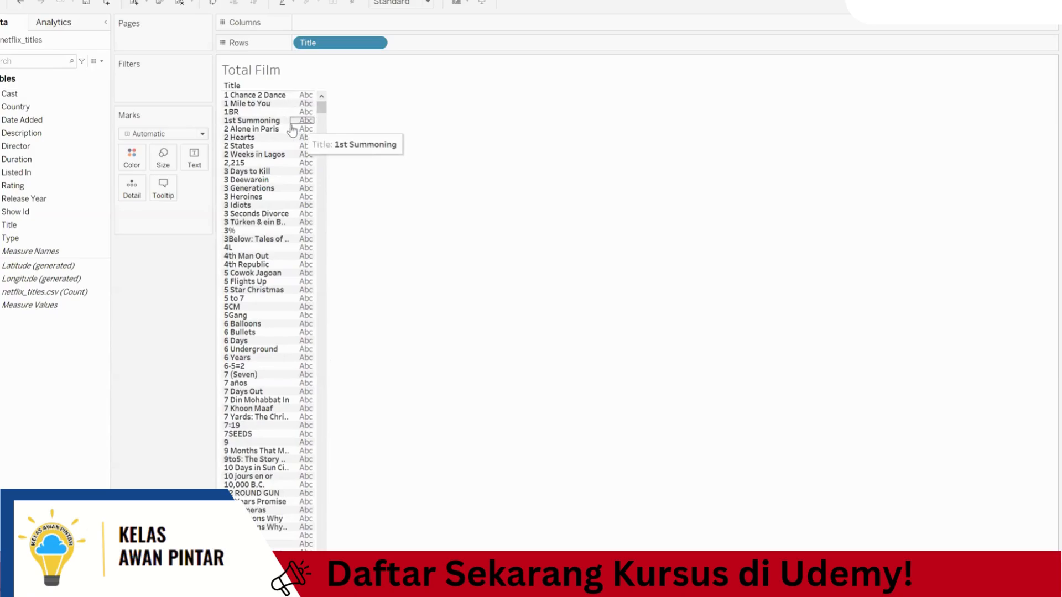
pyautogui.moveTo(321, 108)
pyautogui.mouseDown()
pyautogui.moveTo(341, 294)
pyautogui.moveTo(327, 556)
pyautogui.moveTo(318, 105)
pyautogui.mouseUp()
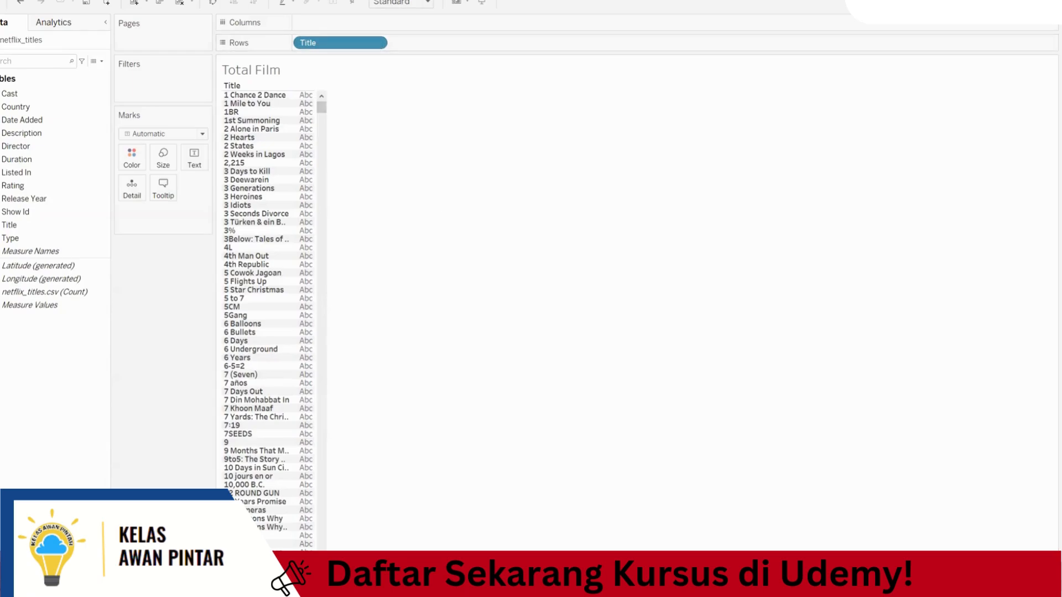
pyautogui.moveTo(394, 38); pyautogui.dragTo(382, 32)
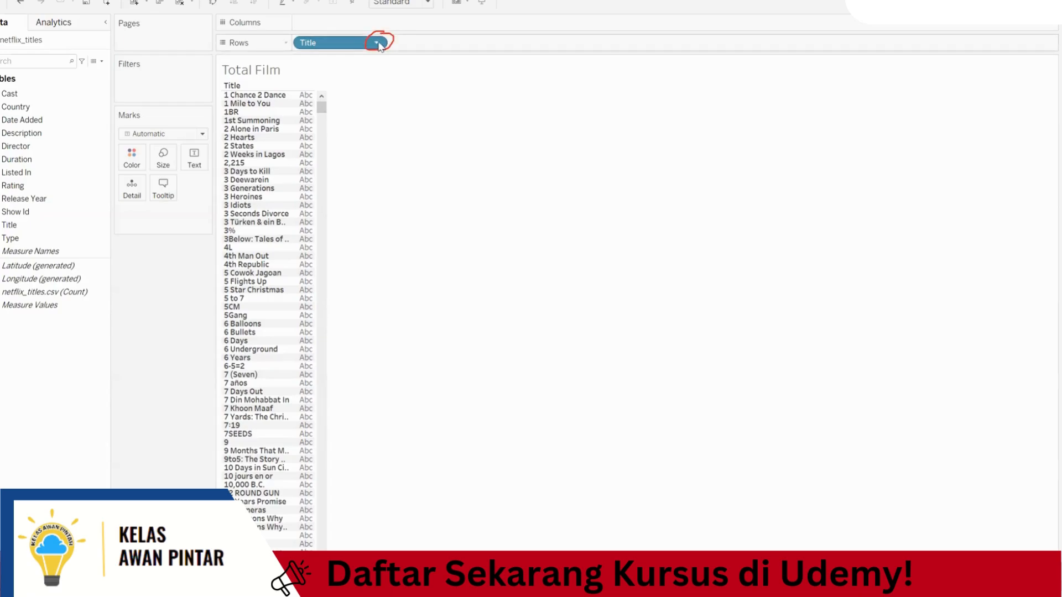
# Turn the Title field on Rows into a measure aggregated by Count.
pyautogui.click(377, 44)
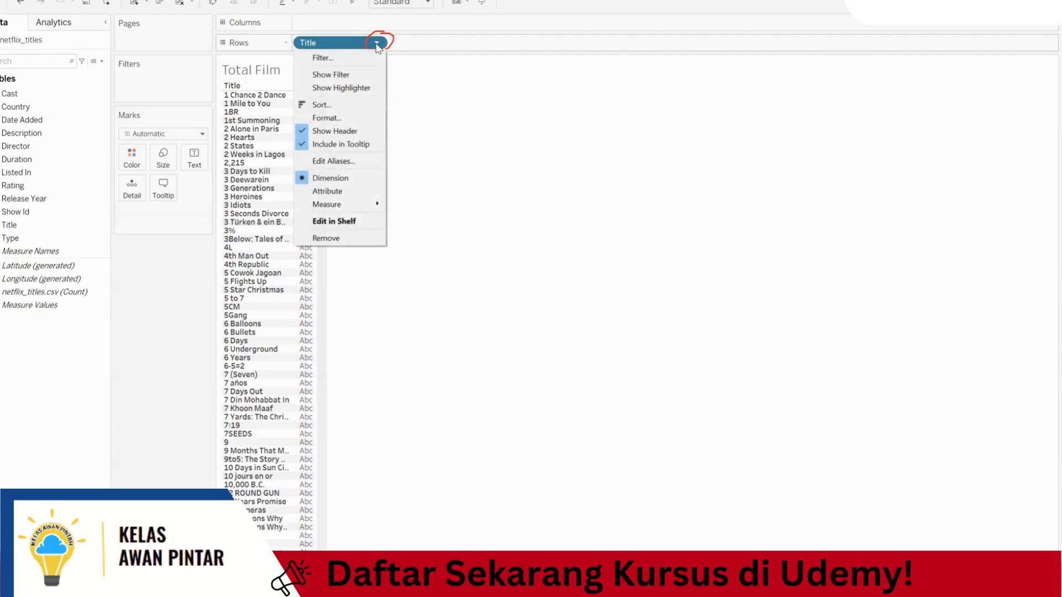
pyautogui.moveTo(346, 206)
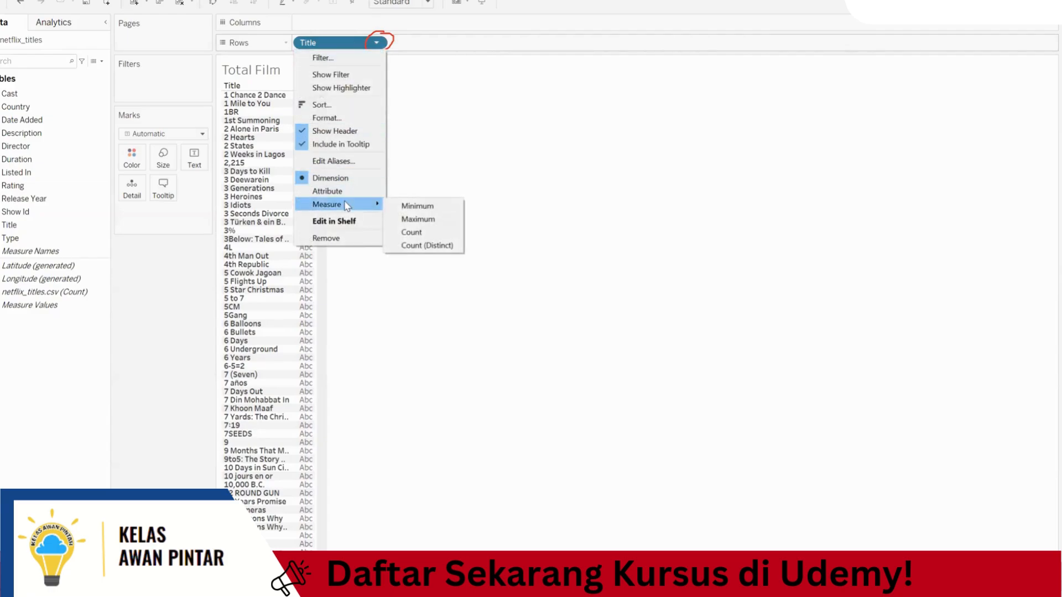
pyautogui.click(439, 242)
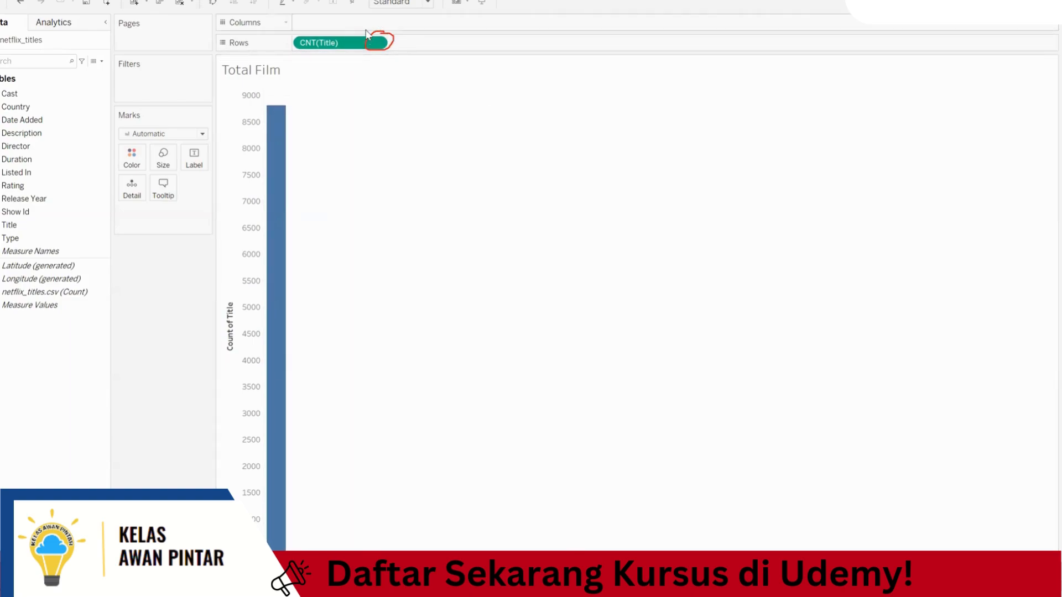
# Switch the Title measure on Rows to Count (Distinct), and set it back to Count.
pyautogui.click(376, 43)
pyautogui.moveTo(387, 161)
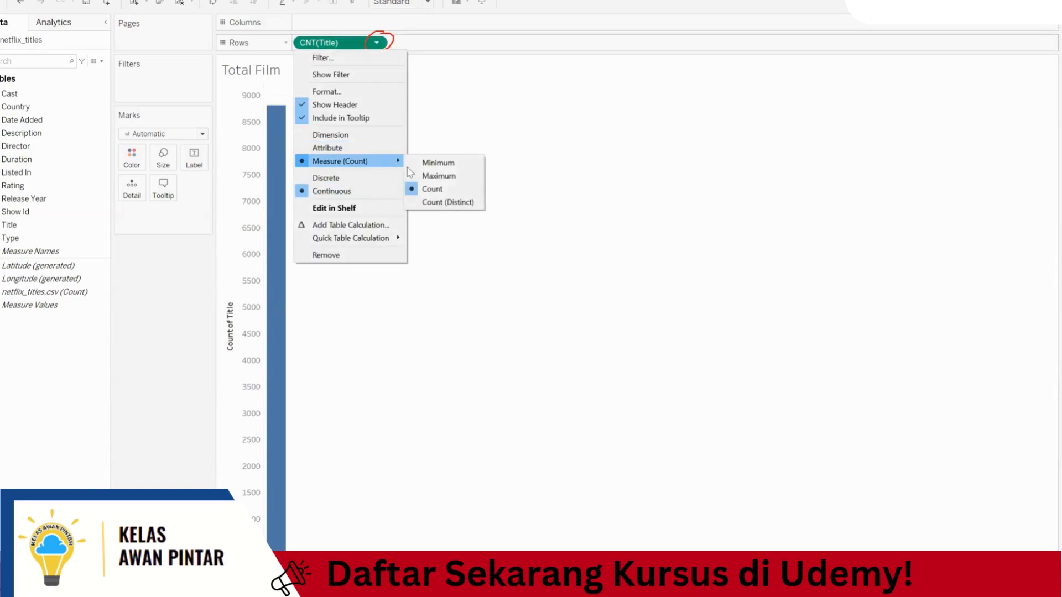
pyautogui.click(464, 203)
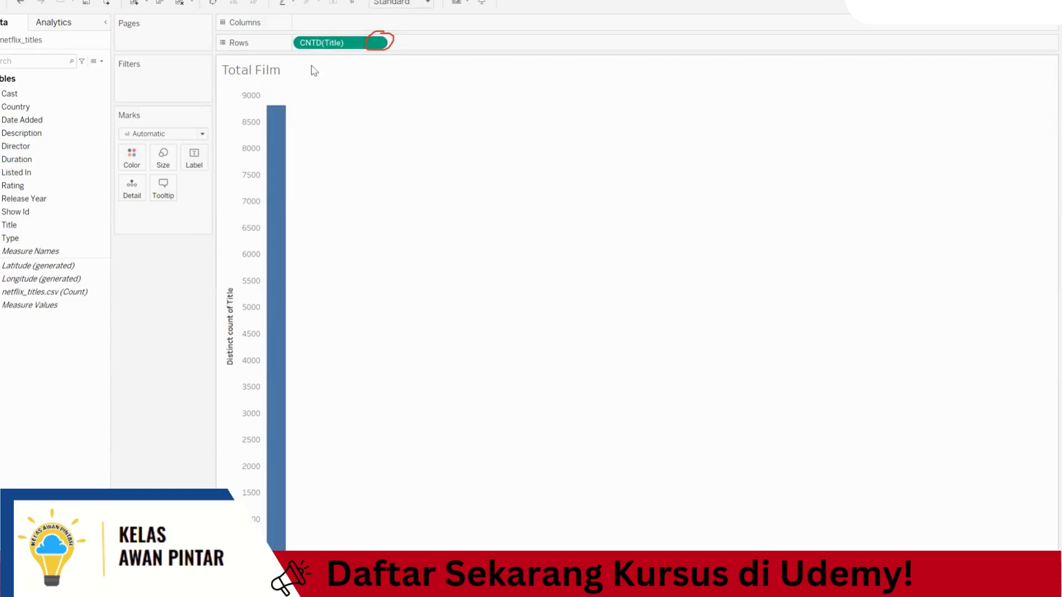
pyautogui.click(377, 43)
pyautogui.moveTo(398, 163)
pyautogui.click(454, 189)
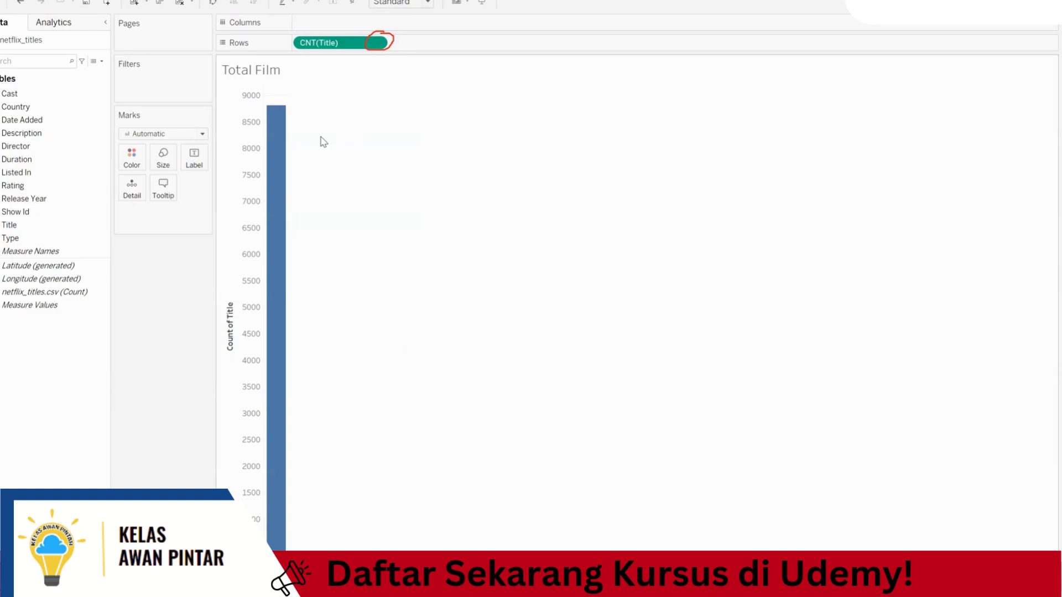
# Look through the options and formatting settings of the Title count on Rows, including the font settings for rows and columns.
pyautogui.click(377, 43)
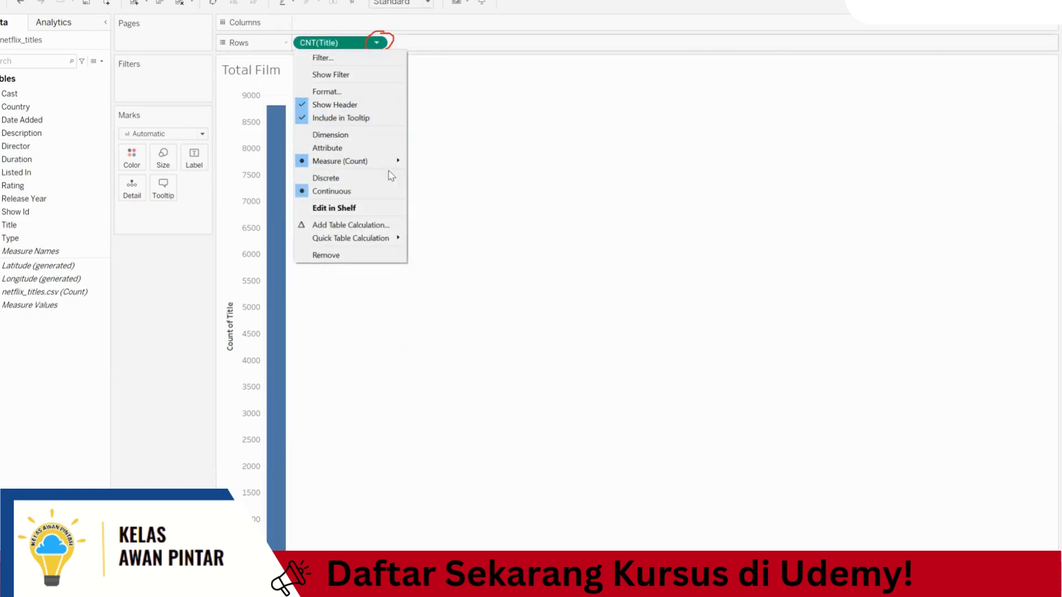
pyautogui.moveTo(386, 168)
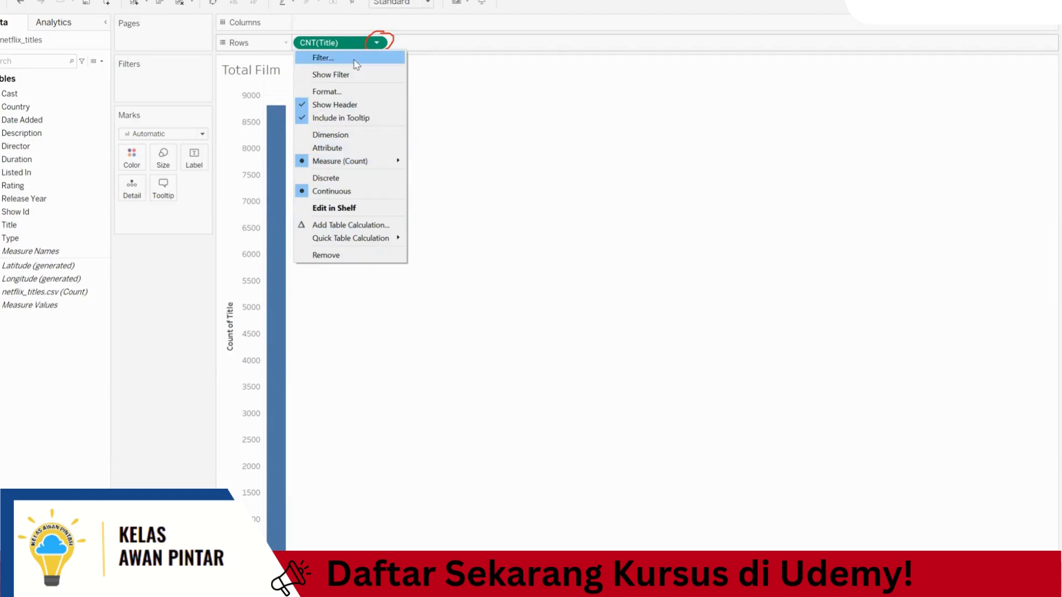
pyautogui.click(350, 90)
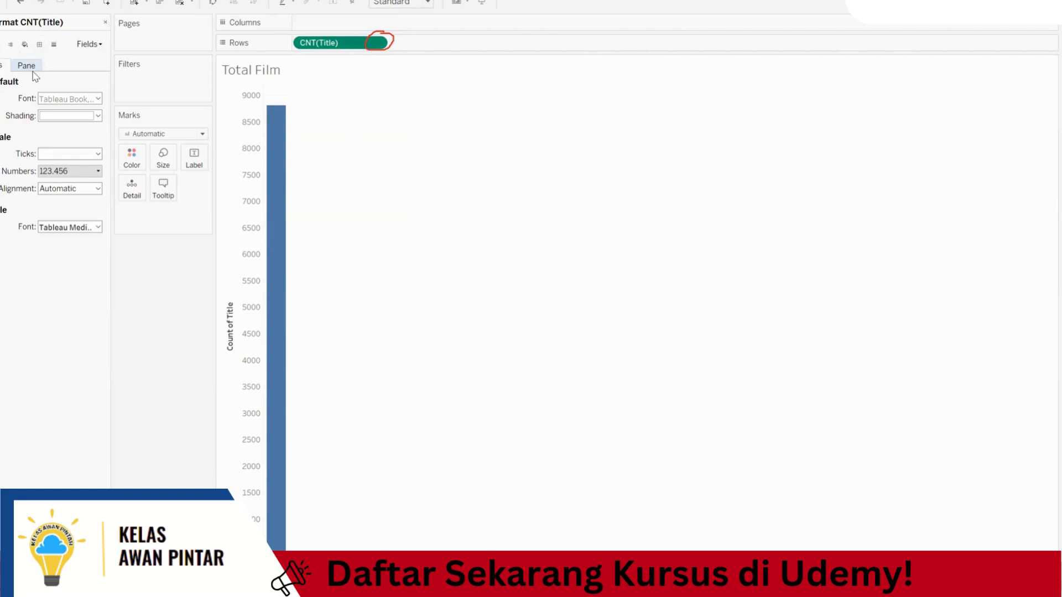
pyautogui.click(1, 48)
pyautogui.click(89, 43)
pyautogui.click(55, 65)
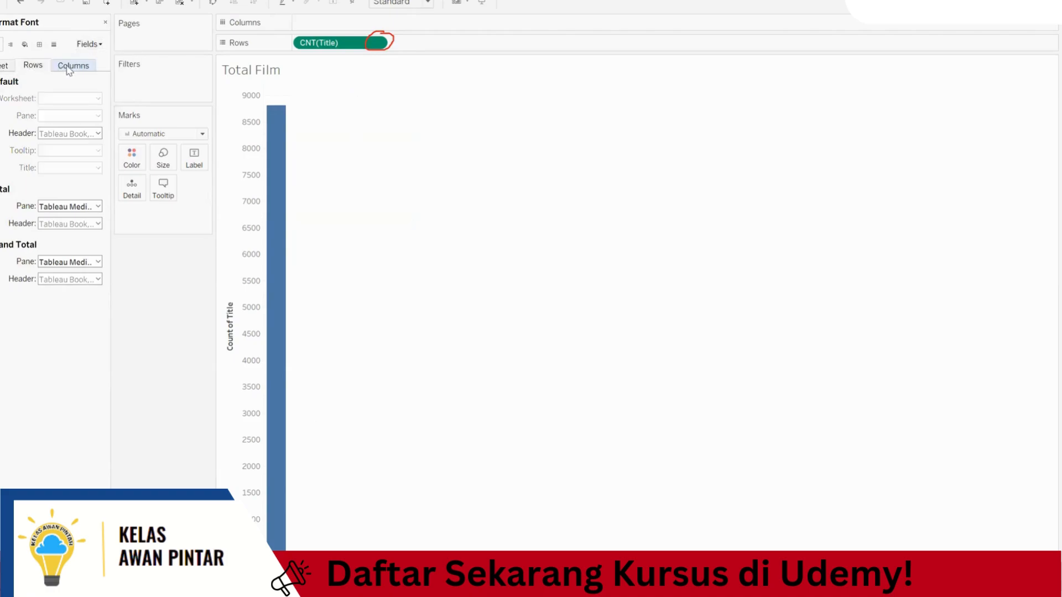
pyautogui.click(378, 44)
pyautogui.click(104, 25)
pyautogui.click(104, 25)
# Add a Difference From table calculation to the Title count, leaving it computed using Table (across).
pyautogui.click(375, 44)
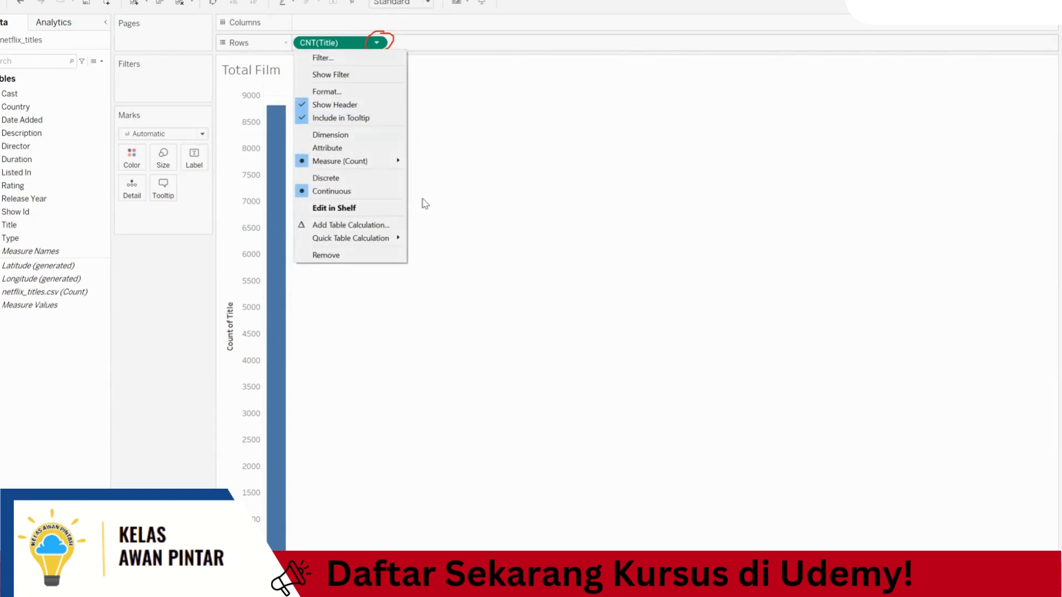
pyautogui.click(356, 238)
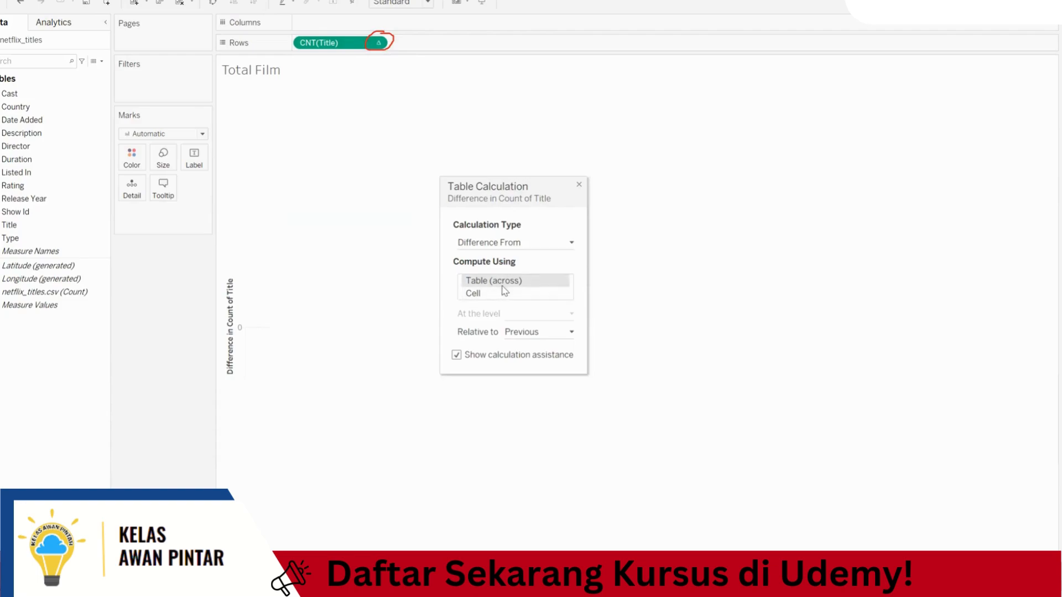
pyautogui.click(532, 245)
pyautogui.click(627, 266)
pyautogui.click(580, 184)
# Take the Title count off Rows and place the Title field back there with all of its members.
pyautogui.moveTo(357, 44); pyautogui.dragTo(155, 332)
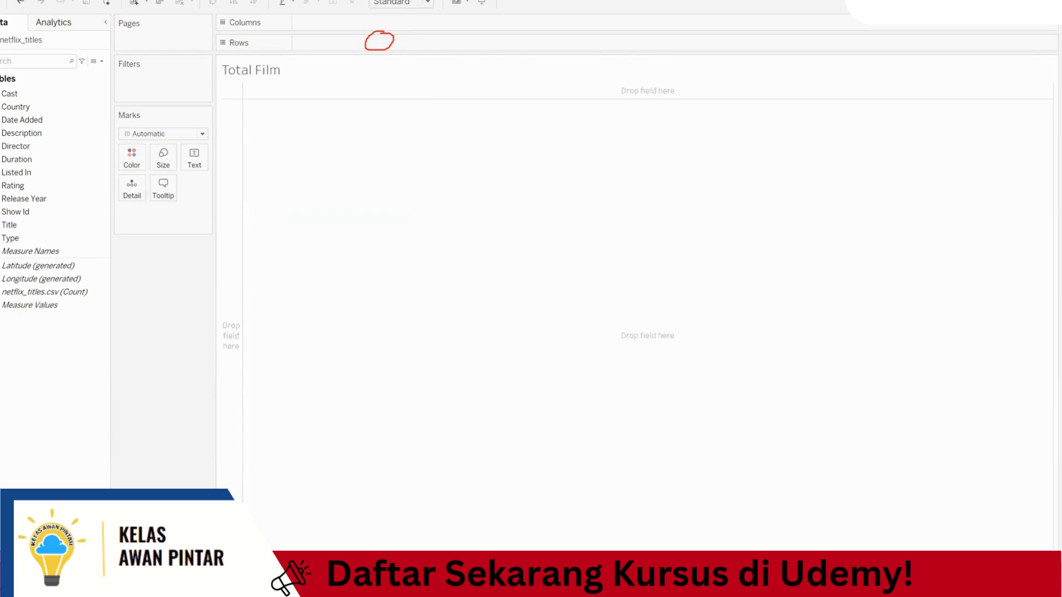
pyautogui.click(27, 226)
pyautogui.moveTo(29, 230); pyautogui.dragTo(323, 42)
pyautogui.moveTo(229, 77); pyautogui.dragTo(335, 47)
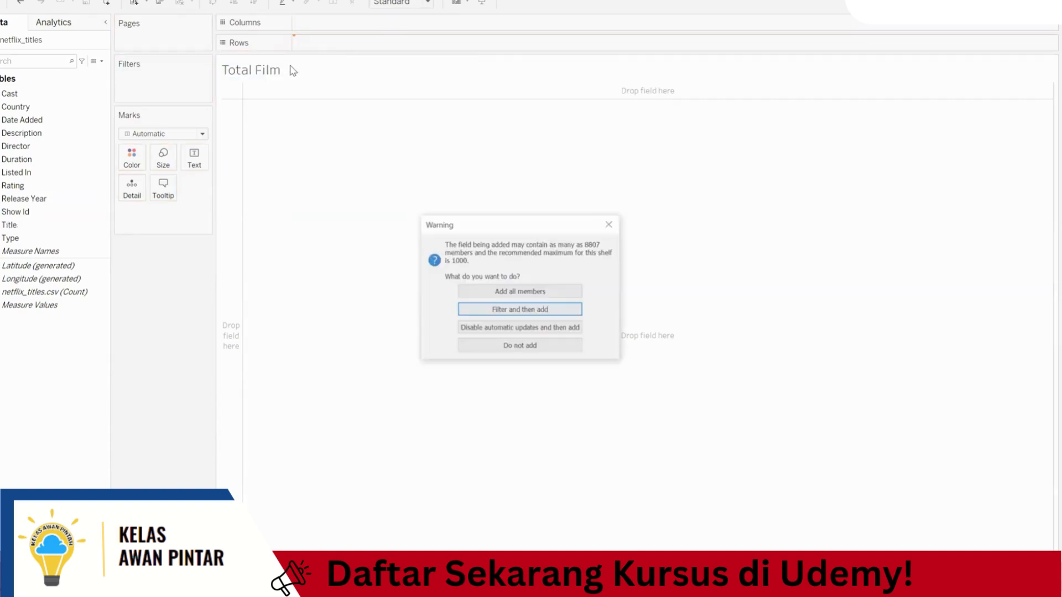
pyautogui.click(520, 291)
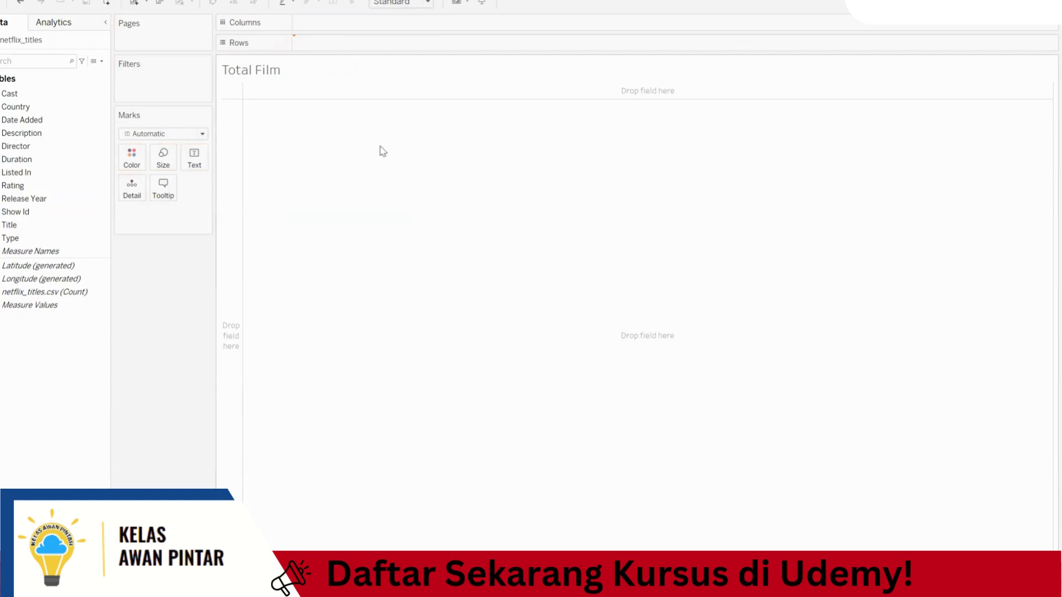
# Look at the measure options and the formatting settings of the Title field on Rows.
pyautogui.click(377, 43)
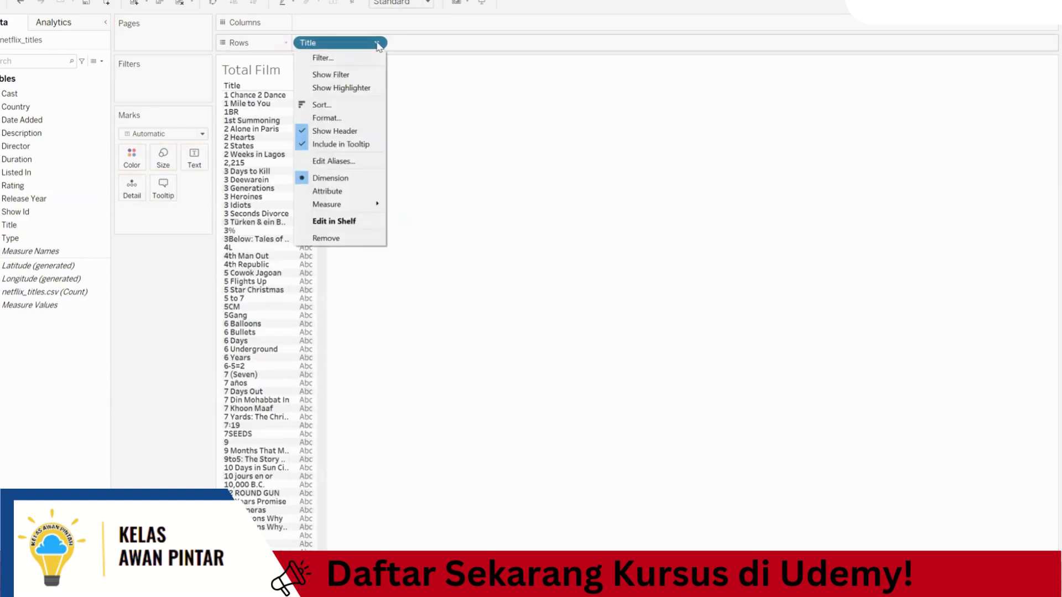
pyautogui.moveTo(362, 206)
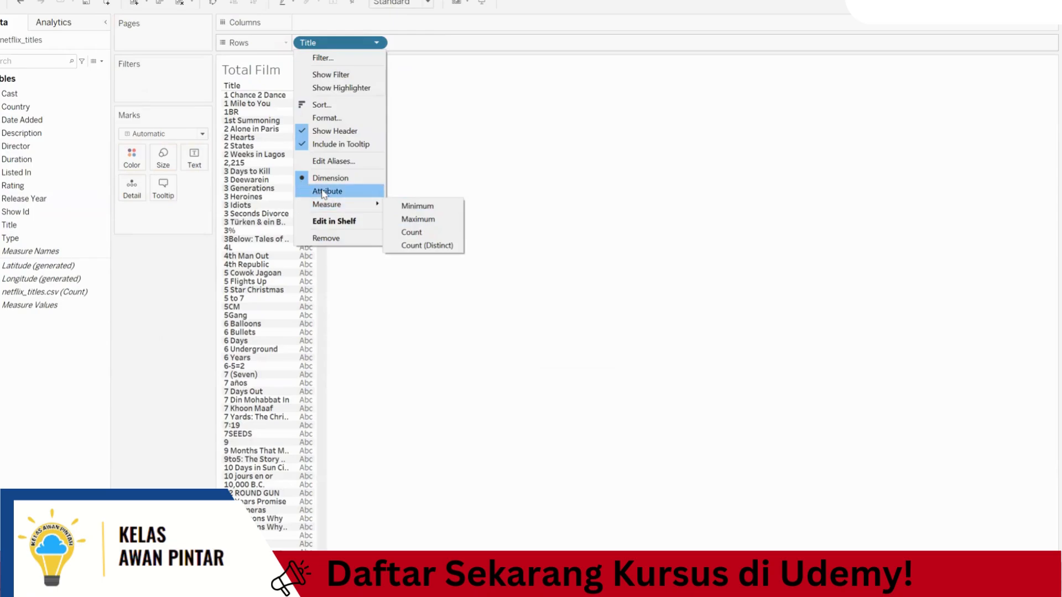
pyautogui.click(327, 118)
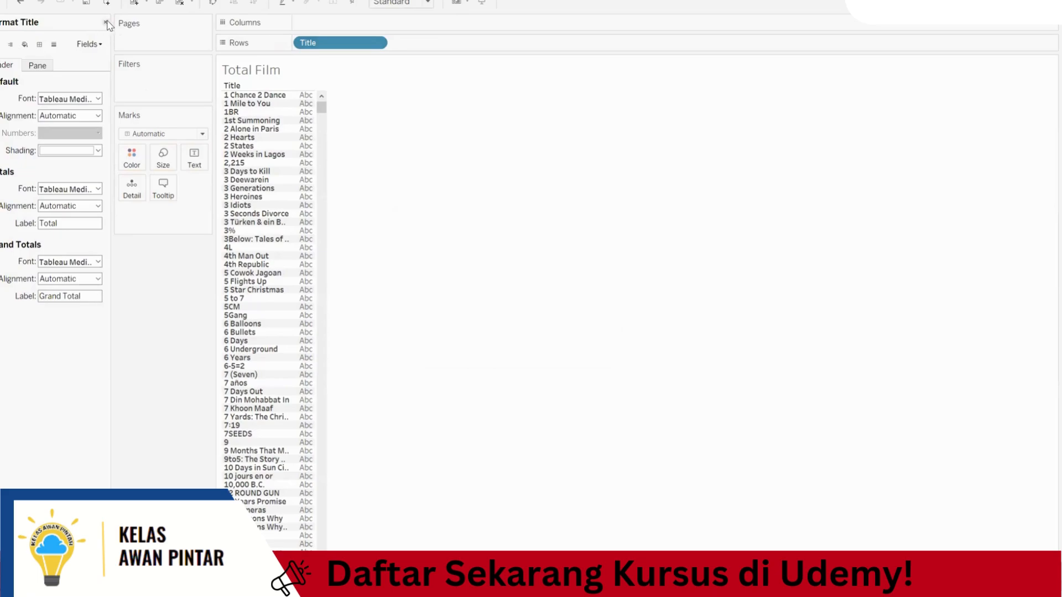
pyautogui.click(106, 22)
# Show a filter for the Title field and check the analytics available for the sheet.
pyautogui.click(377, 43)
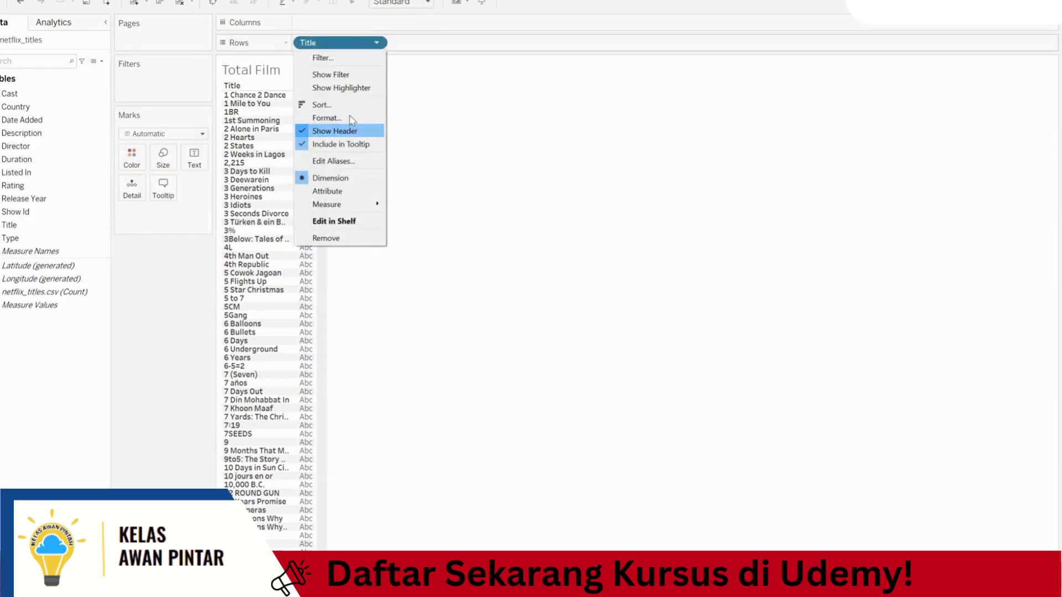
pyautogui.click(353, 76)
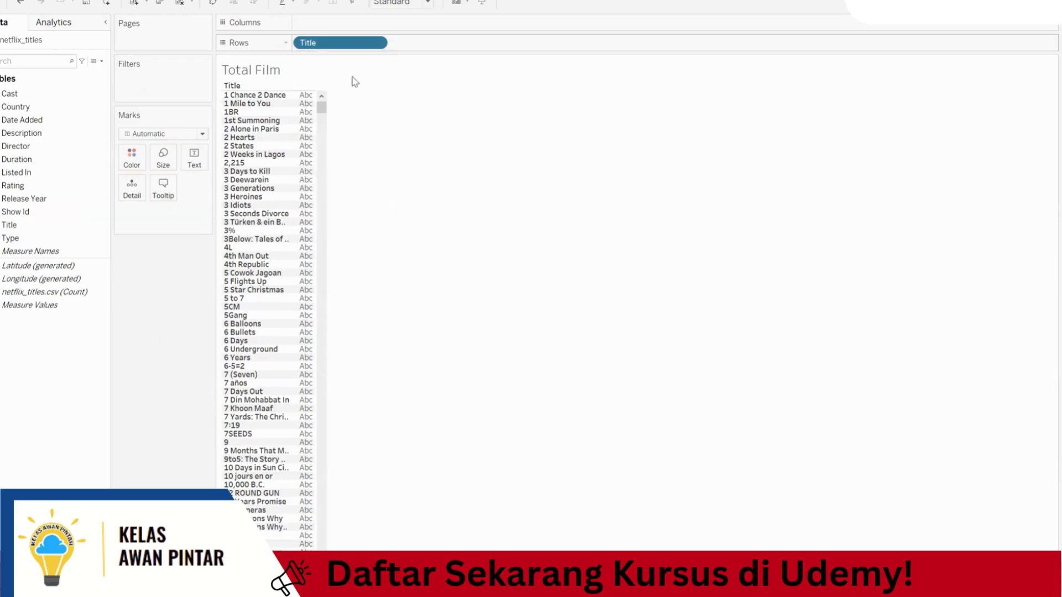
pyautogui.click(377, 44)
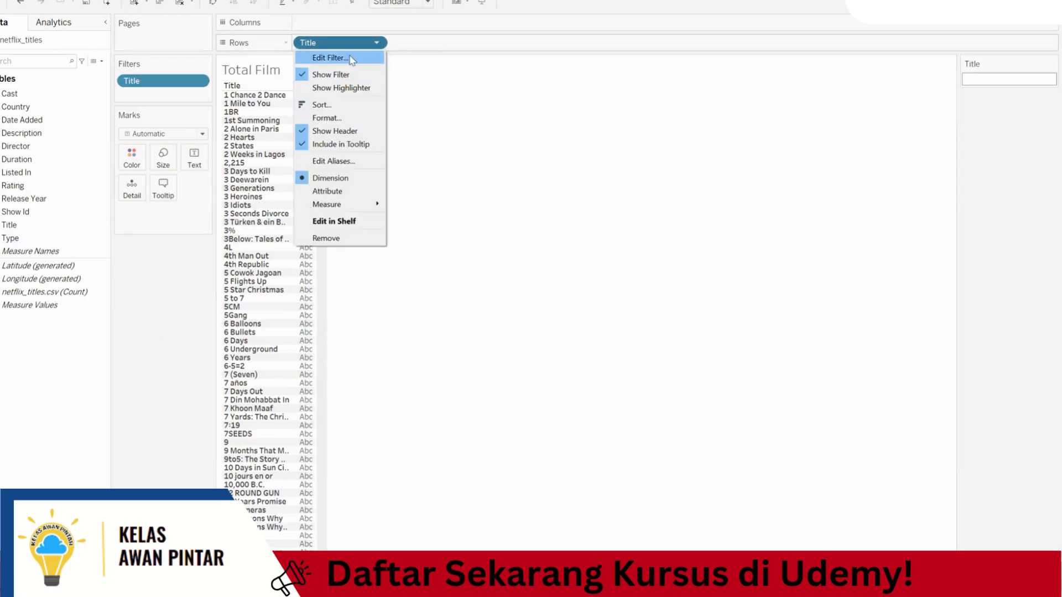
pyautogui.click(76, 23)
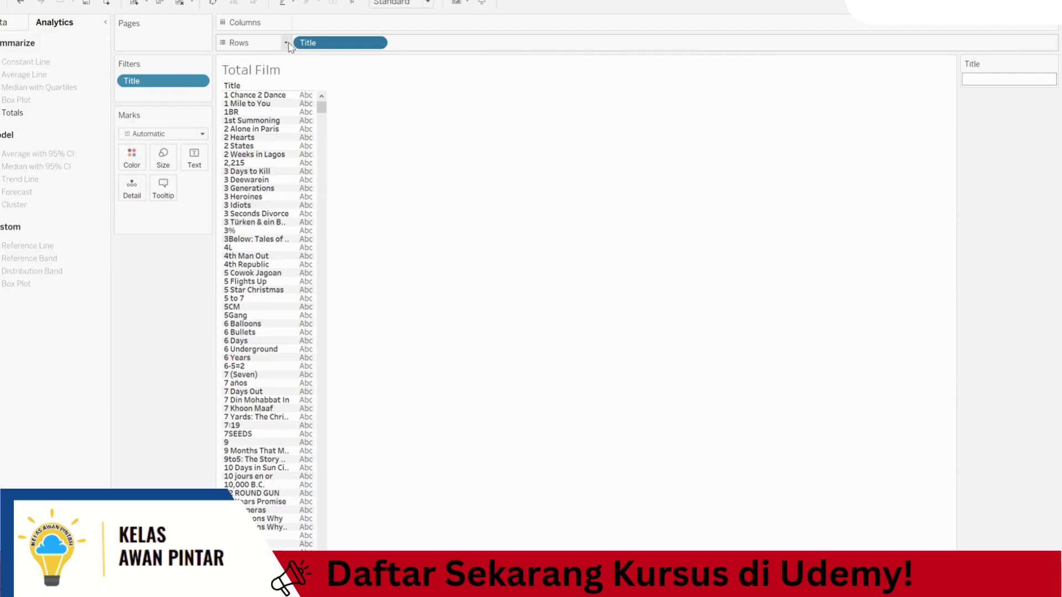
# Aggregate the Title field on Rows by Count and return to the list of data fields.
pyautogui.click(377, 45)
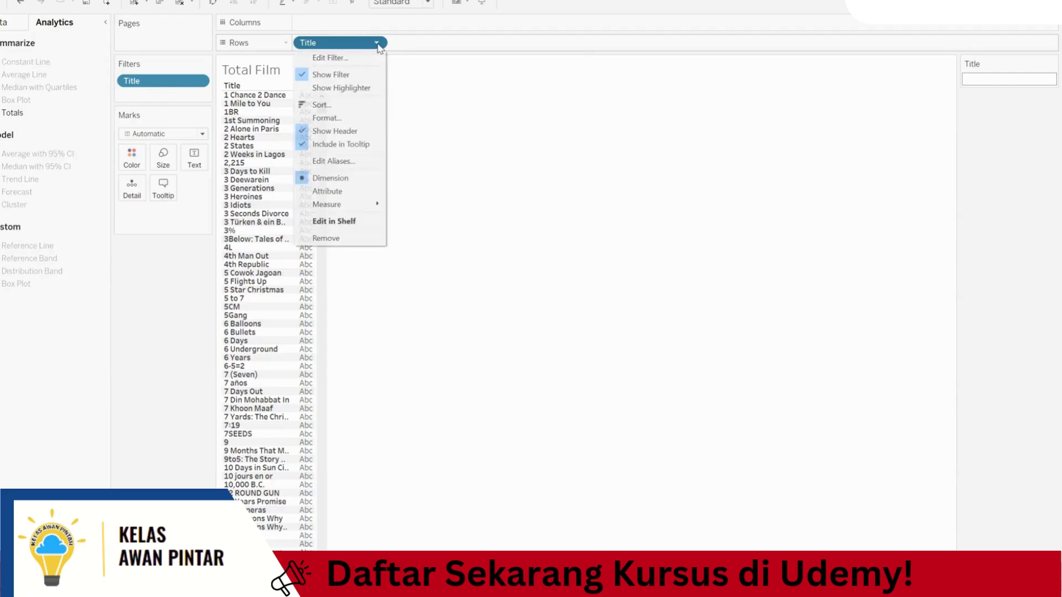
pyautogui.moveTo(354, 204)
pyautogui.click(438, 231)
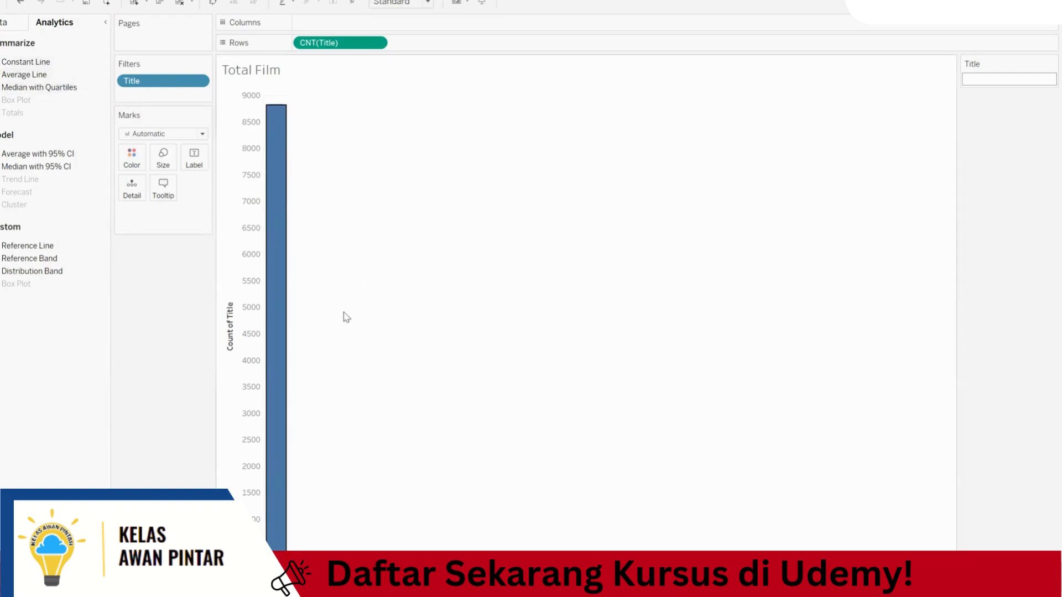
pyautogui.click(6, 25)
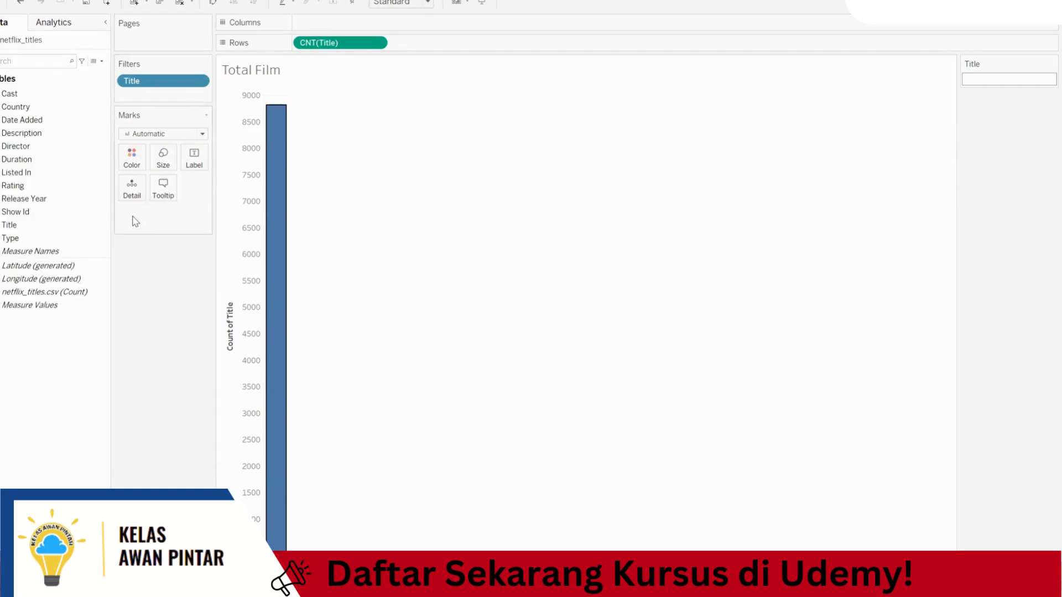
# Place Title on Columns, aggregate it by Count as well, and inspect the resulting mark.
pyautogui.moveTo(94, 225); pyautogui.dragTo(355, 26)
pyautogui.click(377, 24)
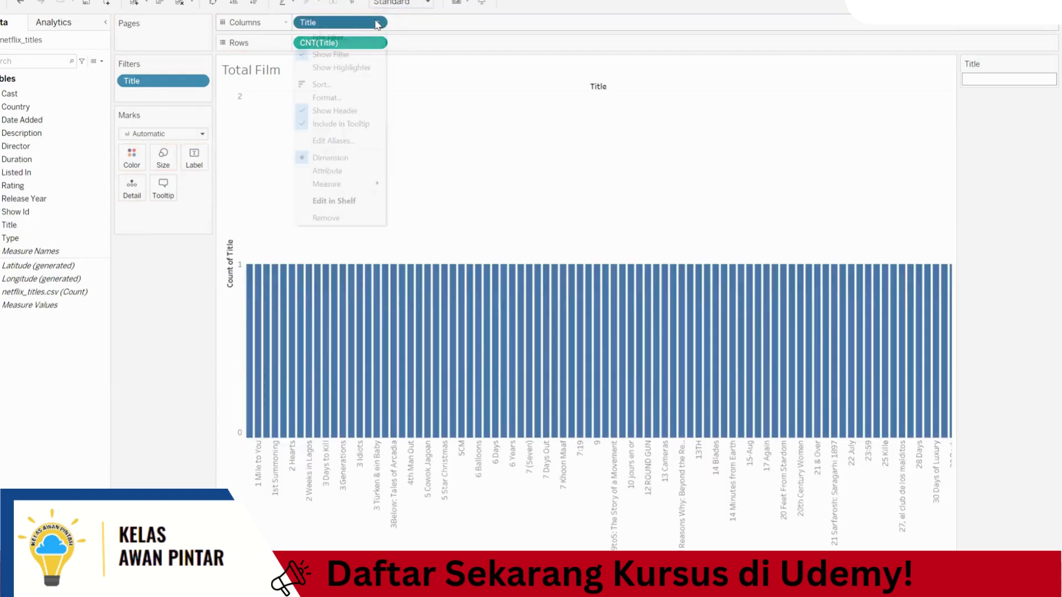
pyautogui.moveTo(353, 184)
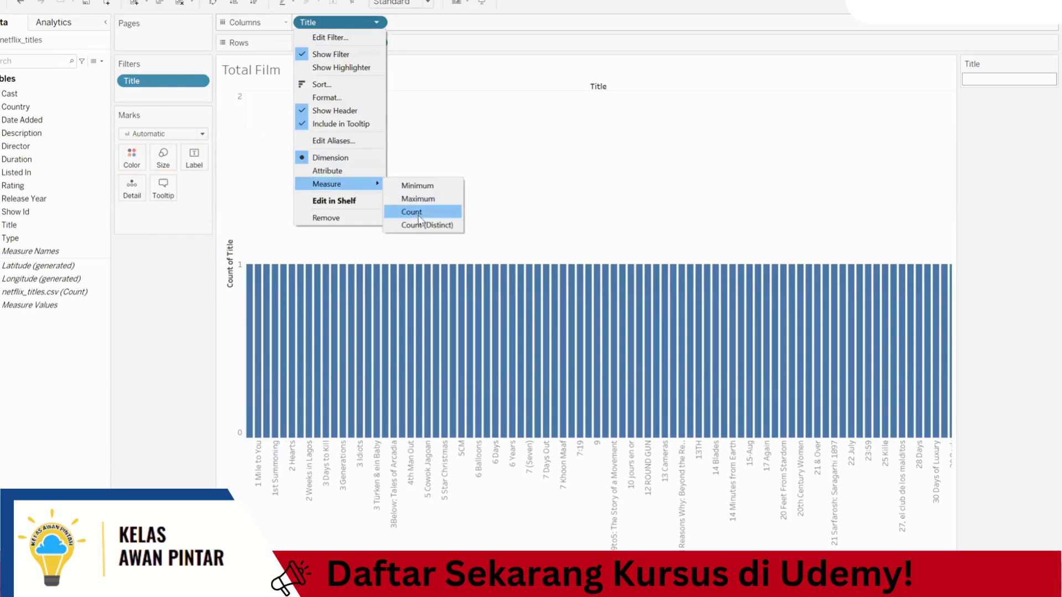
pyautogui.click(418, 216)
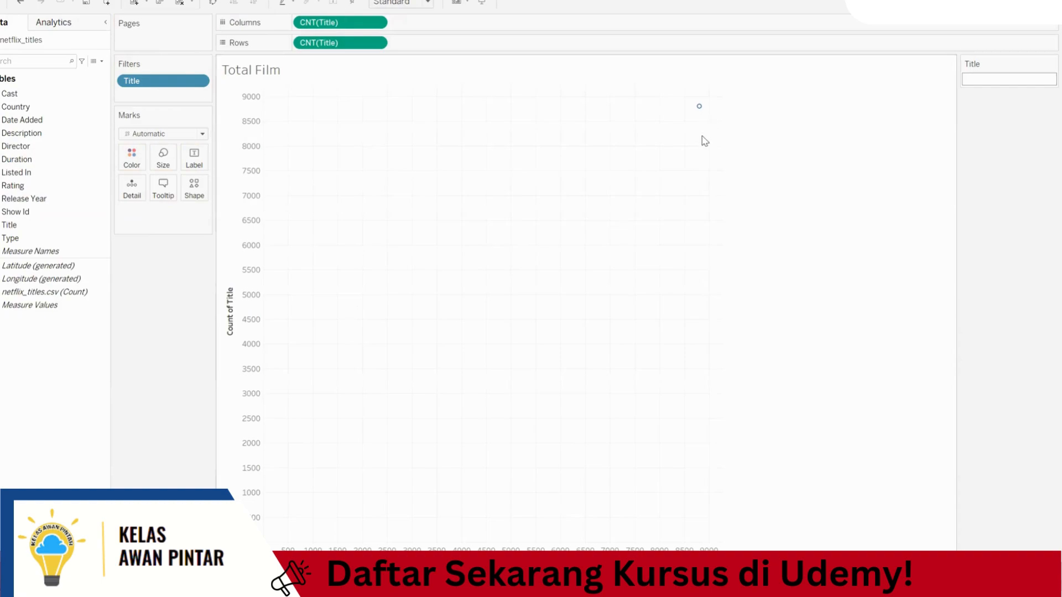
pyautogui.moveTo(701, 108)
# Clear the Title counts from Rows and Columns and remove the Title filter from the sheet.
pyautogui.moveTo(306, 43); pyautogui.dragTo(194, 161)
pyautogui.moveTo(317, 23); pyautogui.dragTo(158, 257)
pyautogui.moveTo(160, 214); pyautogui.dragTo(165, 269)
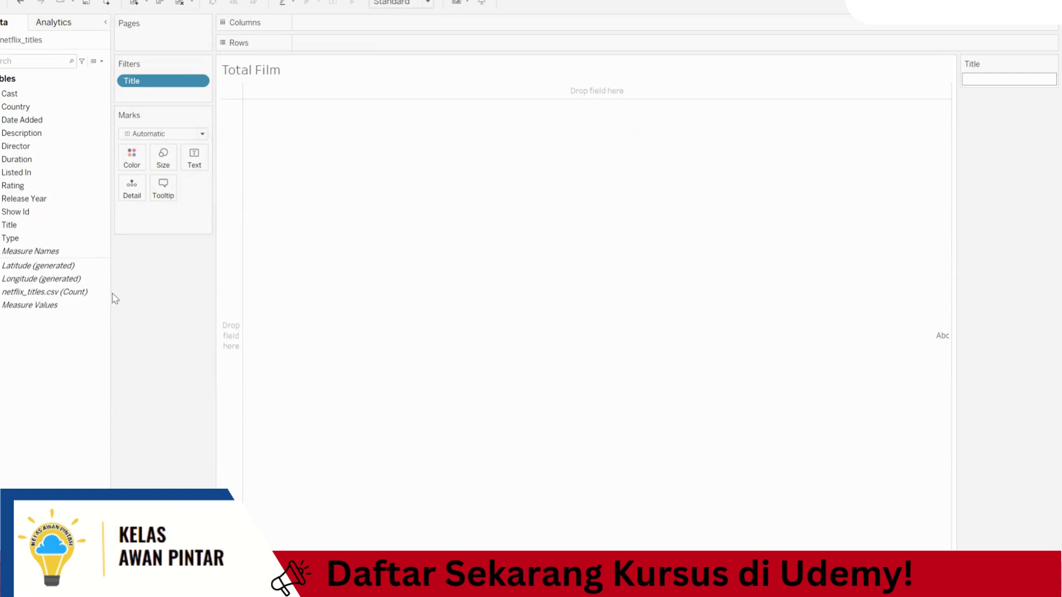
pyautogui.click(18, 227)
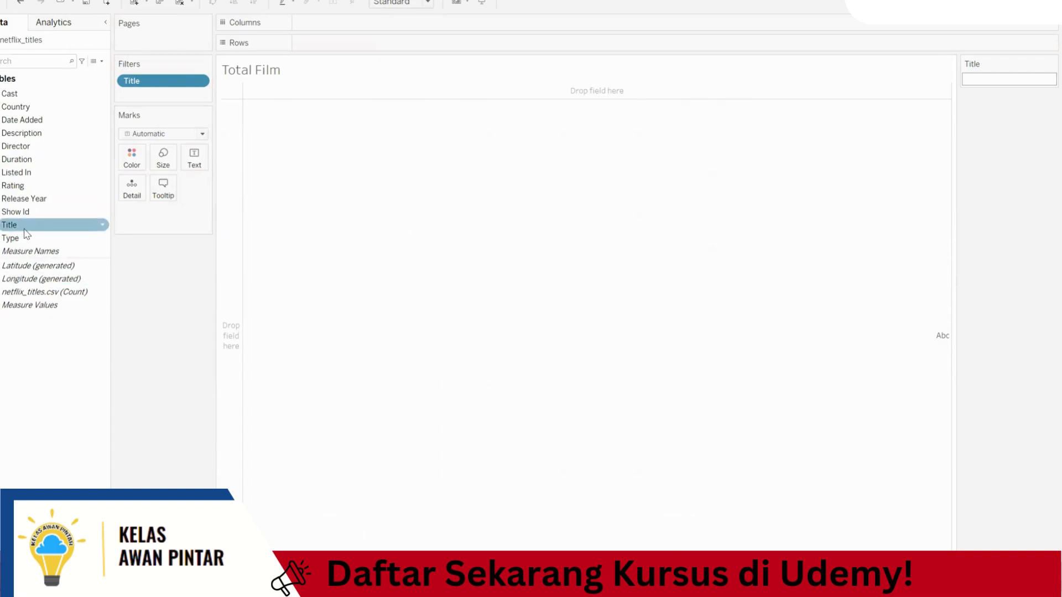
pyautogui.moveTo(25, 233); pyautogui.dragTo(543, 184)
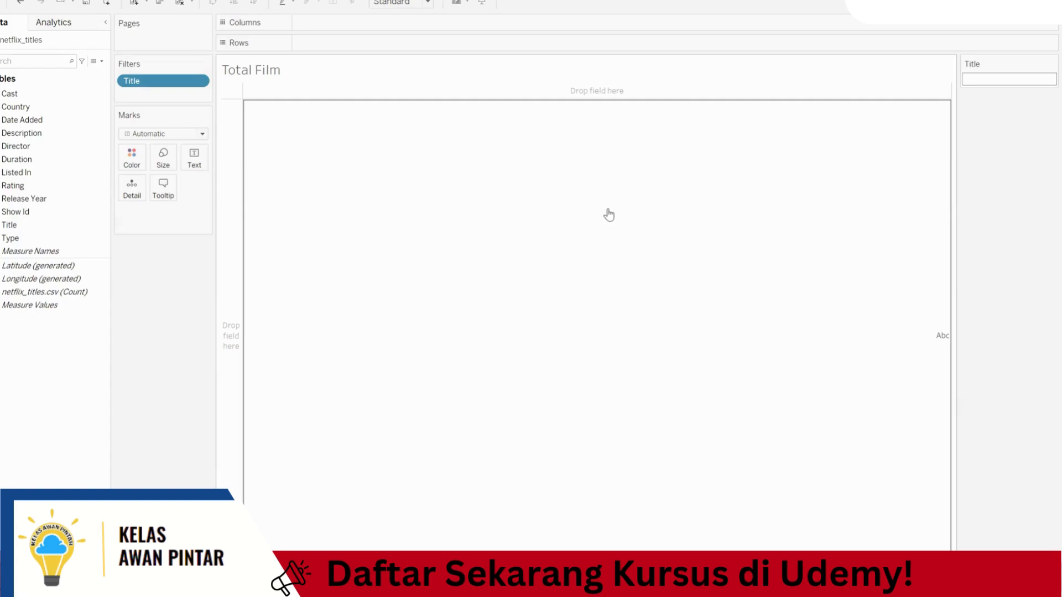
pyautogui.moveTo(174, 82); pyautogui.dragTo(111, 266)
# Place the Listed In field on Rows and look through its genre values from beginning to end.
pyautogui.click(78, 173)
pyautogui.doubleClick(78, 173)
pyautogui.moveTo(326, 130); pyautogui.dragTo(330, 484)
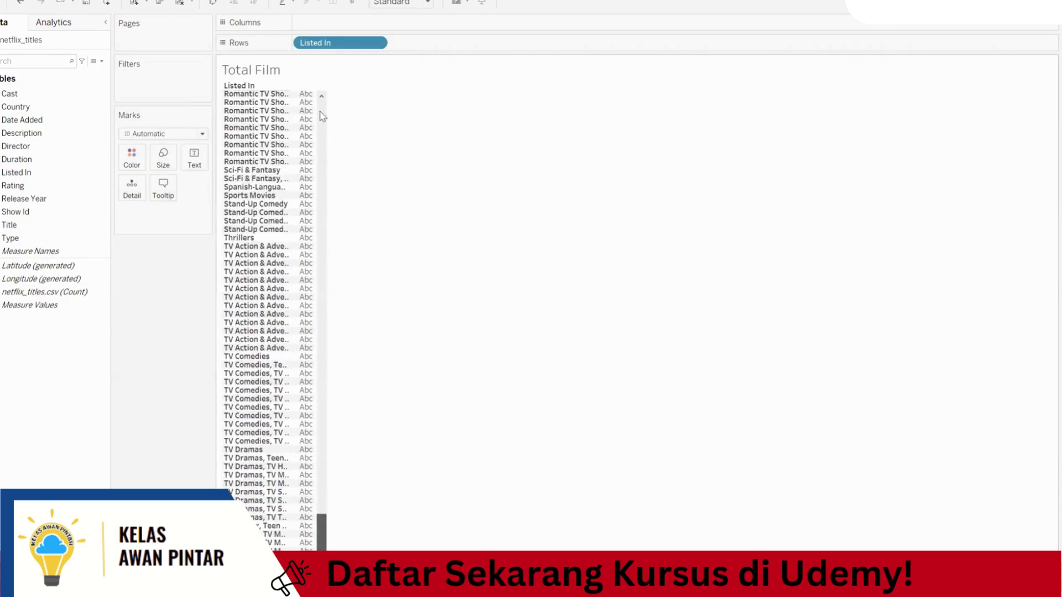
pyautogui.moveTo(323, 116); pyautogui.dragTo(316, 90)
pyautogui.click(260, 98)
pyautogui.click(349, 93)
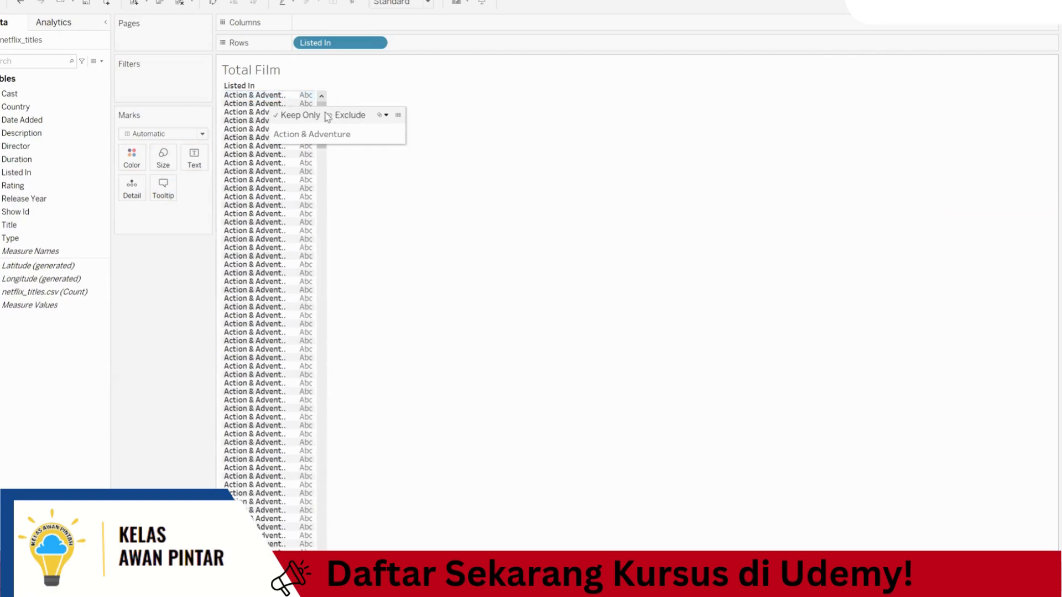
pyautogui.scroll(-5, 326, 237)
pyautogui.moveTo(324, 233); pyautogui.dragTo(326, 543)
# Remove the Listed In field from Rows and place it on Rows again.
pyautogui.moveTo(330, 44); pyautogui.dragTo(197, 197)
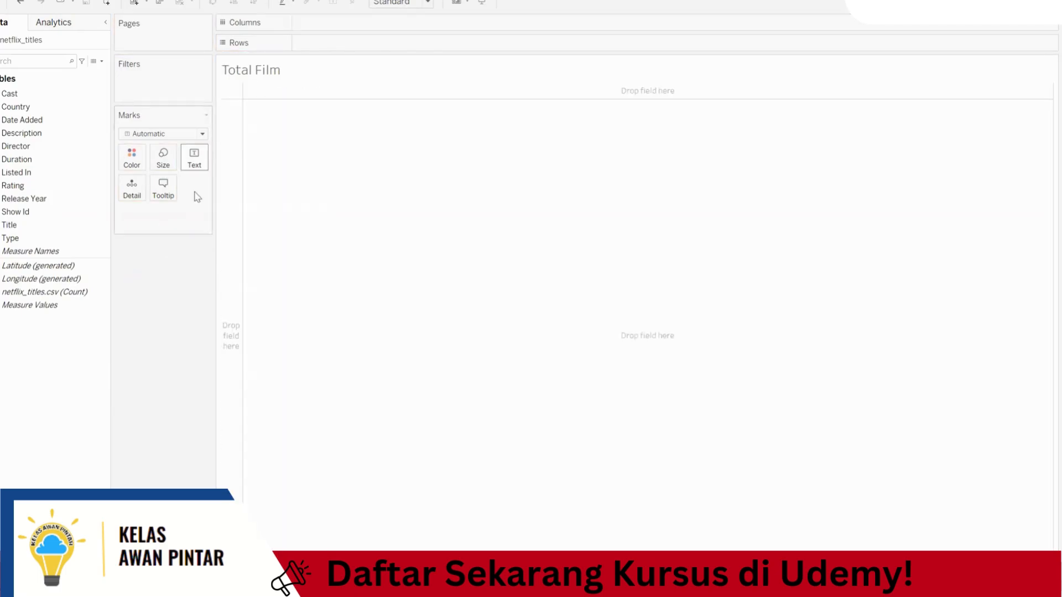
pyautogui.click(22, 175)
pyautogui.moveTo(30, 178); pyautogui.dragTo(379, 36)
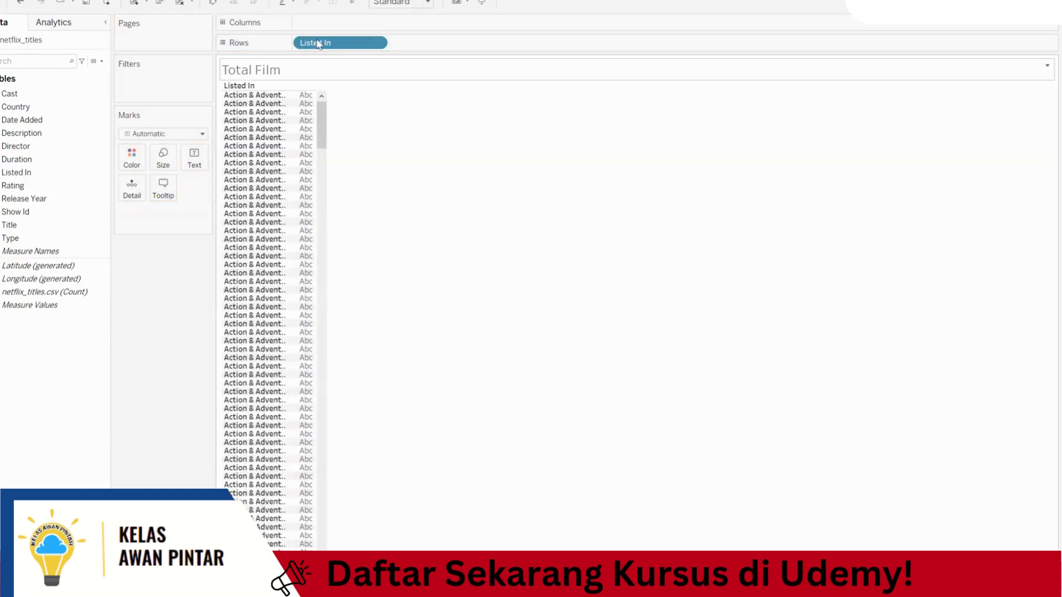
# Add the Rating field to Rows after Listed In and inspect the ratings under the Action & Adventure genre.
pyautogui.moveTo(321, 126); pyautogui.dragTo(354, 94)
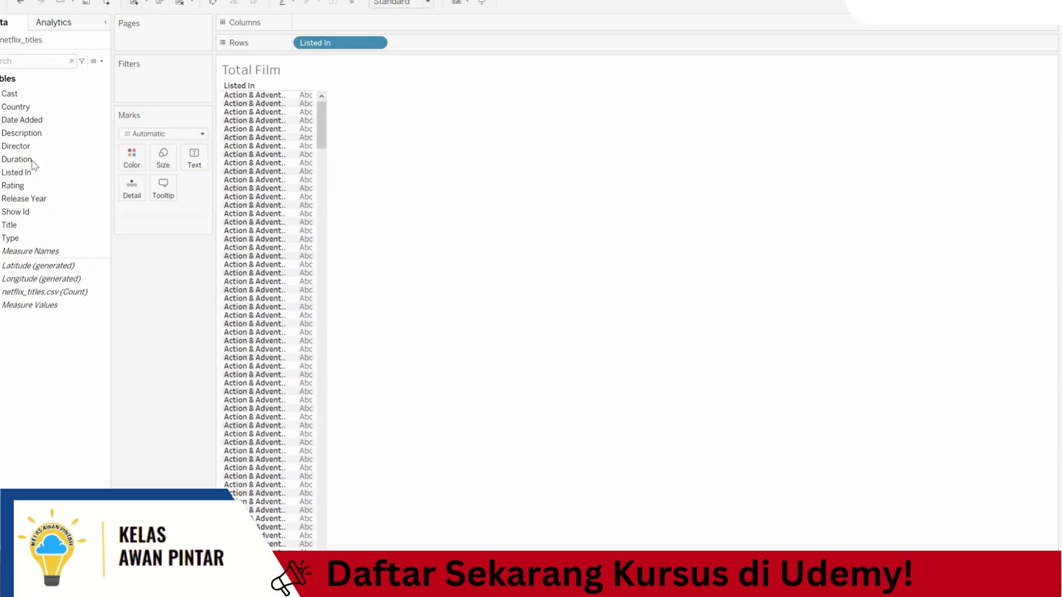
pyautogui.click(25, 186)
pyautogui.moveTo(26, 191); pyautogui.dragTo(493, 214)
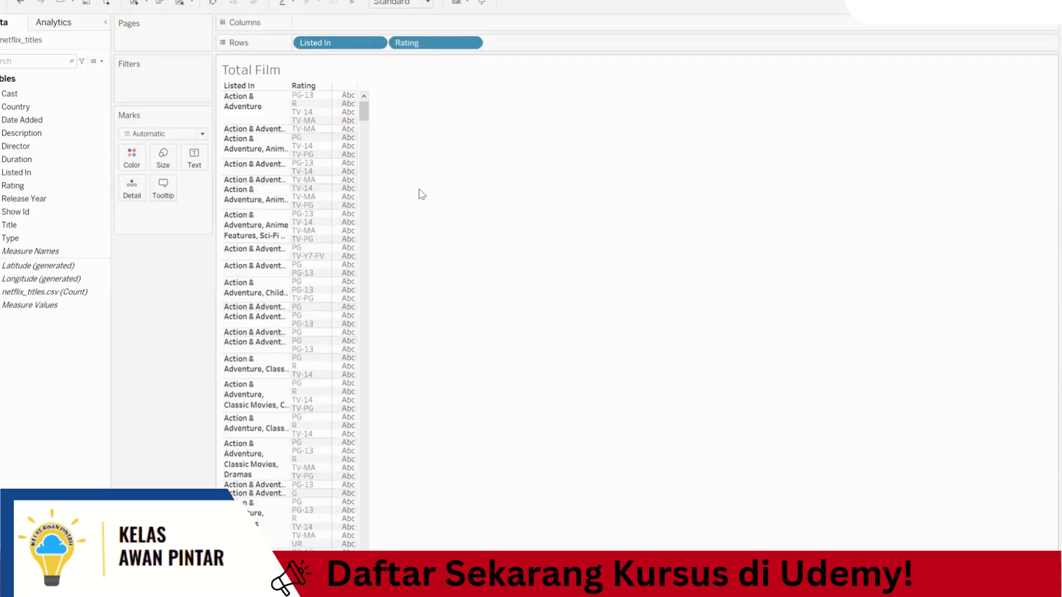
pyautogui.click(249, 106)
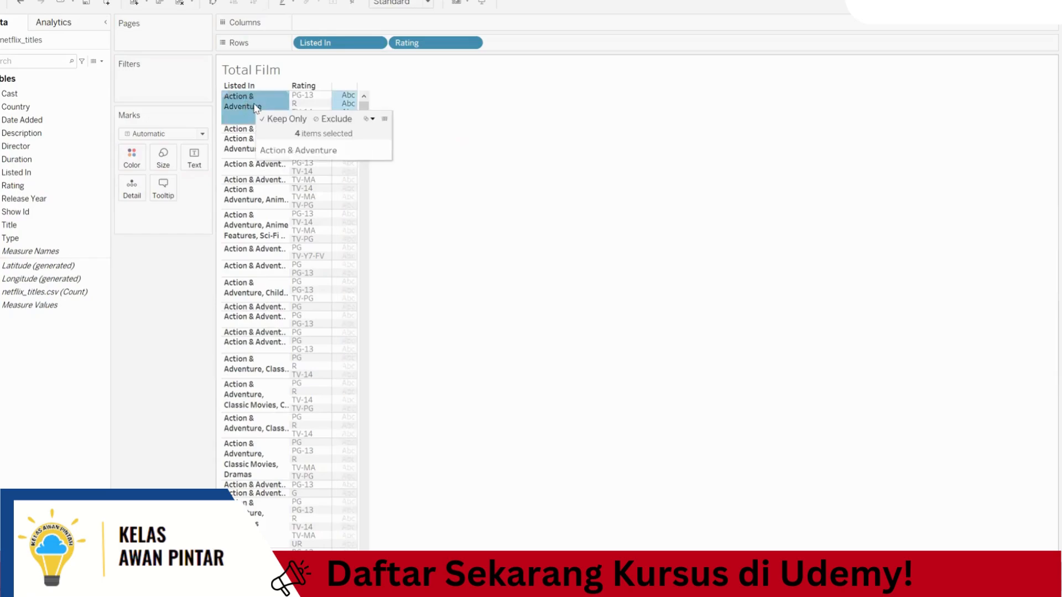
pyautogui.click(304, 96)
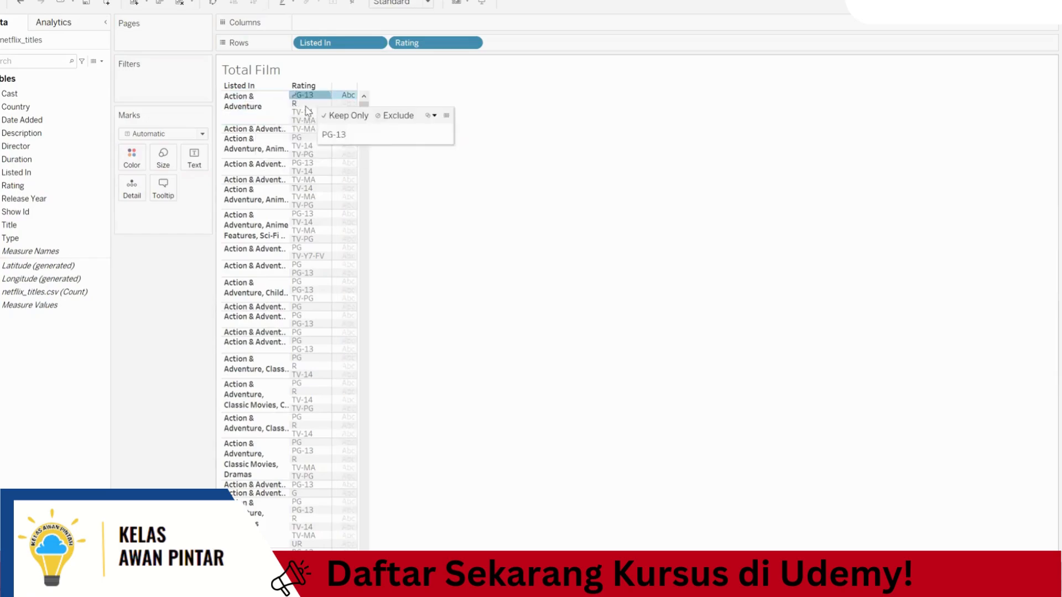
pyautogui.click(310, 102)
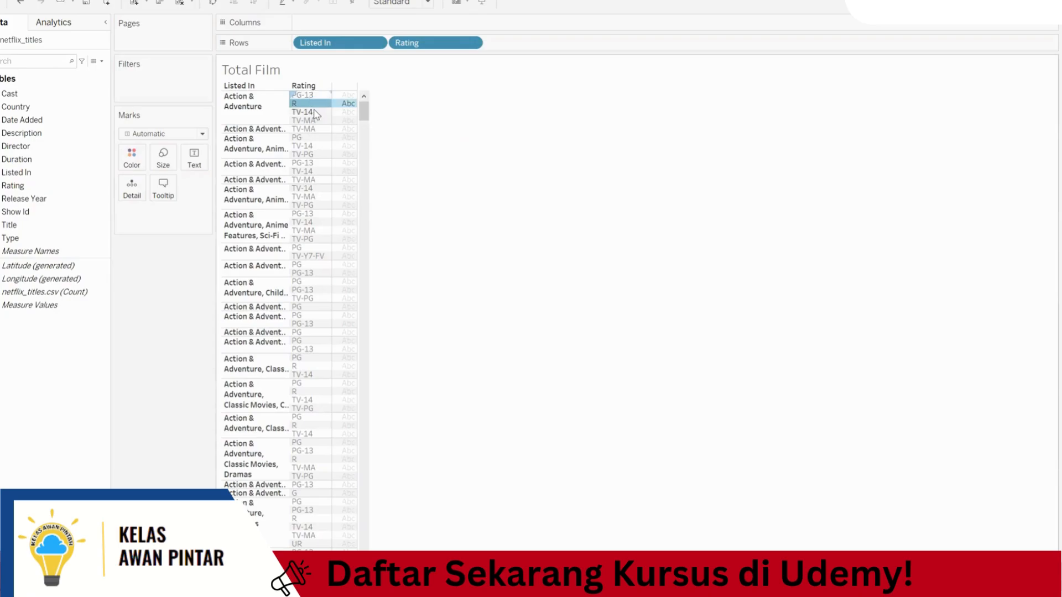
pyautogui.click(316, 115)
pyautogui.click(331, 120)
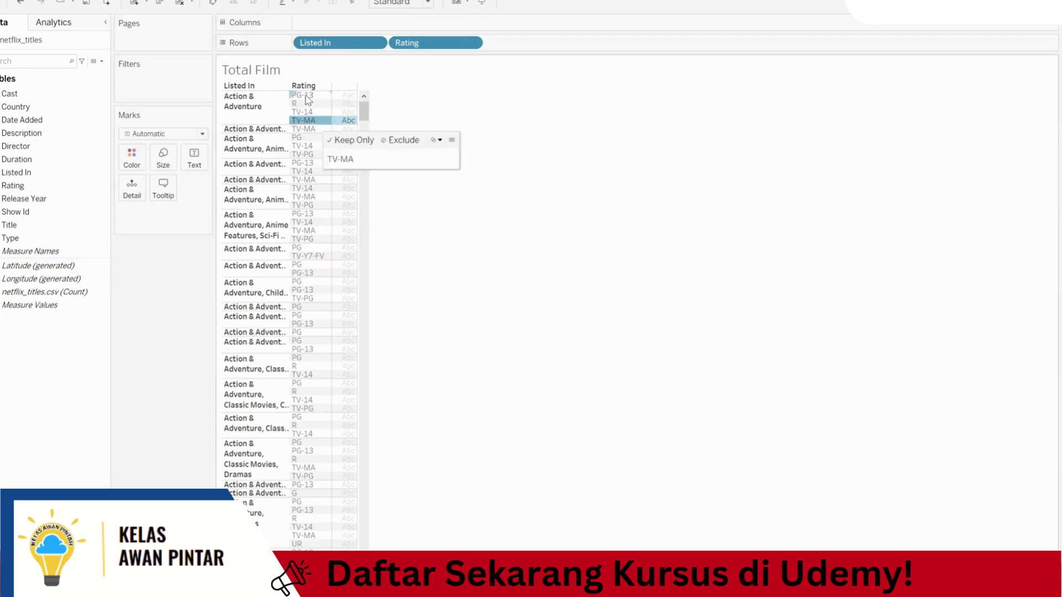
pyautogui.moveTo(364, 110); pyautogui.dragTo(387, 93)
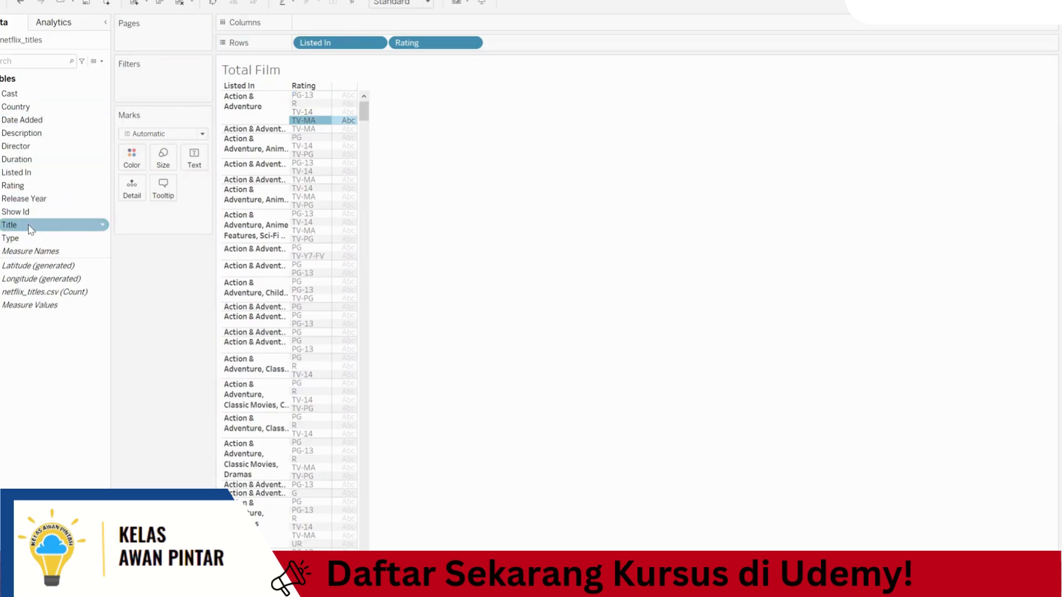
# Add the Title field to Rows after Rating with all its members and check the titles under Action & Adventure.
pyautogui.moveTo(34, 226); pyautogui.dragTo(529, 44)
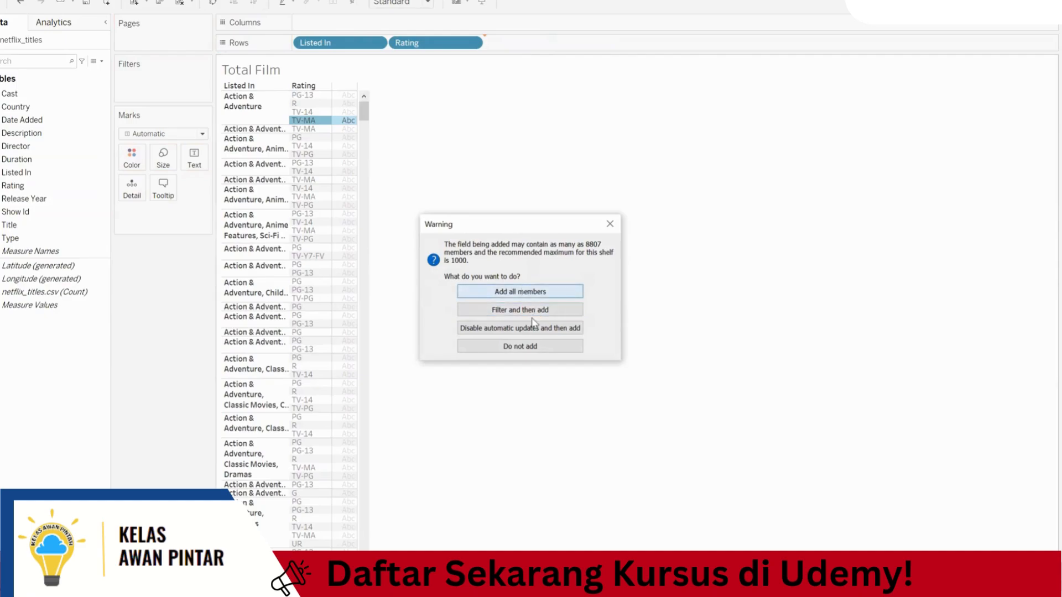
pyautogui.click(522, 292)
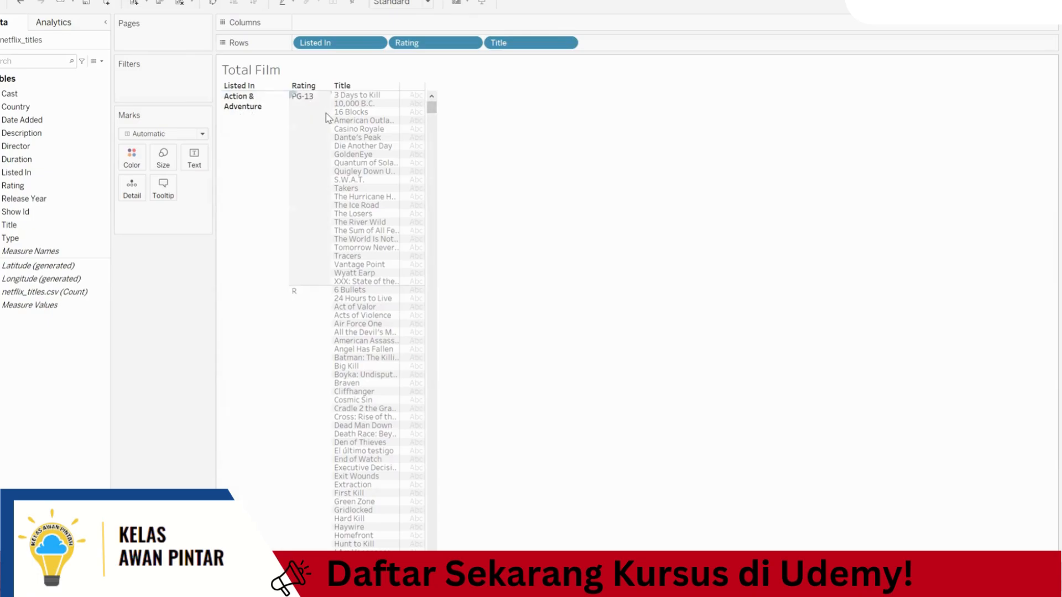
pyautogui.click(354, 95)
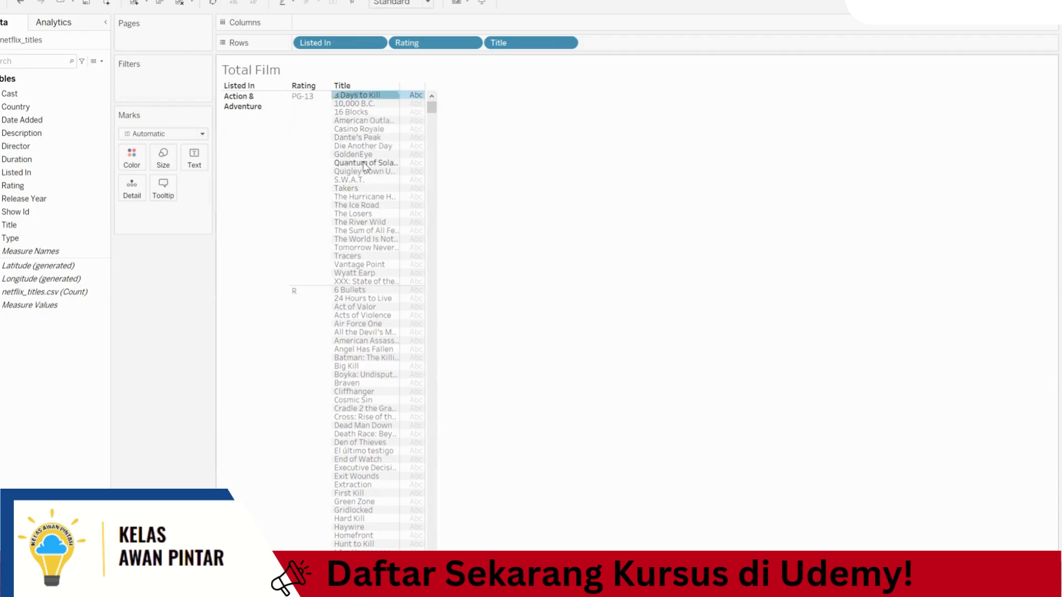
pyautogui.click(358, 180)
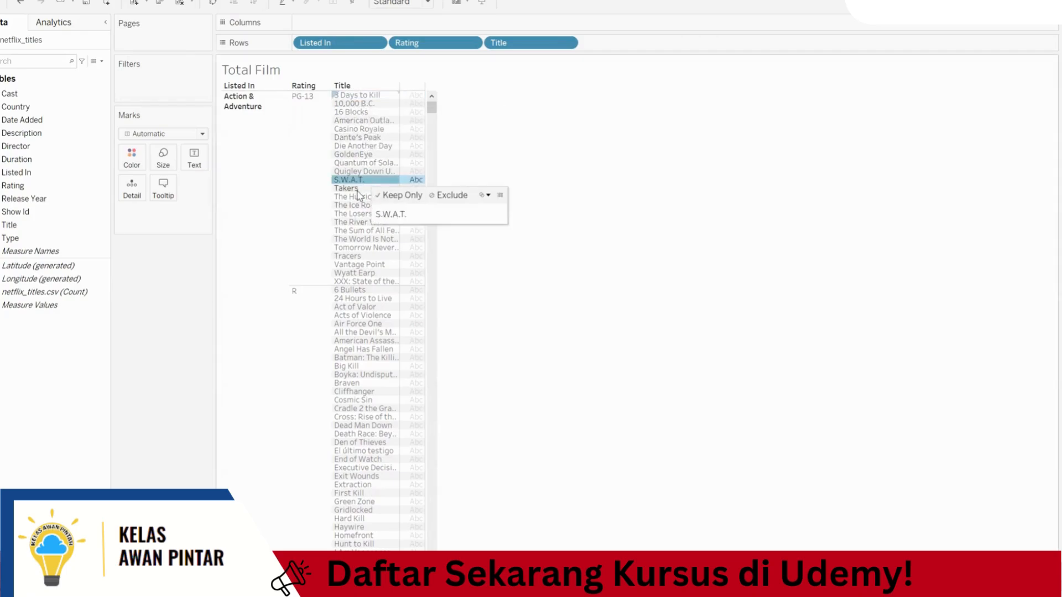
pyautogui.click(322, 97)
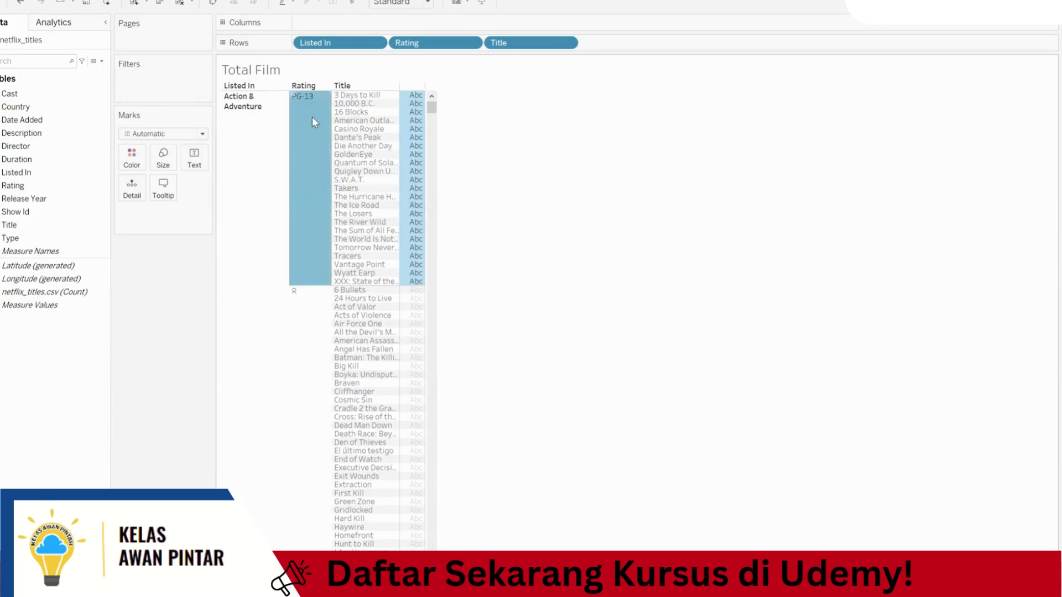
pyautogui.click(255, 110)
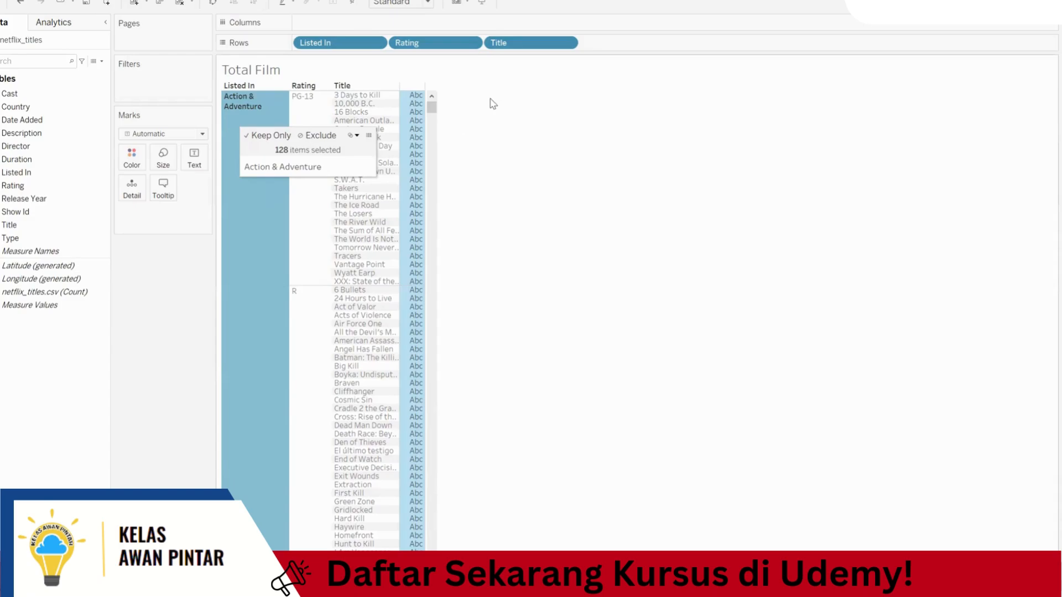
pyautogui.click(448, 121)
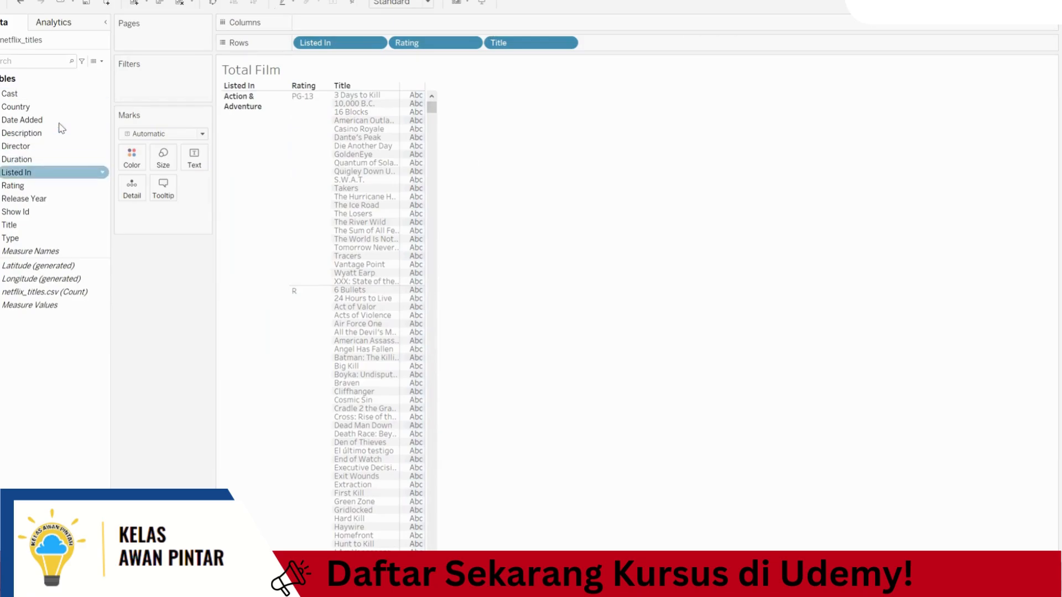
# Add the Cast field to Rows after Title, including all its members.
pyautogui.click(39, 94)
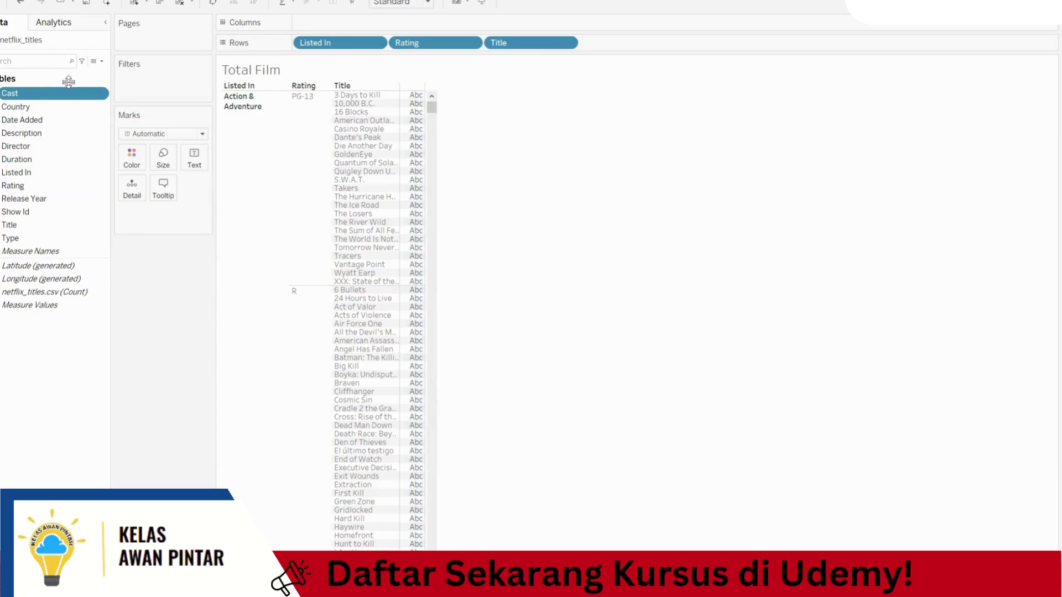
pyautogui.moveTo(52, 94); pyautogui.dragTo(653, 45)
pyautogui.click(520, 291)
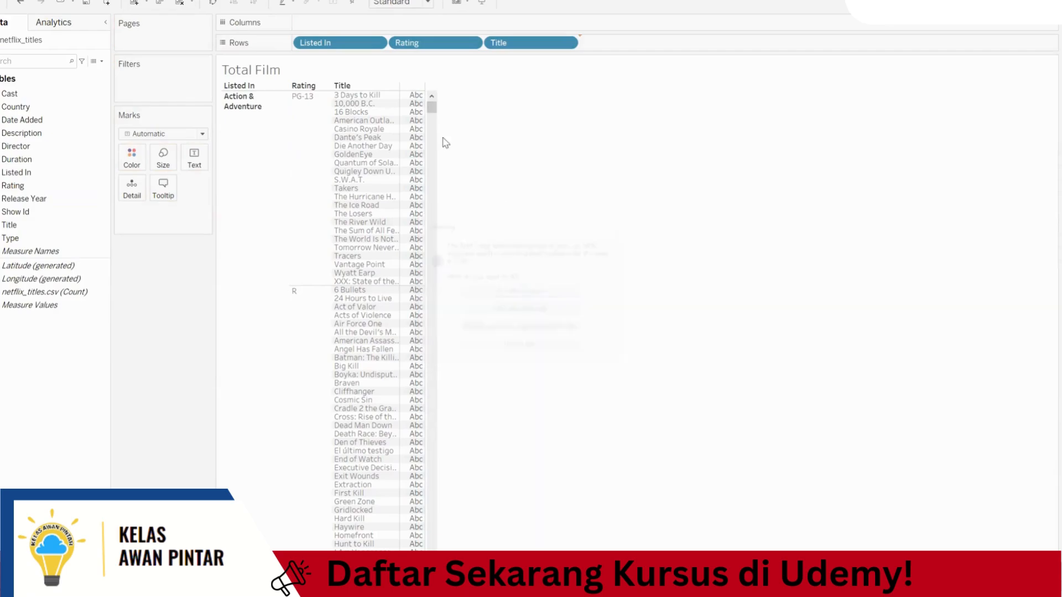
# Look through the Action & Adventure titles and their cast lists across the different ratings.
pyautogui.click(380, 97)
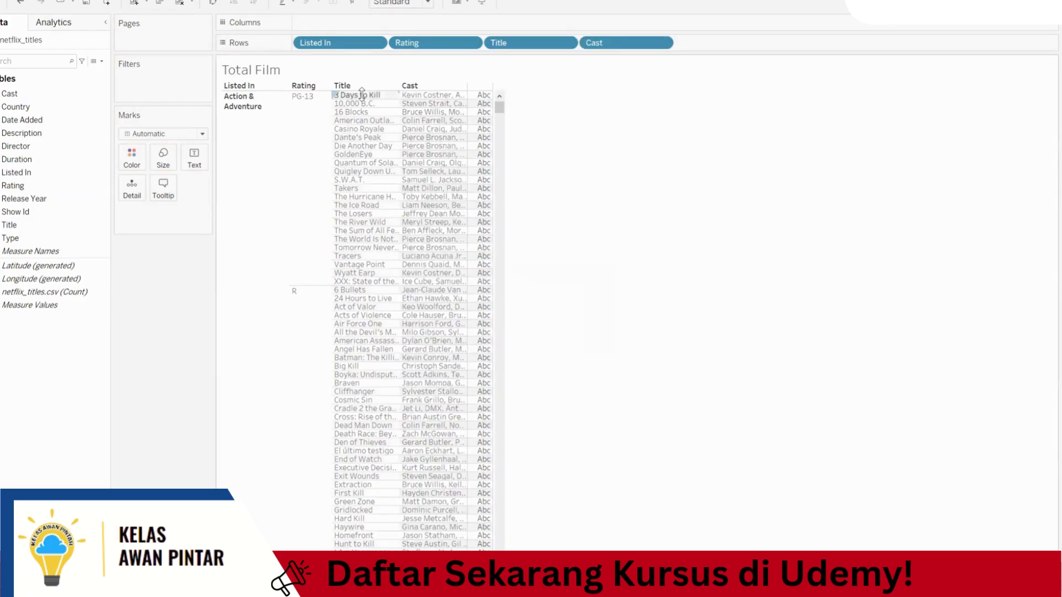
pyautogui.click(362, 222)
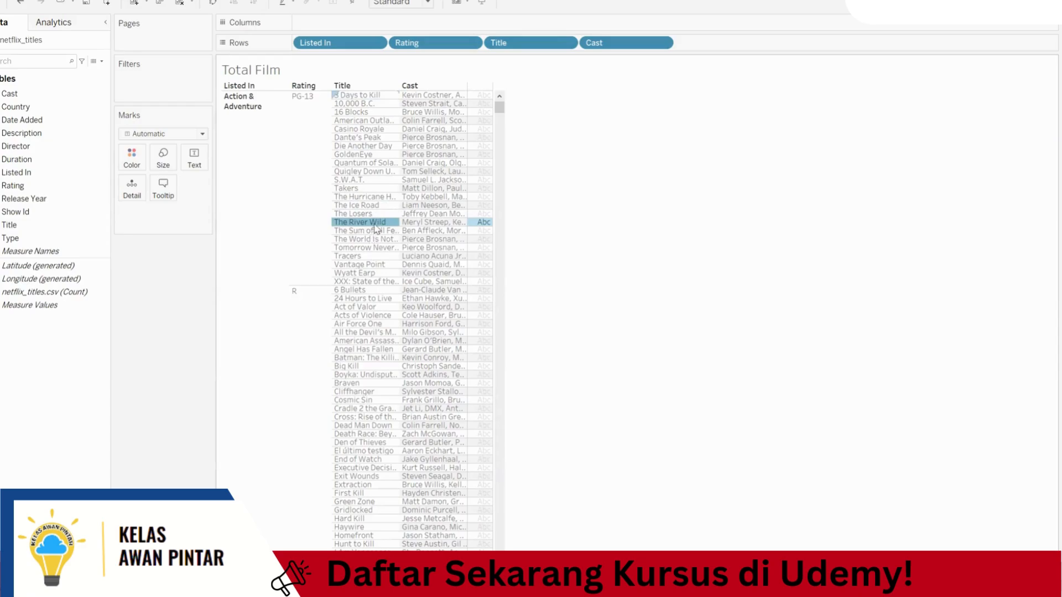
pyautogui.click(437, 189)
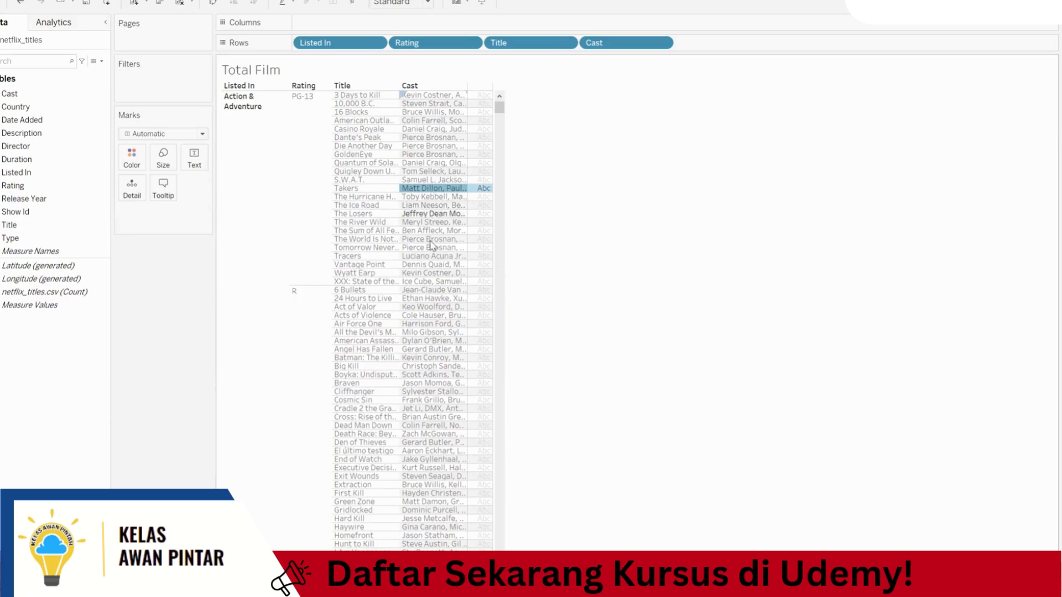
pyautogui.click(431, 215)
pyautogui.scroll(-2, 396, 252)
pyautogui.scroll(-6, 396, 252)
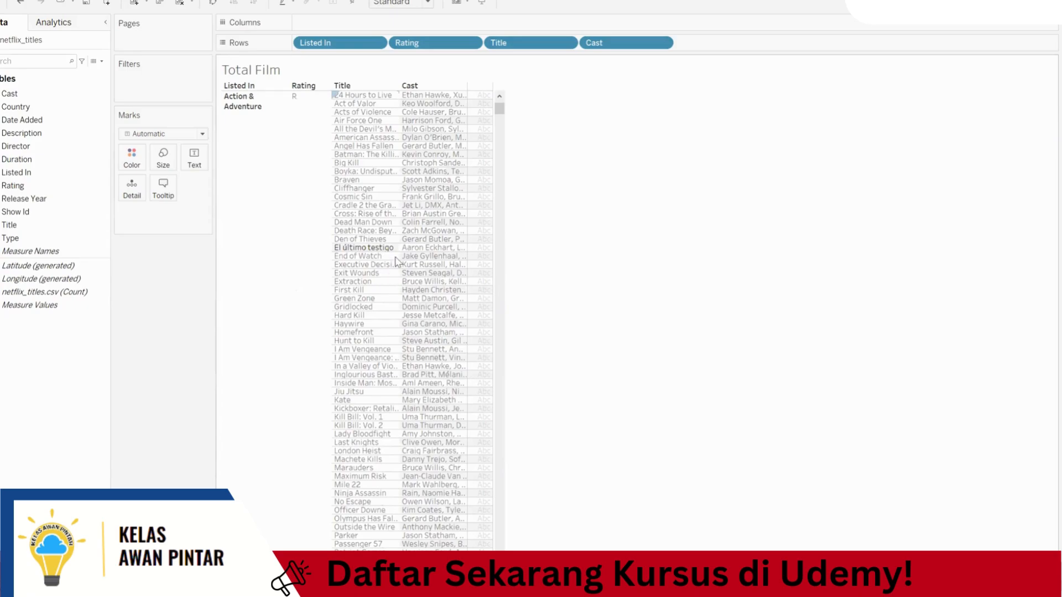
pyautogui.scroll(-5, 397, 262)
pyautogui.scroll(-5, 399, 302)
pyautogui.scroll(-6, 397, 301)
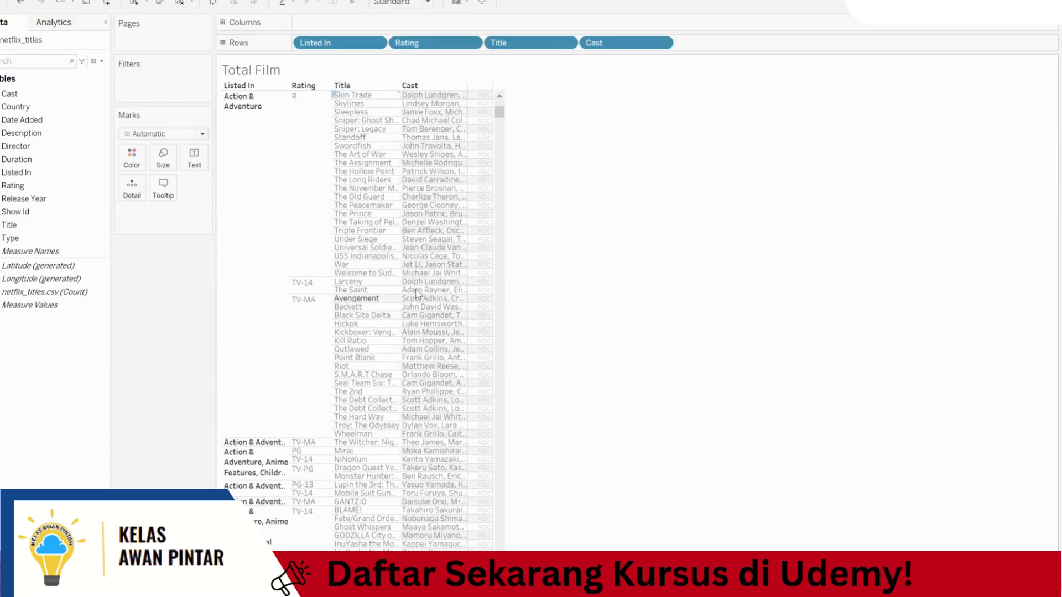
pyautogui.moveTo(416, 293)
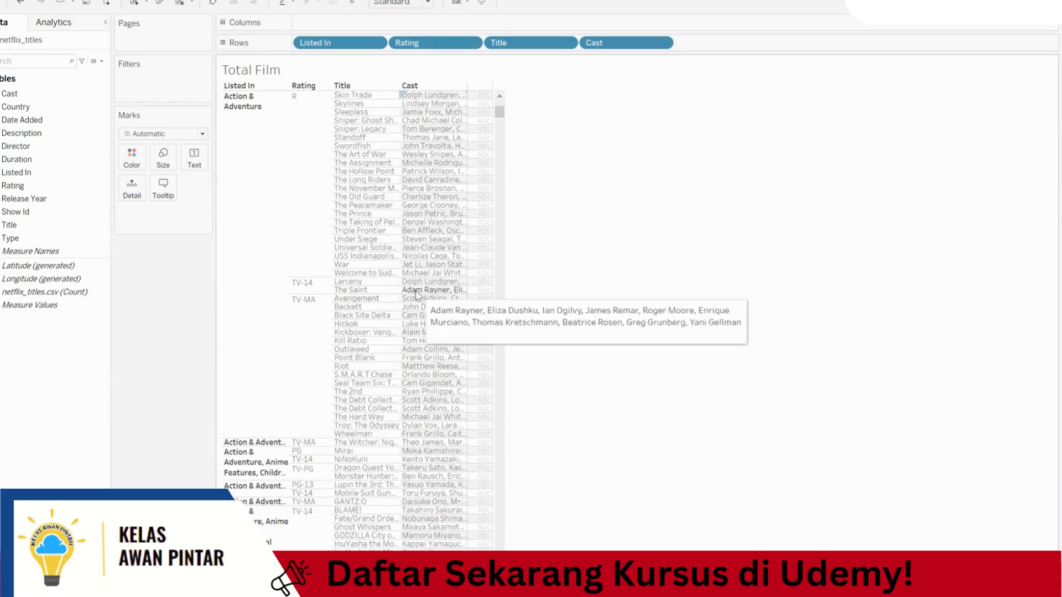
pyautogui.moveTo(500, 110); pyautogui.dragTo(598, 66)
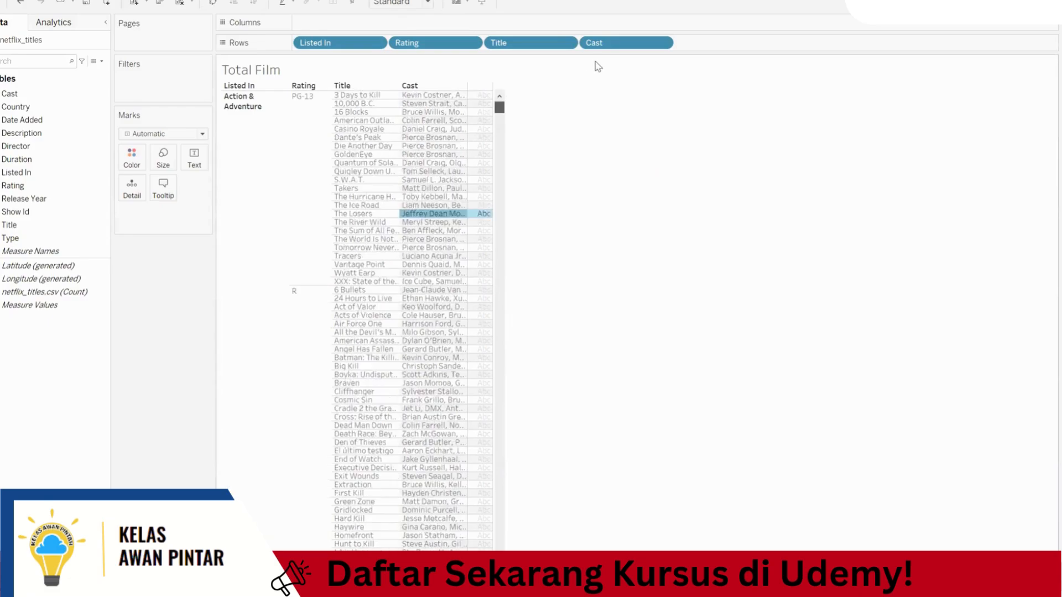
pyautogui.click(256, 129)
pyautogui.click(316, 125)
pyautogui.click(268, 102)
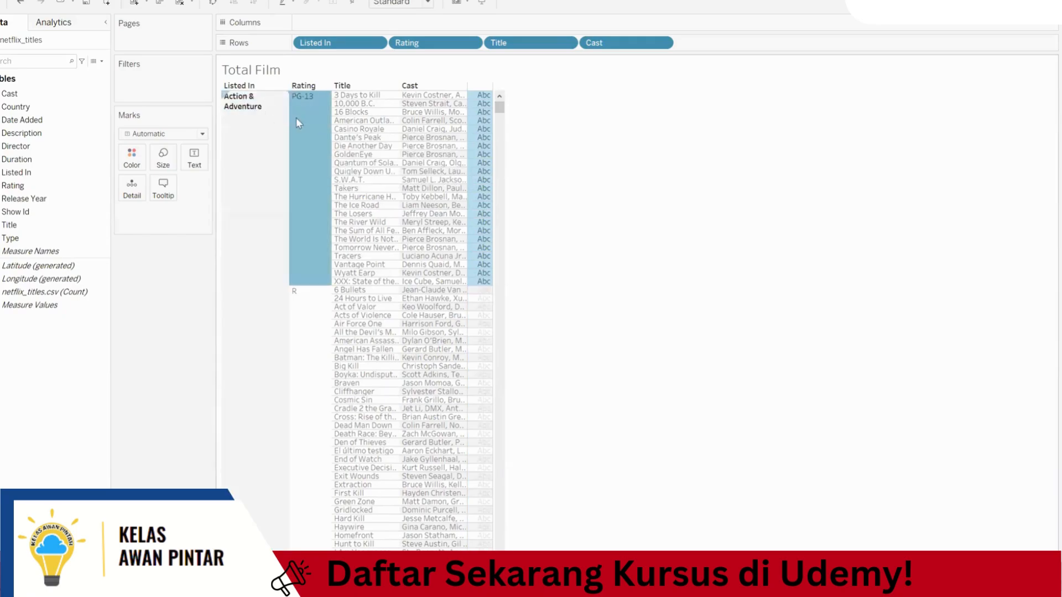
pyautogui.click(661, 145)
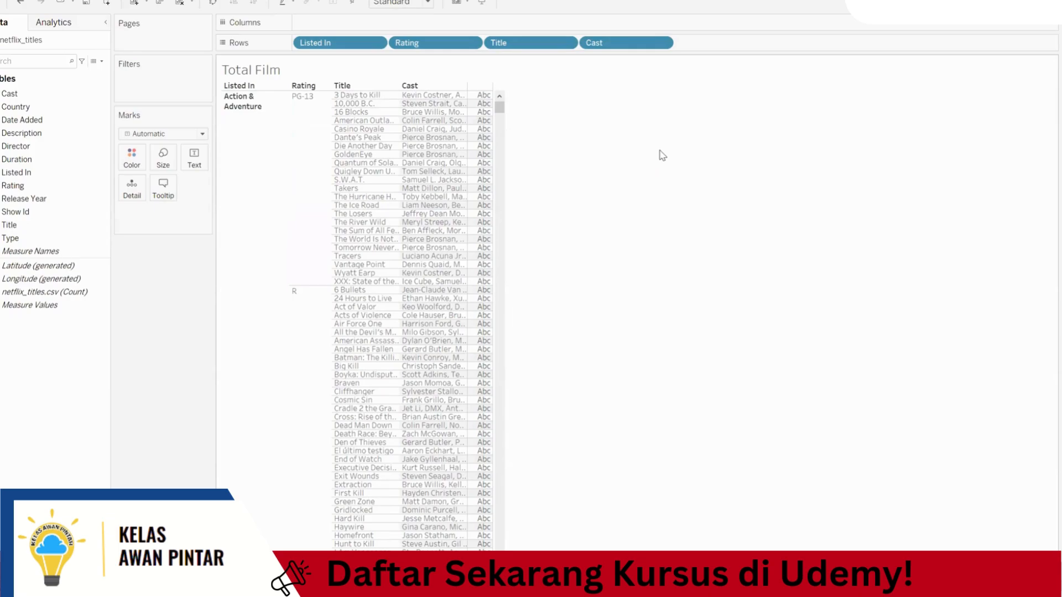
pyautogui.click(37, 135)
pyautogui.click(22, 133)
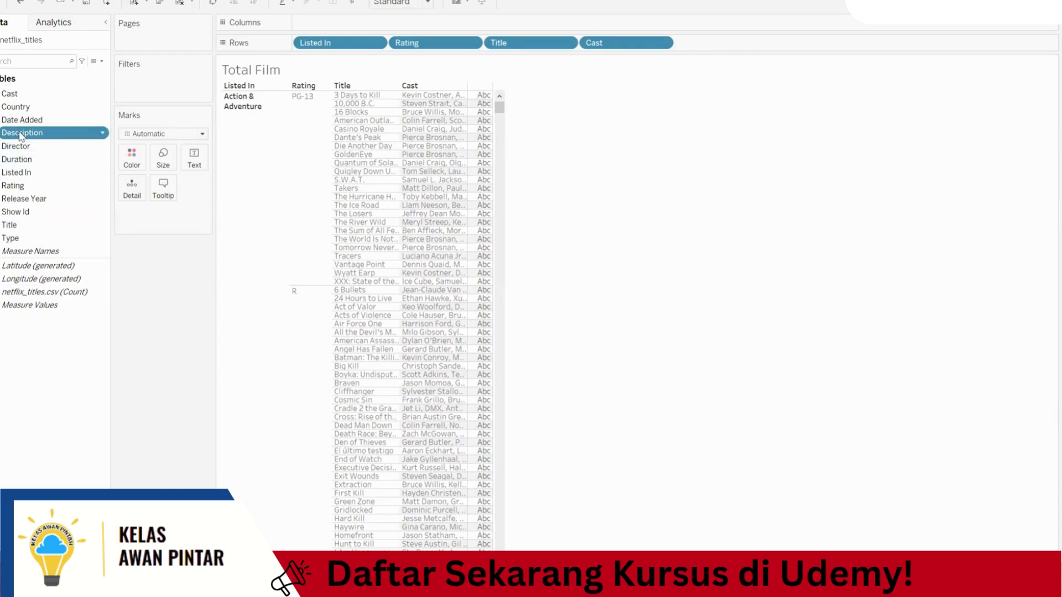
pyautogui.moveTo(21, 136); pyautogui.dragTo(61, 126)
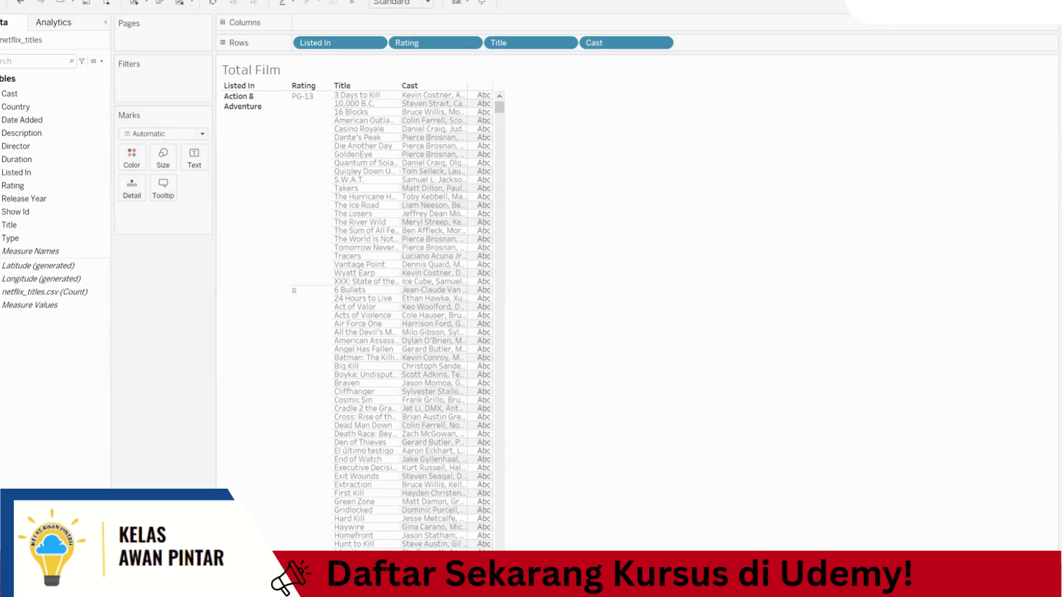
pyautogui.moveTo(151, 182); pyautogui.dragTo(148, 174)
pyautogui.hotkey('ctrl', 'z')
# Add the Description field to the marks as Detail and check the first film's tooltip.
pyautogui.click(32, 134)
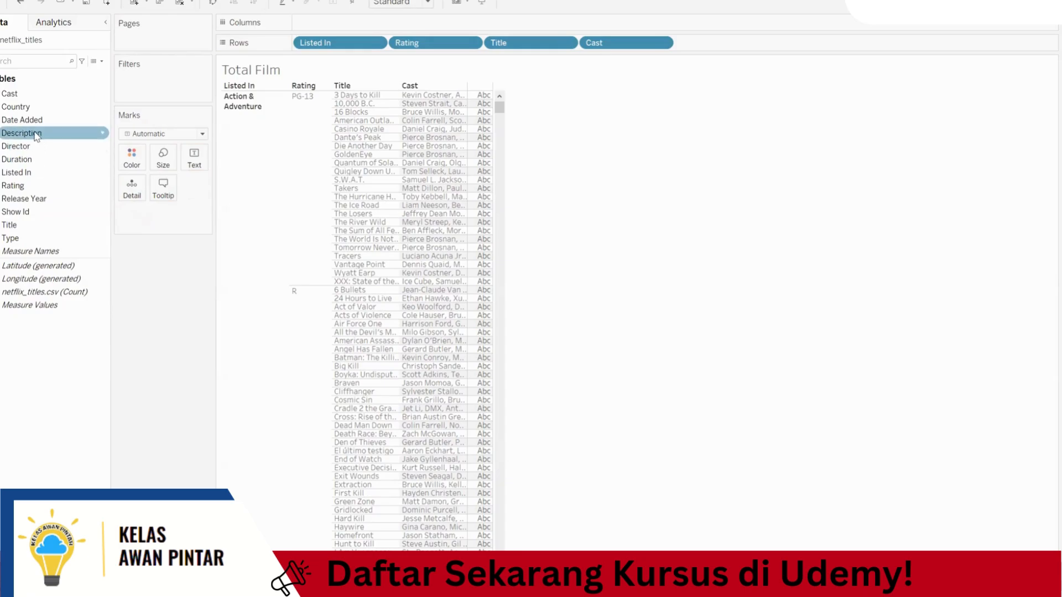
pyautogui.moveTo(153, 194)
pyautogui.mouseDown()
pyautogui.moveTo(143, 188)
pyautogui.moveTo(150, 193)
pyautogui.mouseUp()
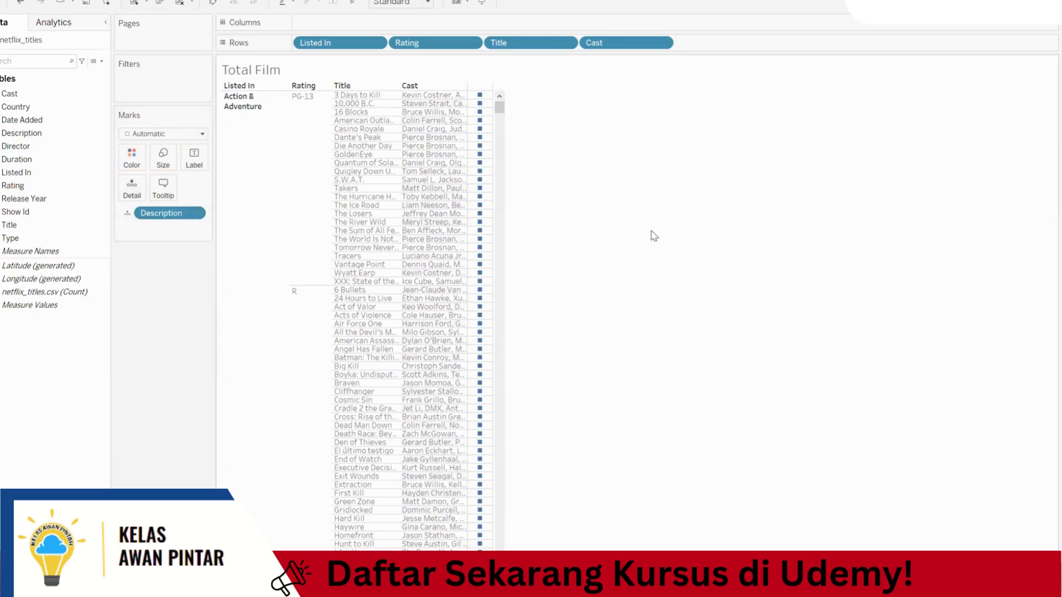
pyautogui.moveTo(481, 98)
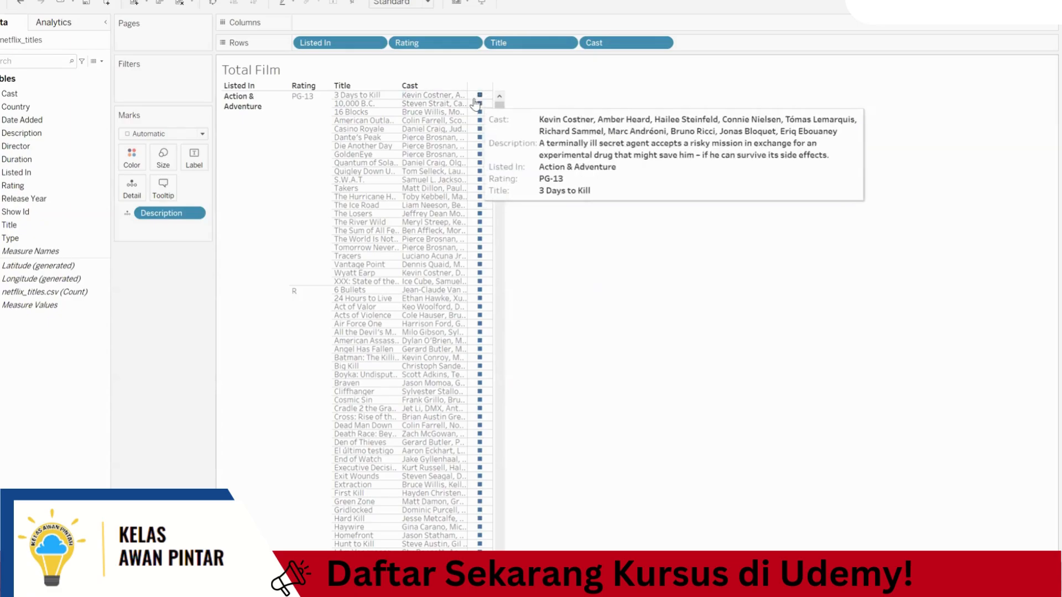
# Add the Director field to the marks as Detail and check the film tooltips.
pyautogui.click(22, 147)
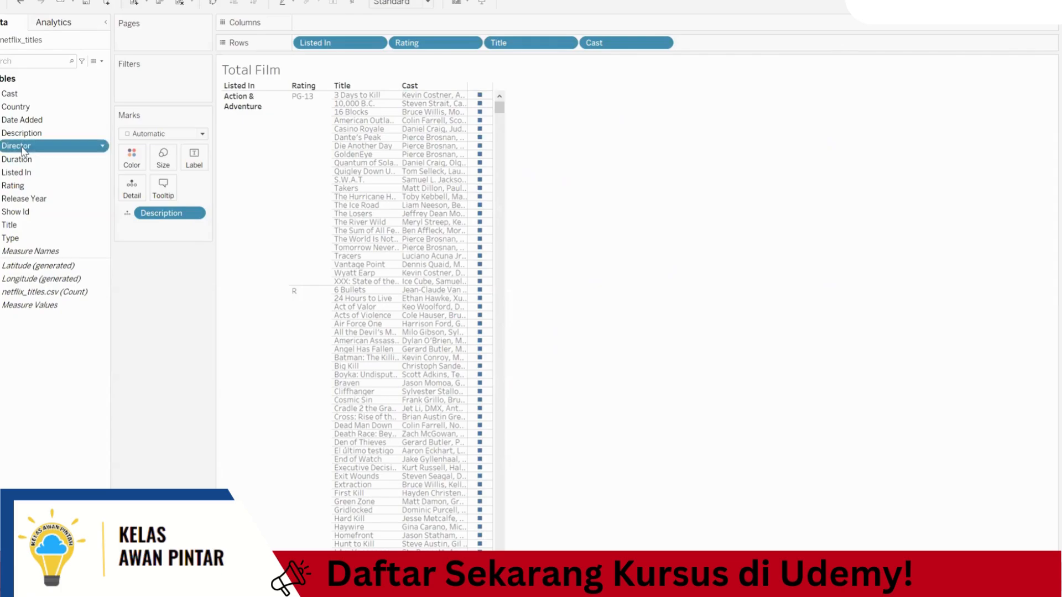
pyautogui.moveTo(25, 149); pyautogui.dragTo(135, 197)
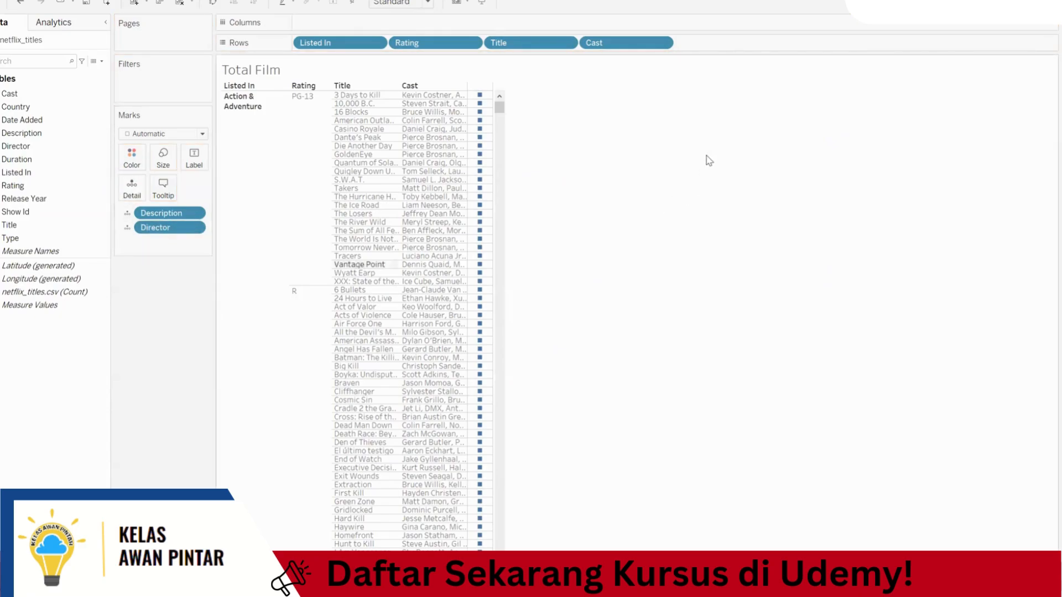
pyautogui.moveTo(481, 98)
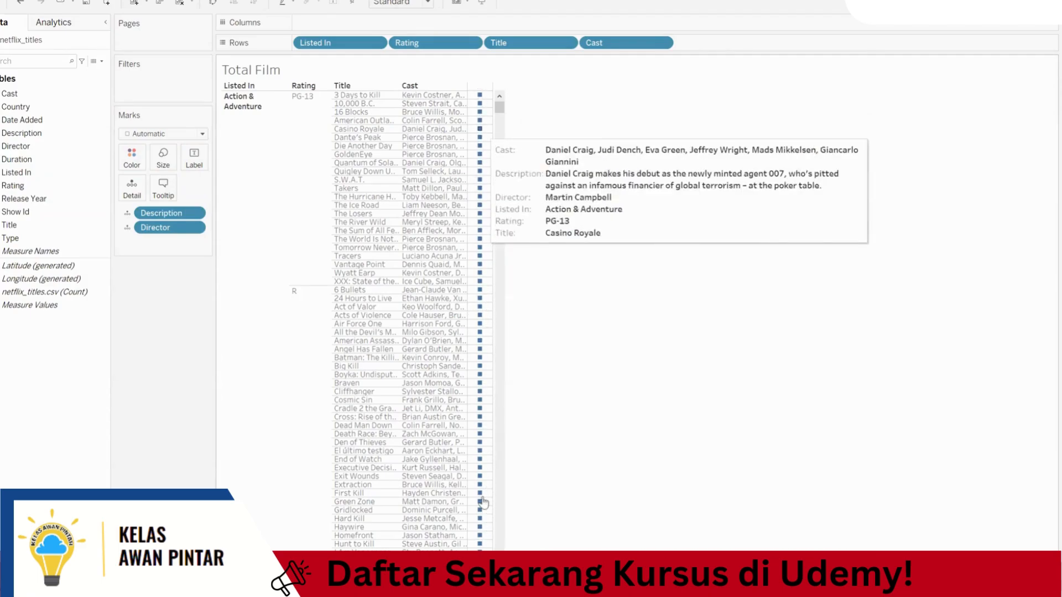
# Change the color of the square marks to red.
pyautogui.click(132, 156)
pyautogui.click(727, 186)
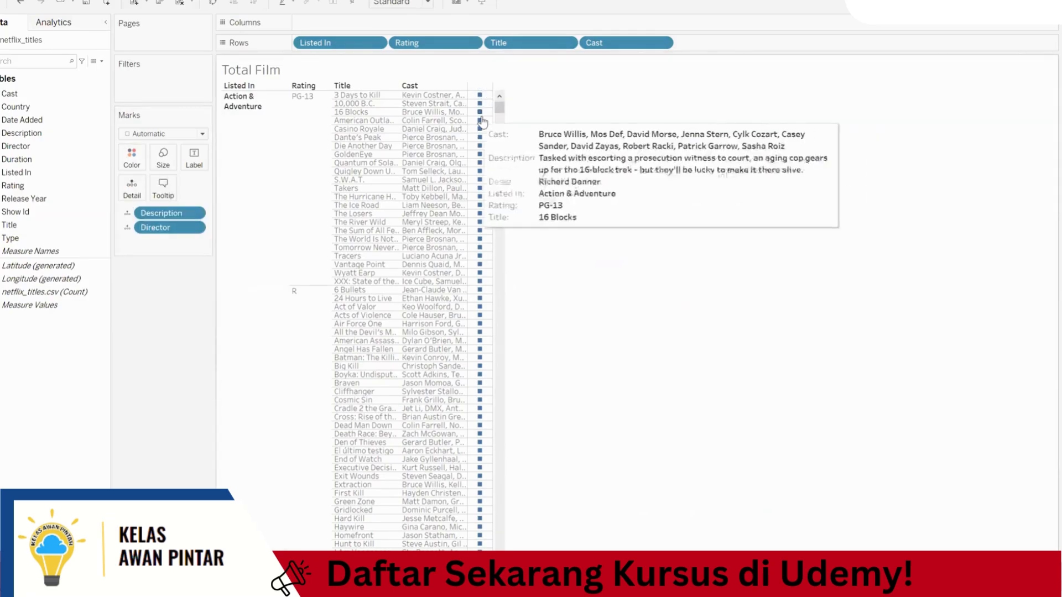
pyautogui.click(131, 157)
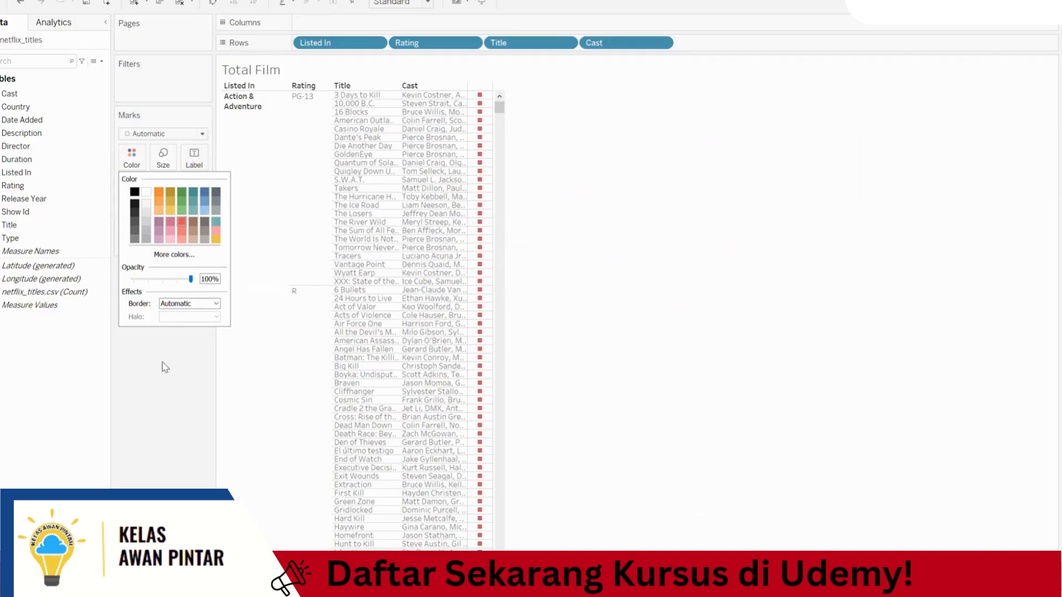
# Check the film tooltips on the red marks and rename the worksheet as "Film Berdasarkan Genre".
pyautogui.click(133, 166)
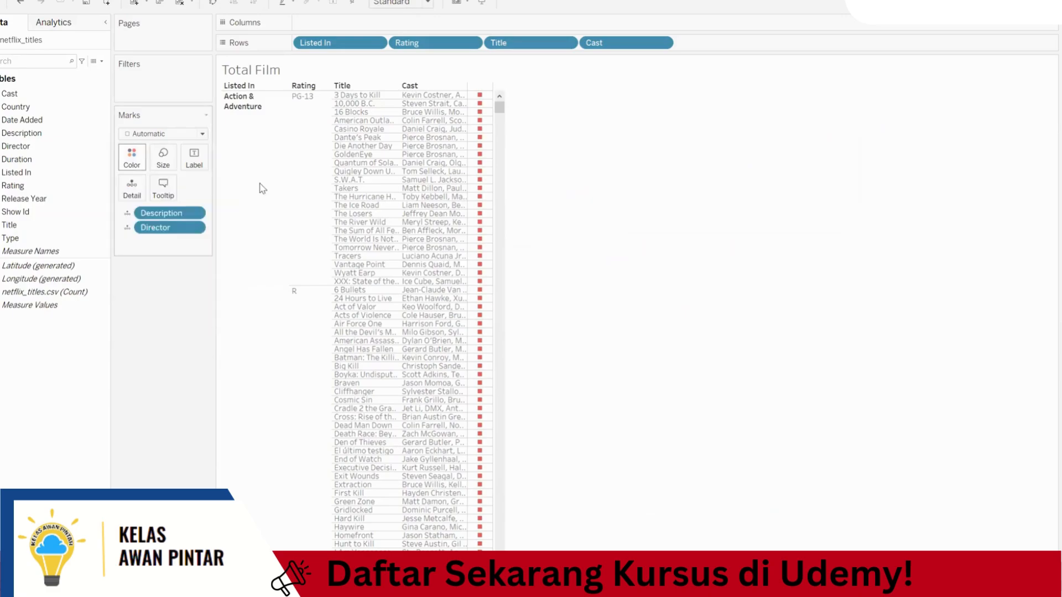
pyautogui.click(610, 145)
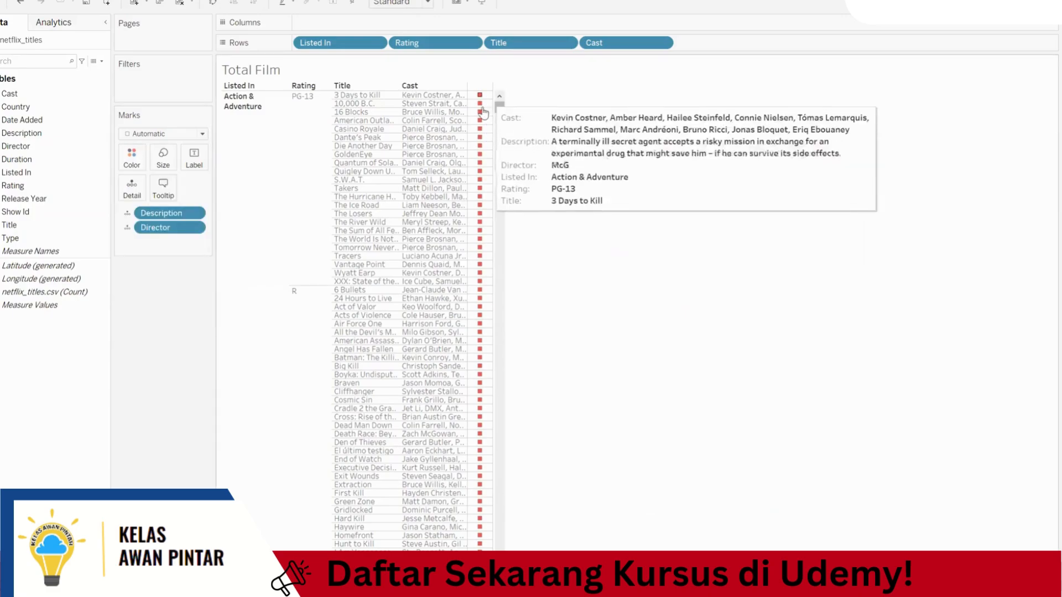
pyautogui.moveTo(500, 108)
pyautogui.mouseDown()
pyautogui.moveTo(500, 554)
pyautogui.moveTo(475, 157)
pyautogui.moveTo(492, 93)
pyautogui.moveTo(519, 370)
pyautogui.moveTo(518, 564)
pyautogui.moveTo(494, 94)
pyautogui.mouseUp()
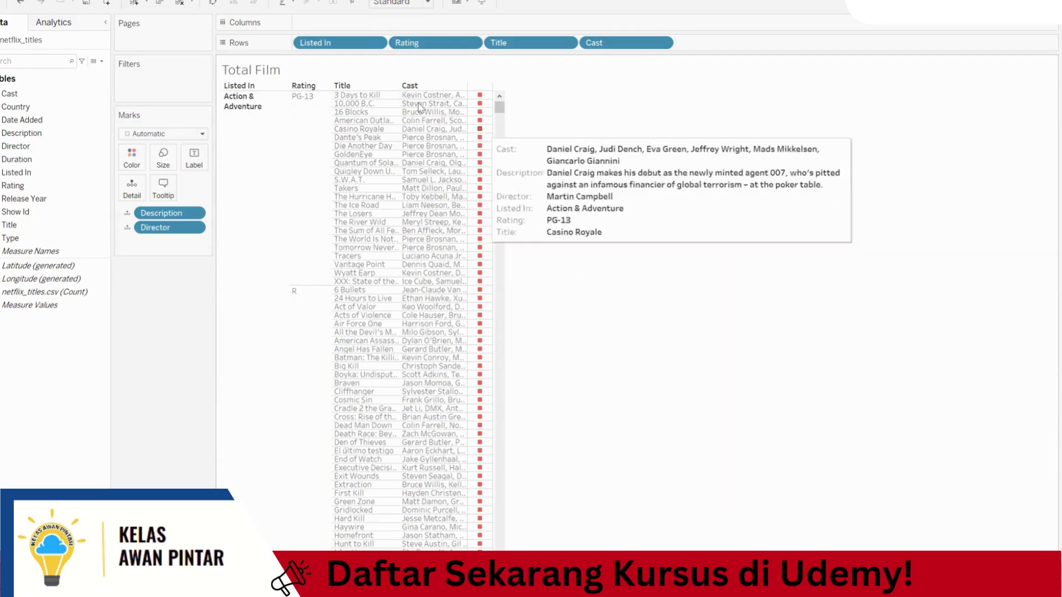
pyautogui.moveTo(499, 108)
pyautogui.mouseDown()
pyautogui.moveTo(500, 550)
pyautogui.moveTo(498, 91)
pyautogui.mouseUp()
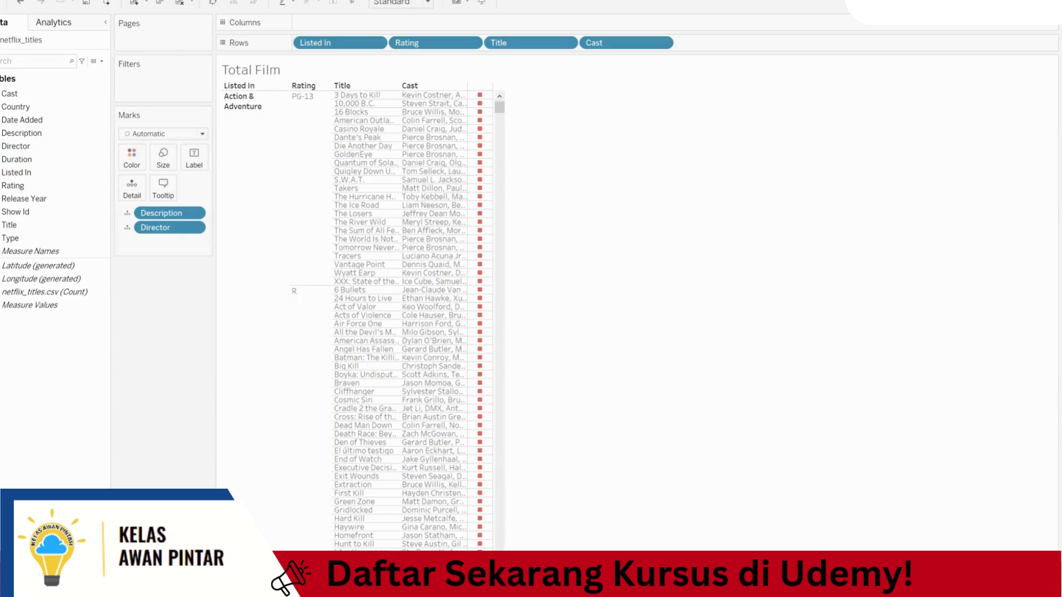
pyautogui.press('Return')
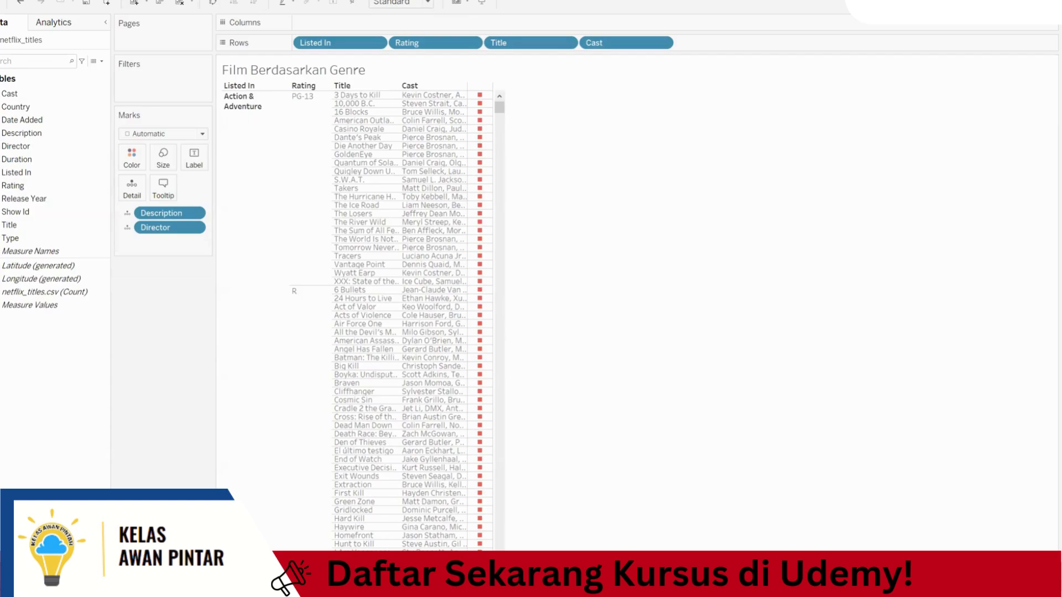
# Create a new worksheet and place the Title field on Columns, aggregated as Count.
pyautogui.click(163, 583)
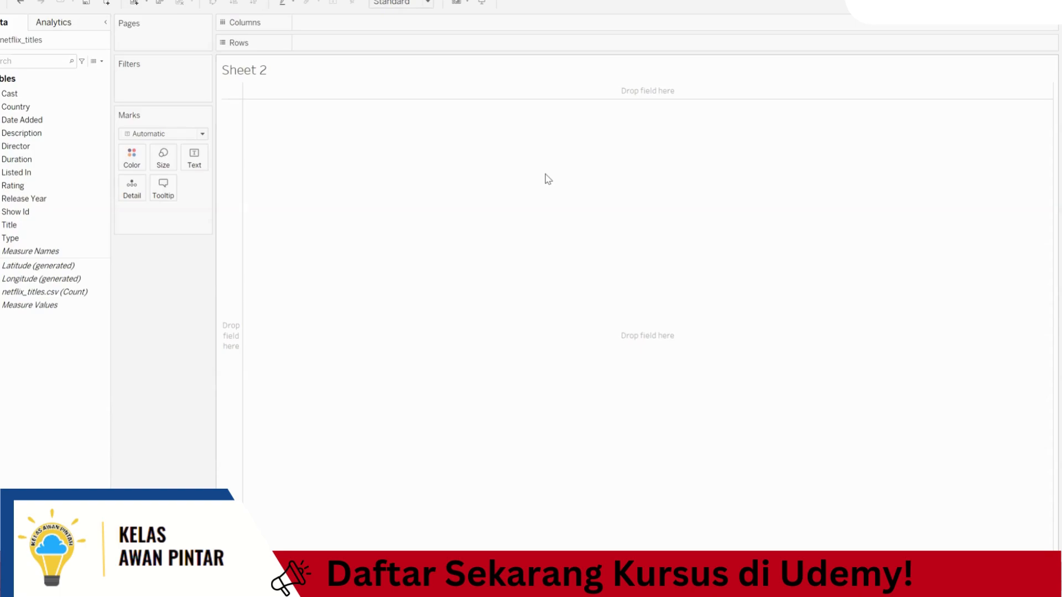
pyautogui.click(42, 226)
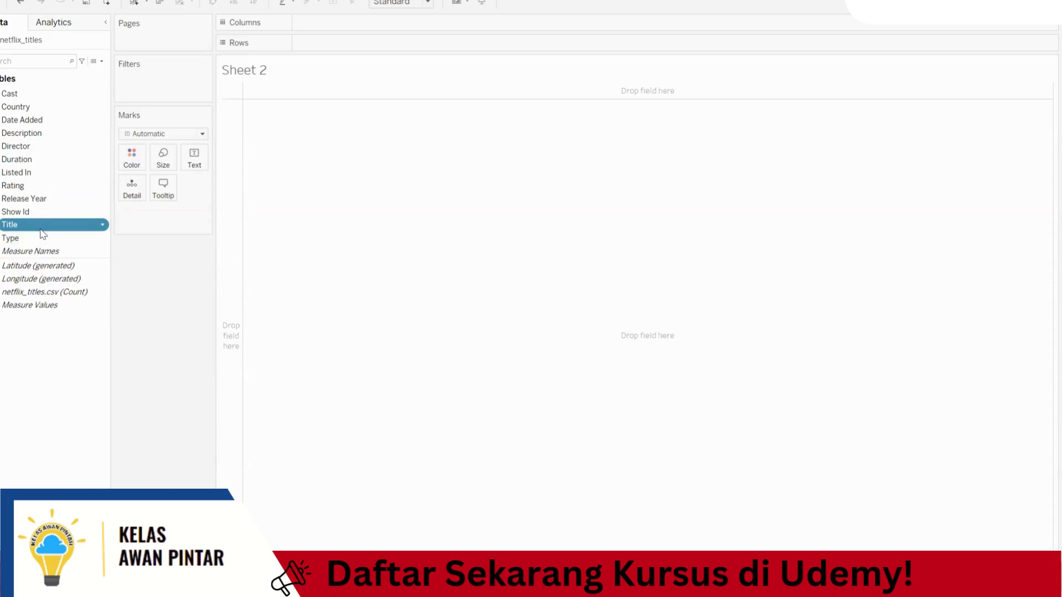
pyautogui.moveTo(34, 225); pyautogui.dragTo(337, 22)
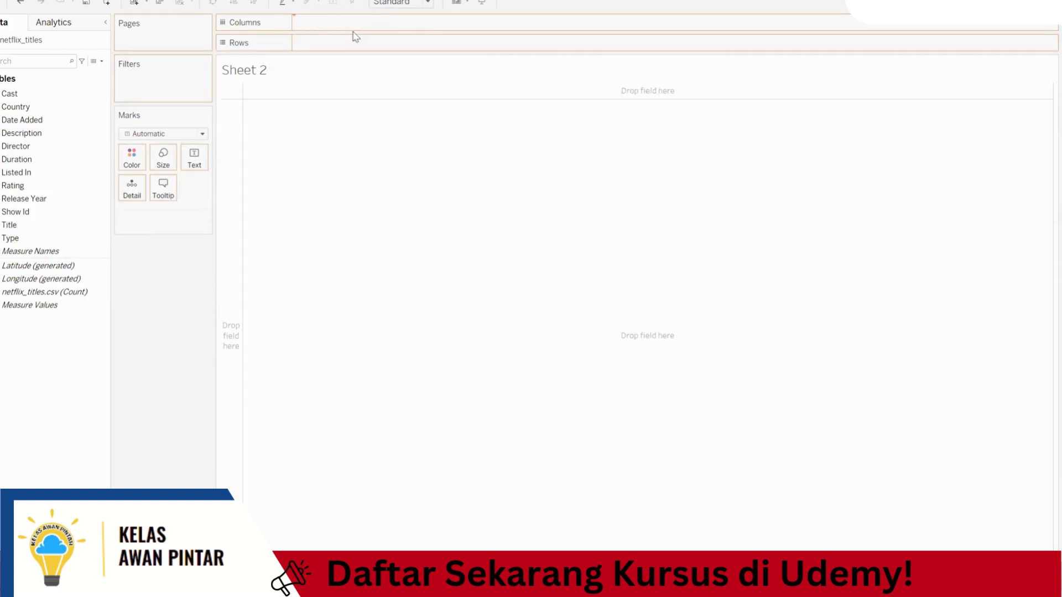
pyautogui.click(546, 293)
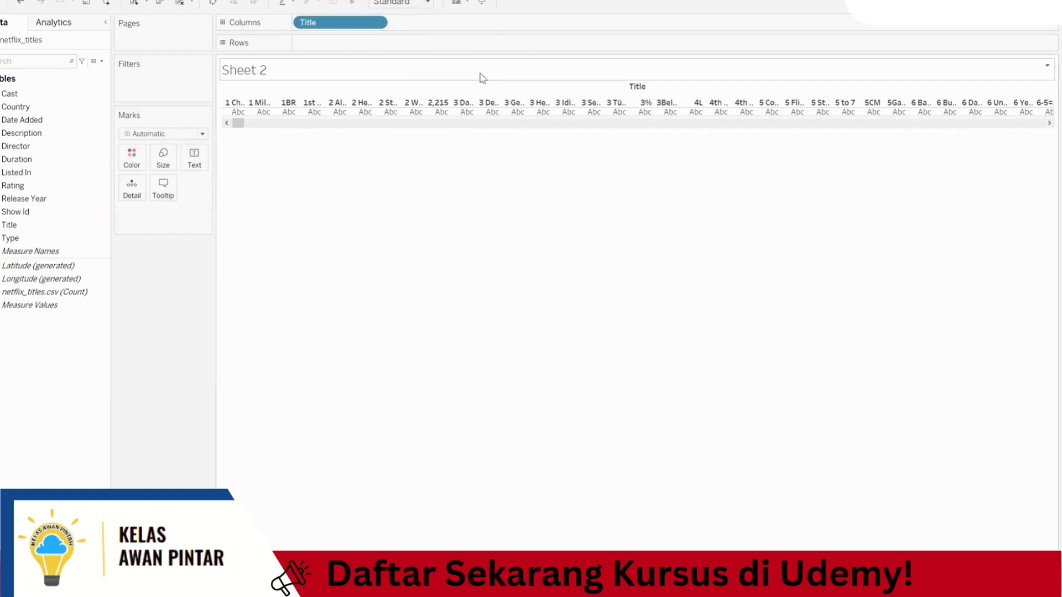
pyautogui.click(377, 24)
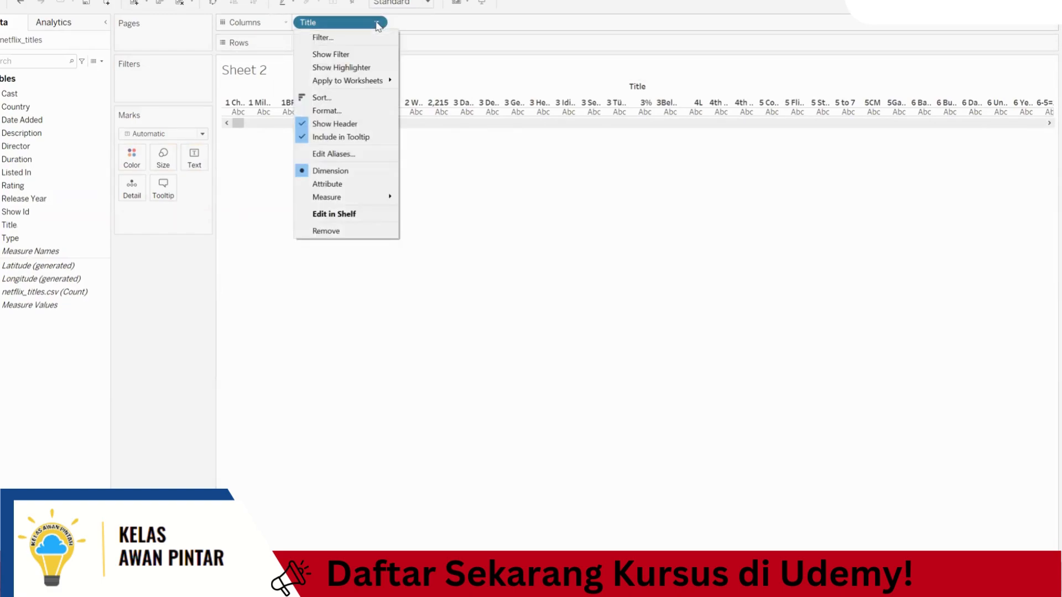
pyautogui.moveTo(387, 198)
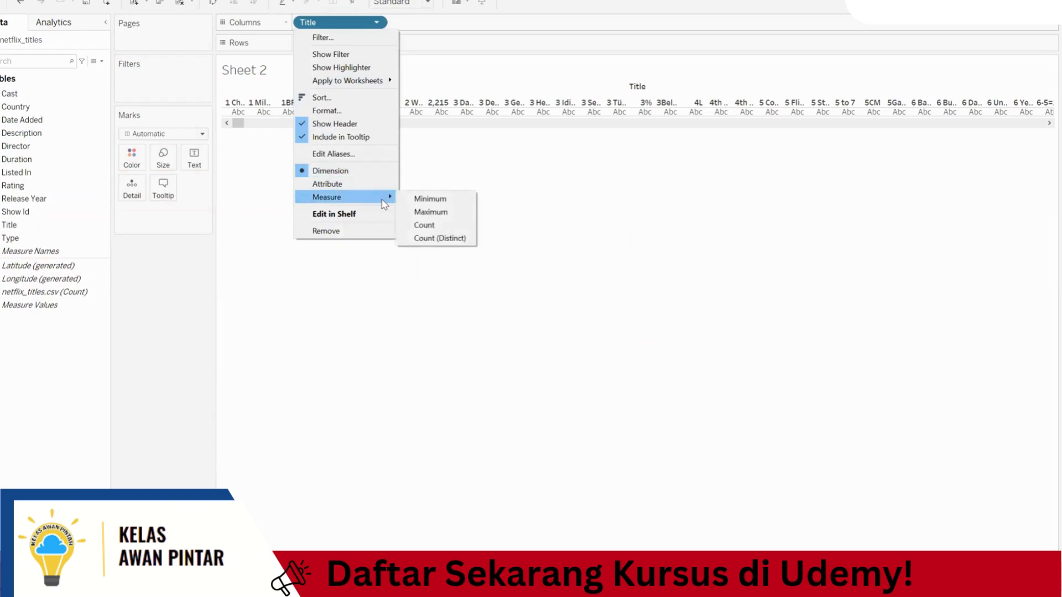
pyautogui.click(459, 228)
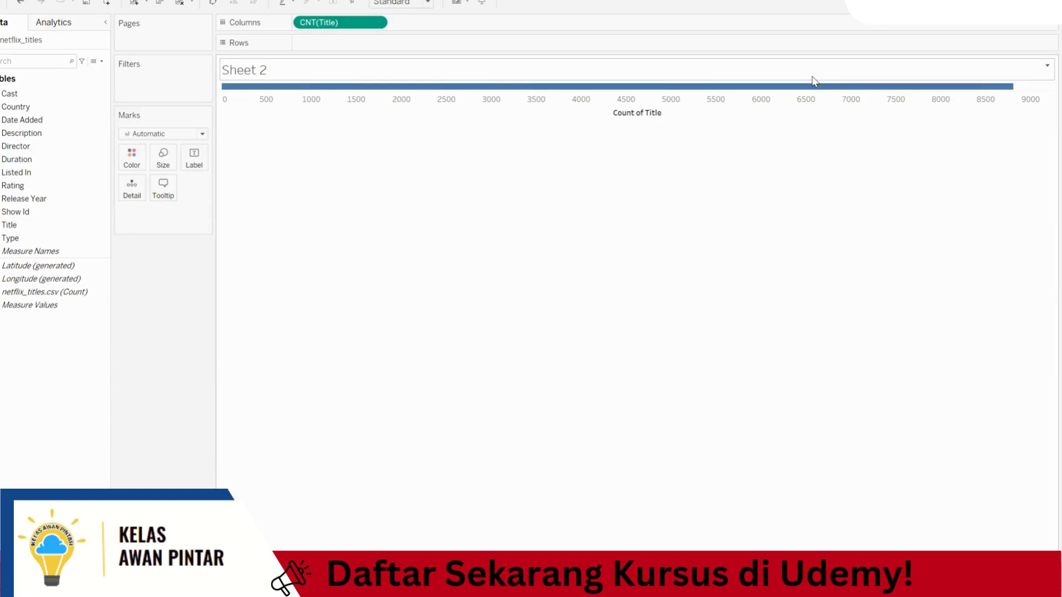
pyautogui.click(44, 201)
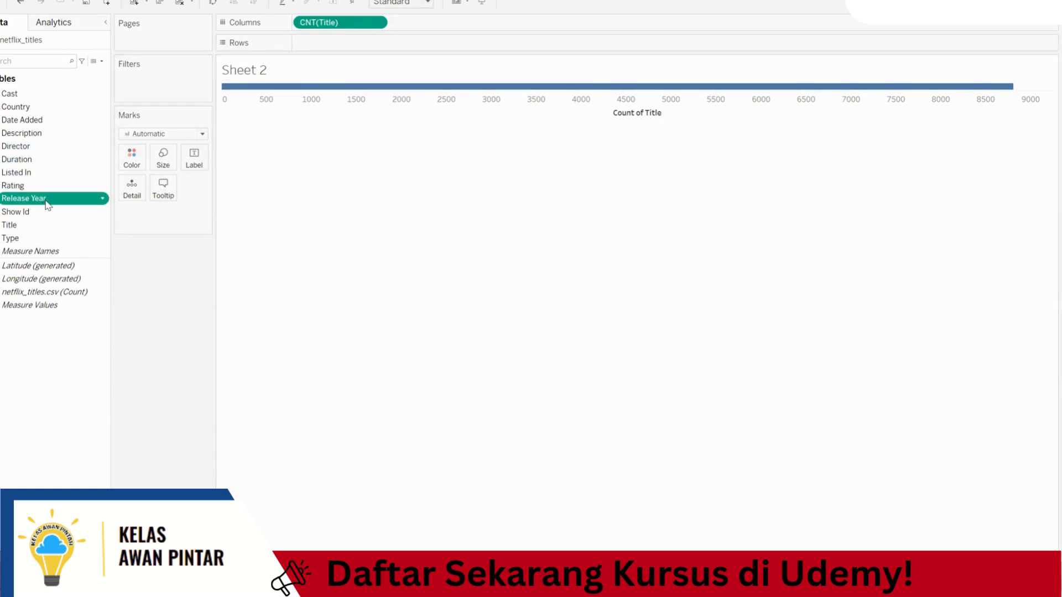
pyautogui.moveTo(48, 206); pyautogui.dragTo(365, 44)
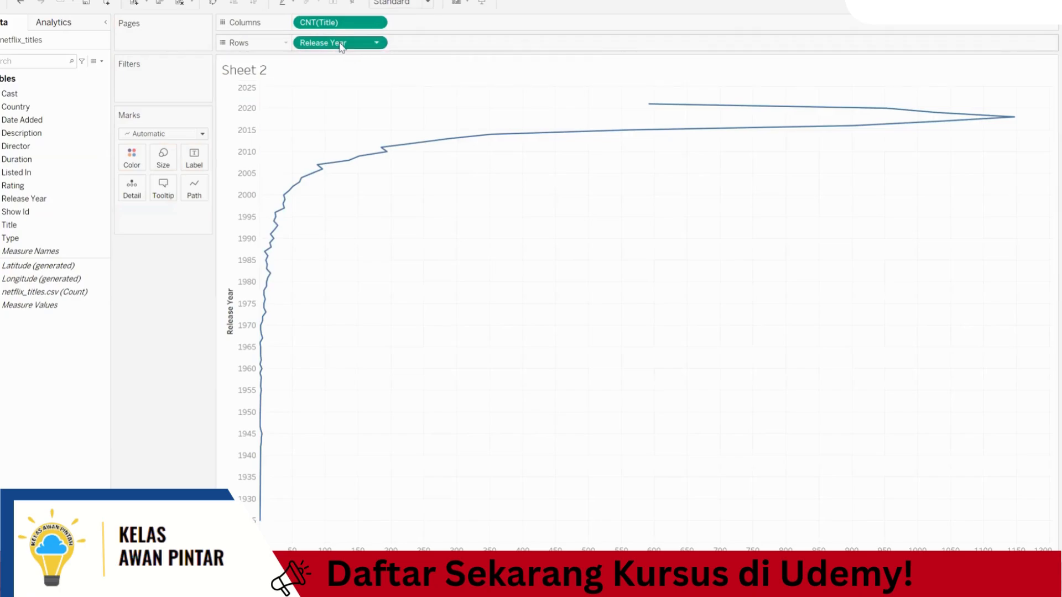
pyautogui.moveTo(340, 43); pyautogui.dragTo(141, 345)
# Move the Title count to Rows and place Release Year on Columns to chart titles per release year.
pyautogui.moveTo(336, 25); pyautogui.dragTo(356, 42)
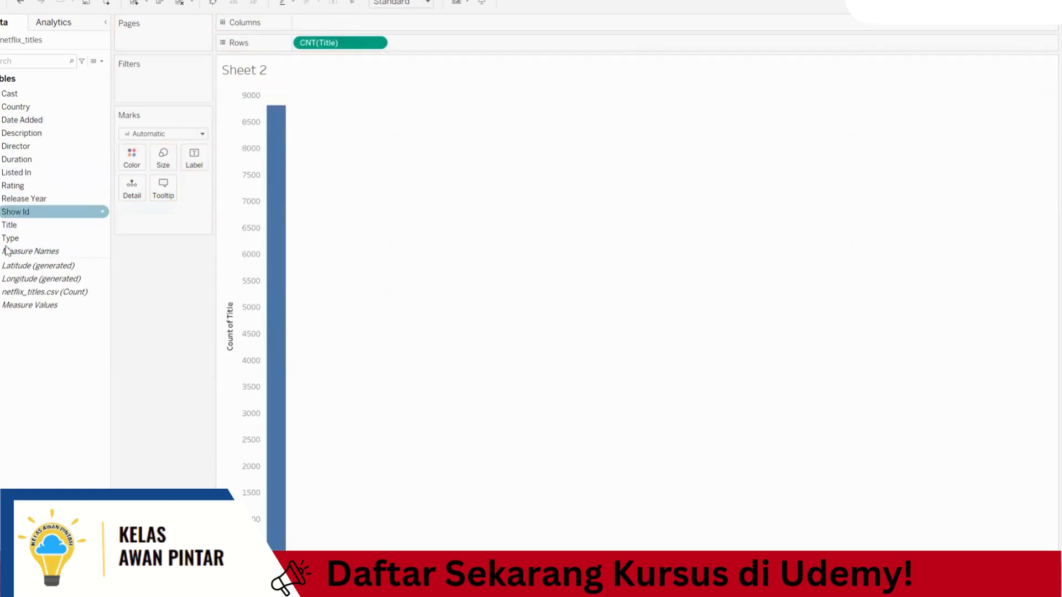
pyautogui.moveTo(32, 199); pyautogui.dragTo(339, 23)
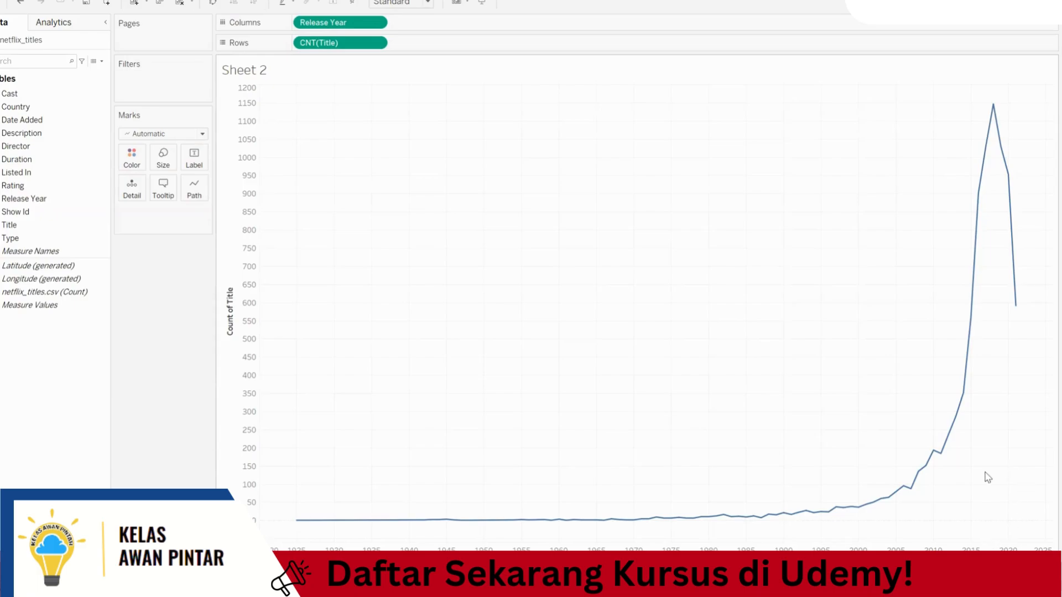
pyautogui.moveTo(994, 111)
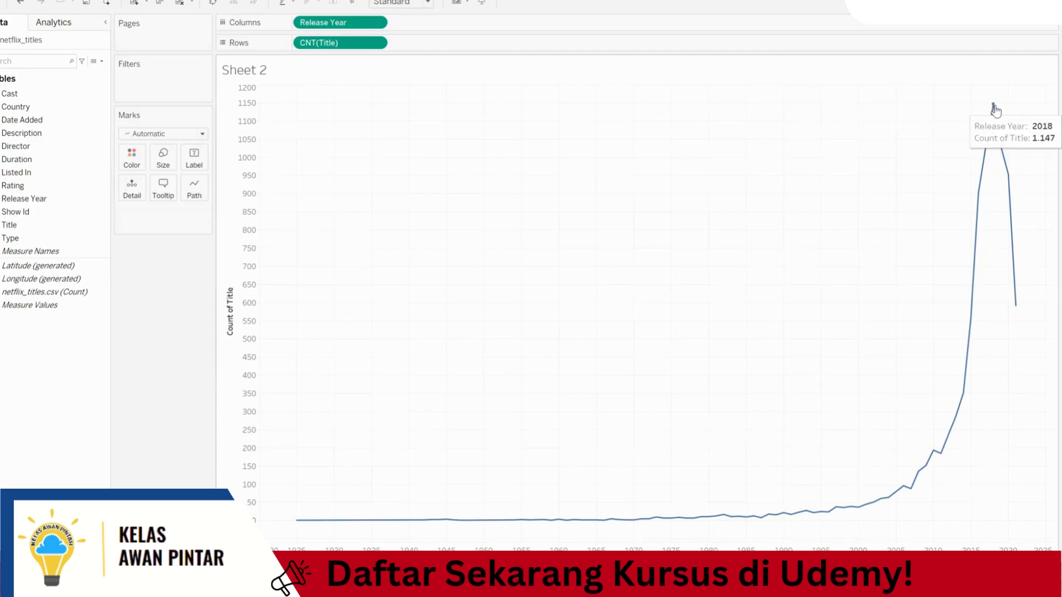
pyautogui.moveTo(1017, 309)
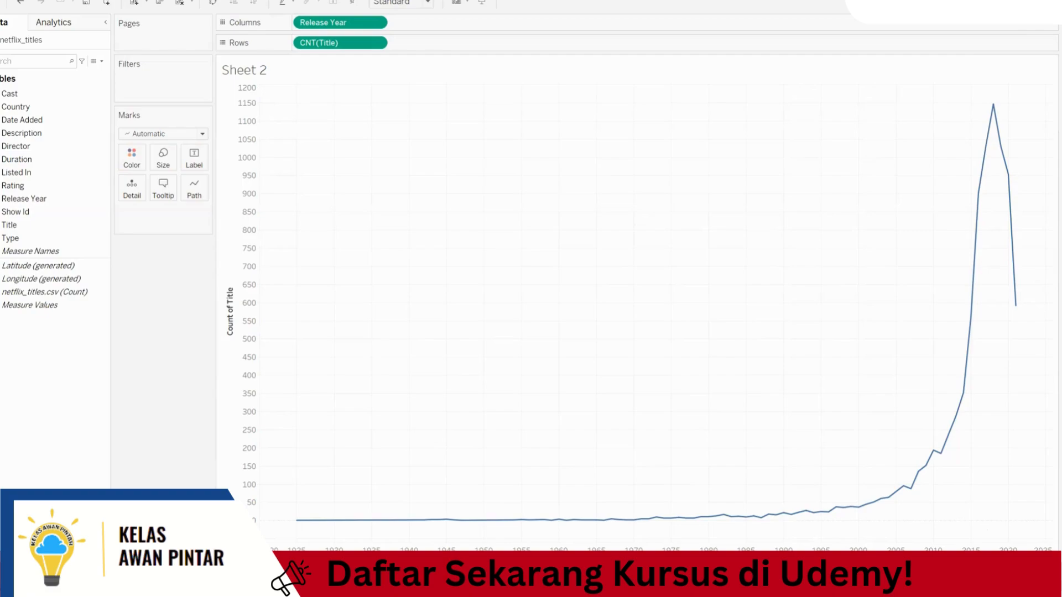
# Open the Show Me chart suggestions for the release year chart.
pyautogui.click(1032, 3)
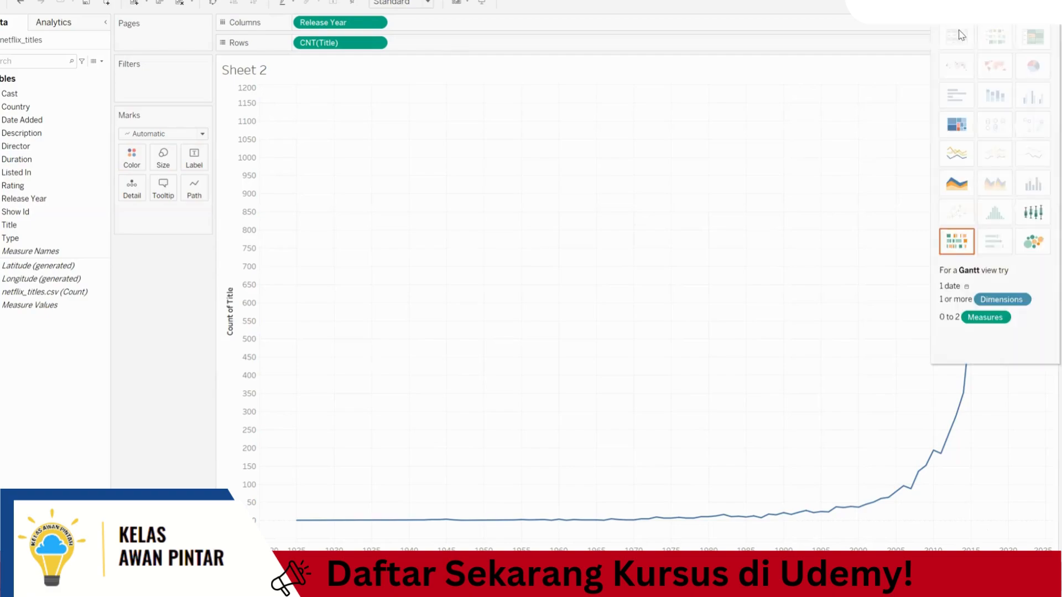